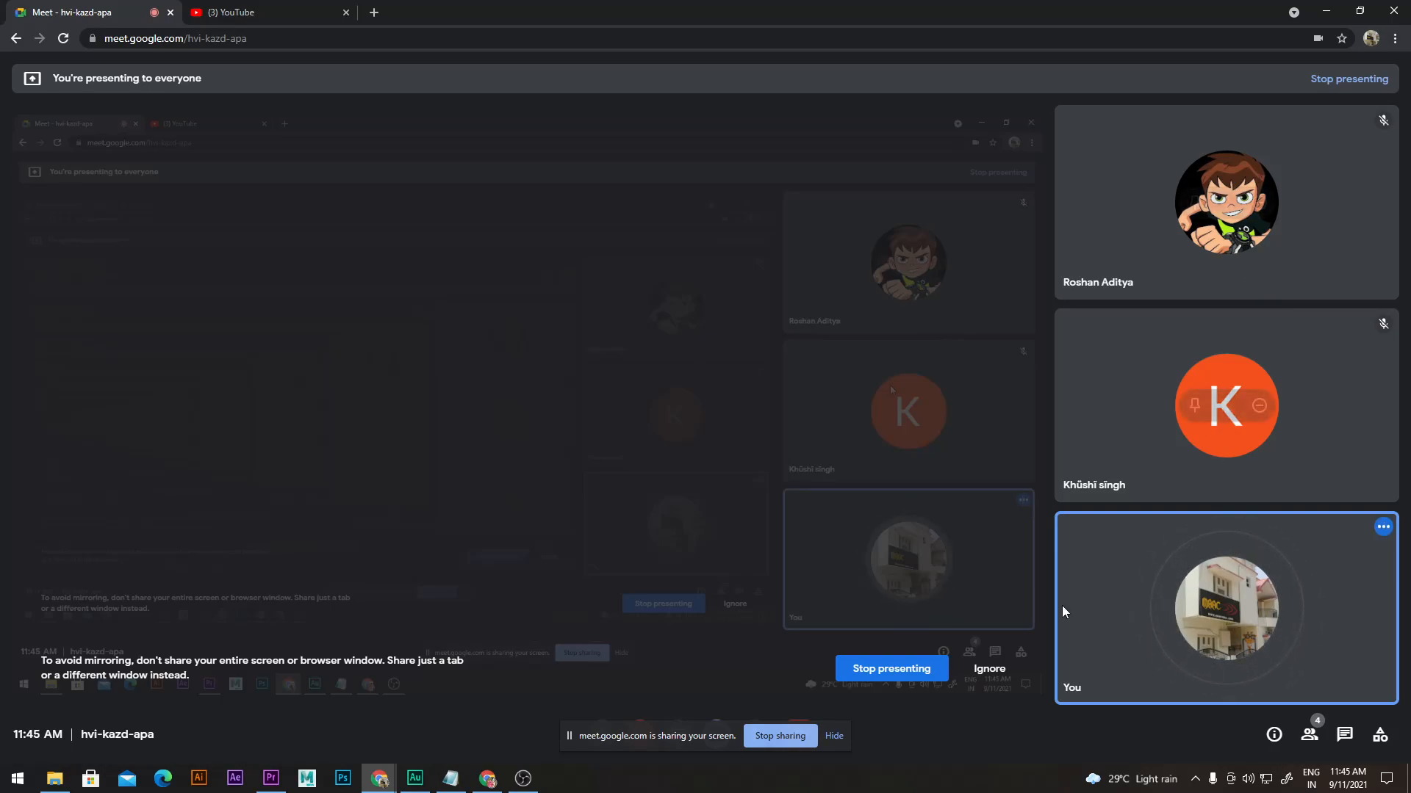
Step: Hide the screen-sharing bar and switch to Adobe Audition, selecting the Video Reference track in the Matrix_BGM_Music_01.sesx session
click(833, 737)
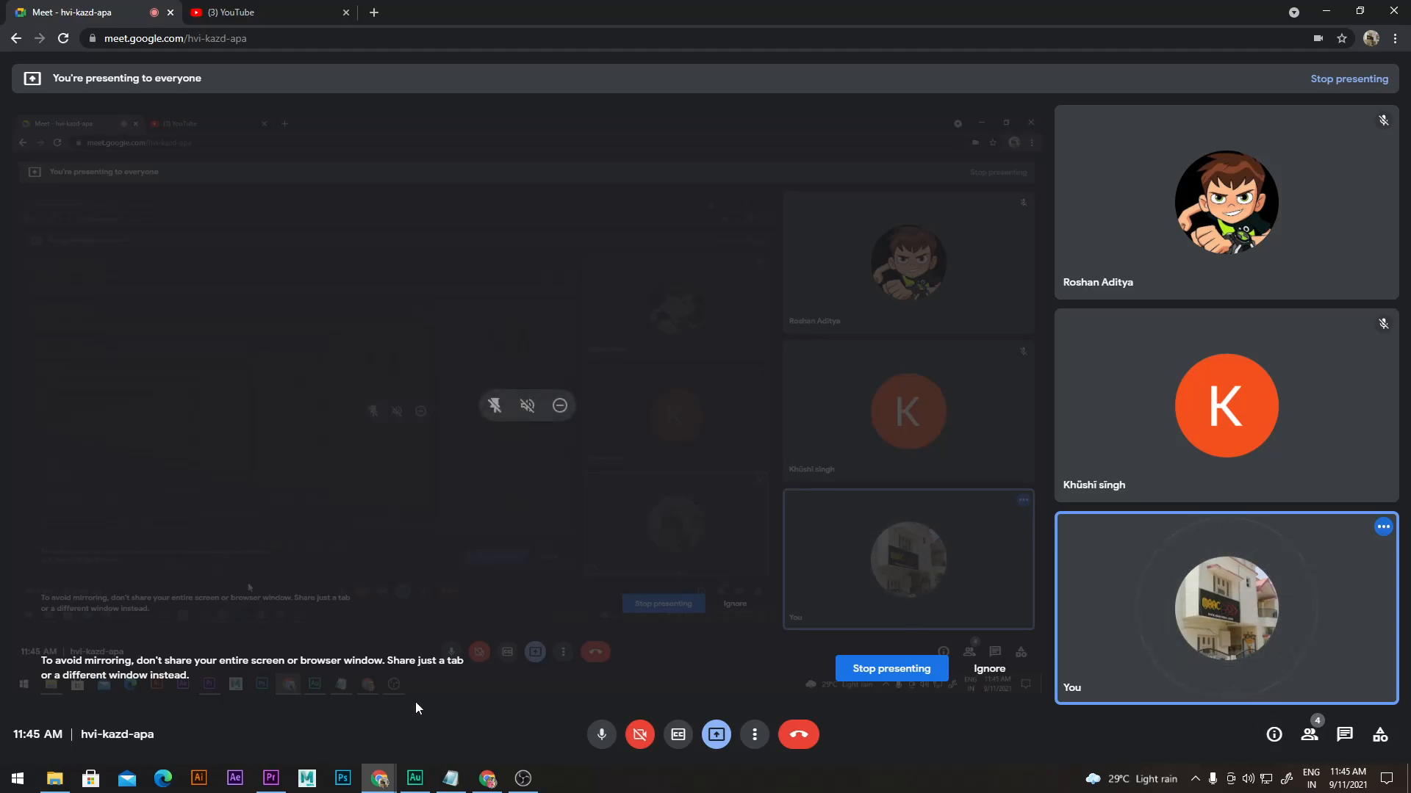
mouse_move(414, 777)
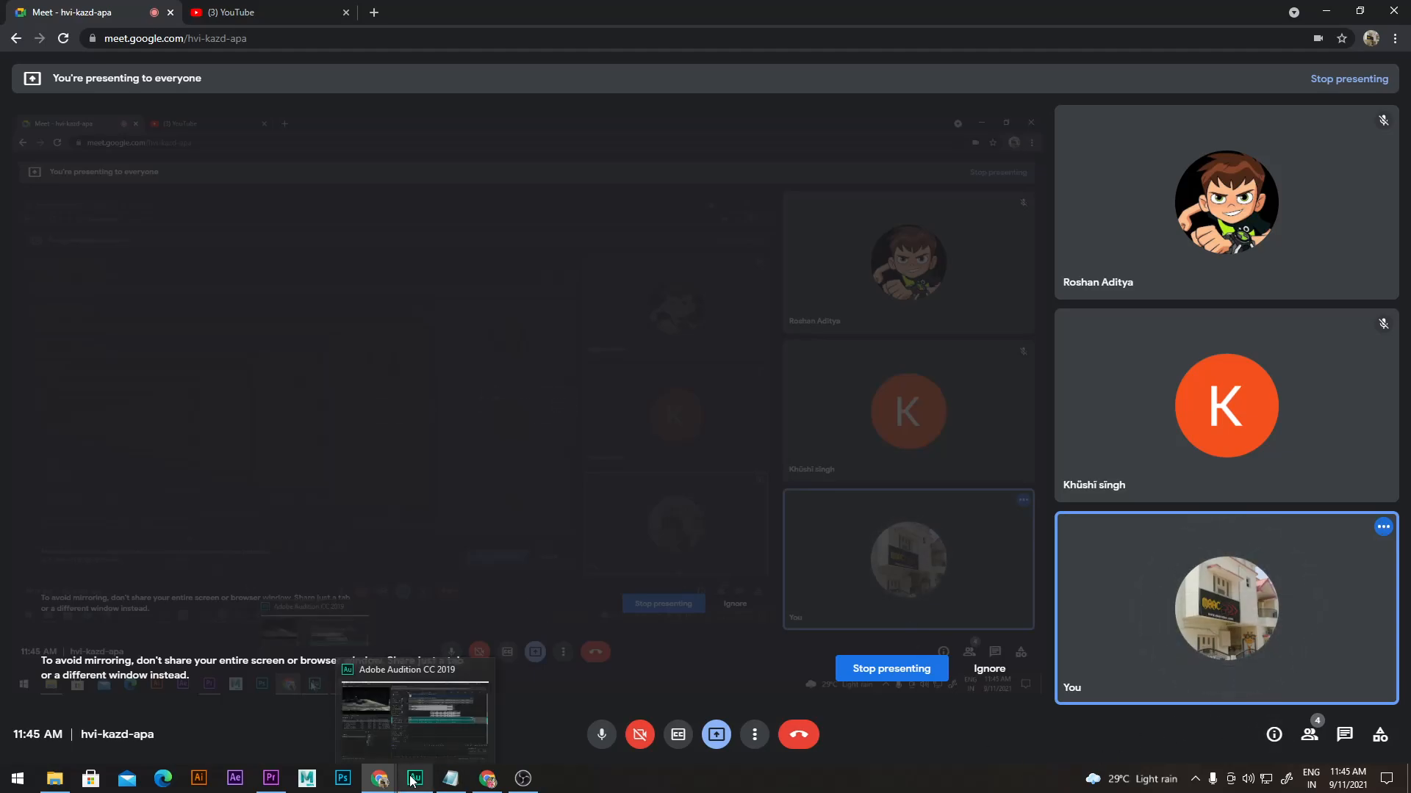
click(414, 737)
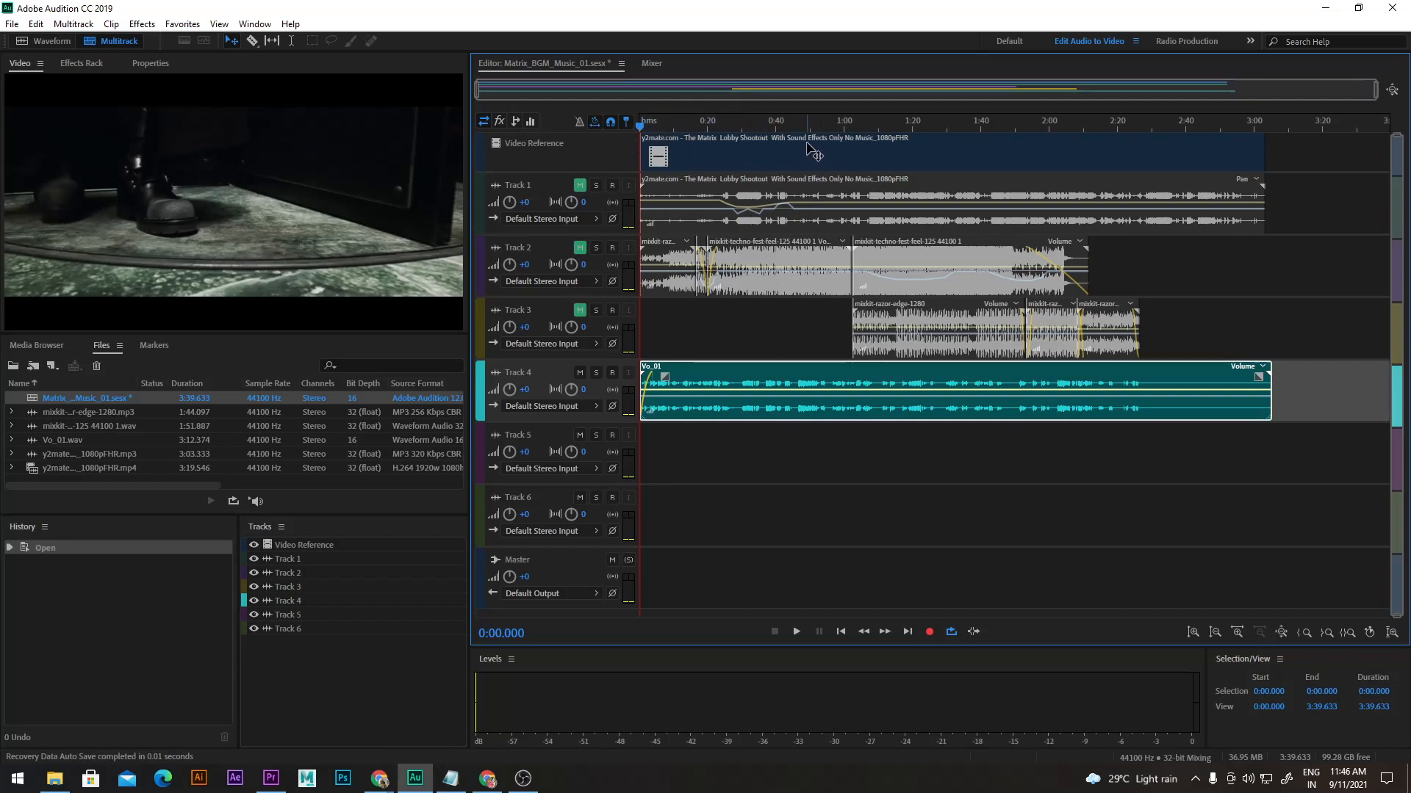
click(591, 143)
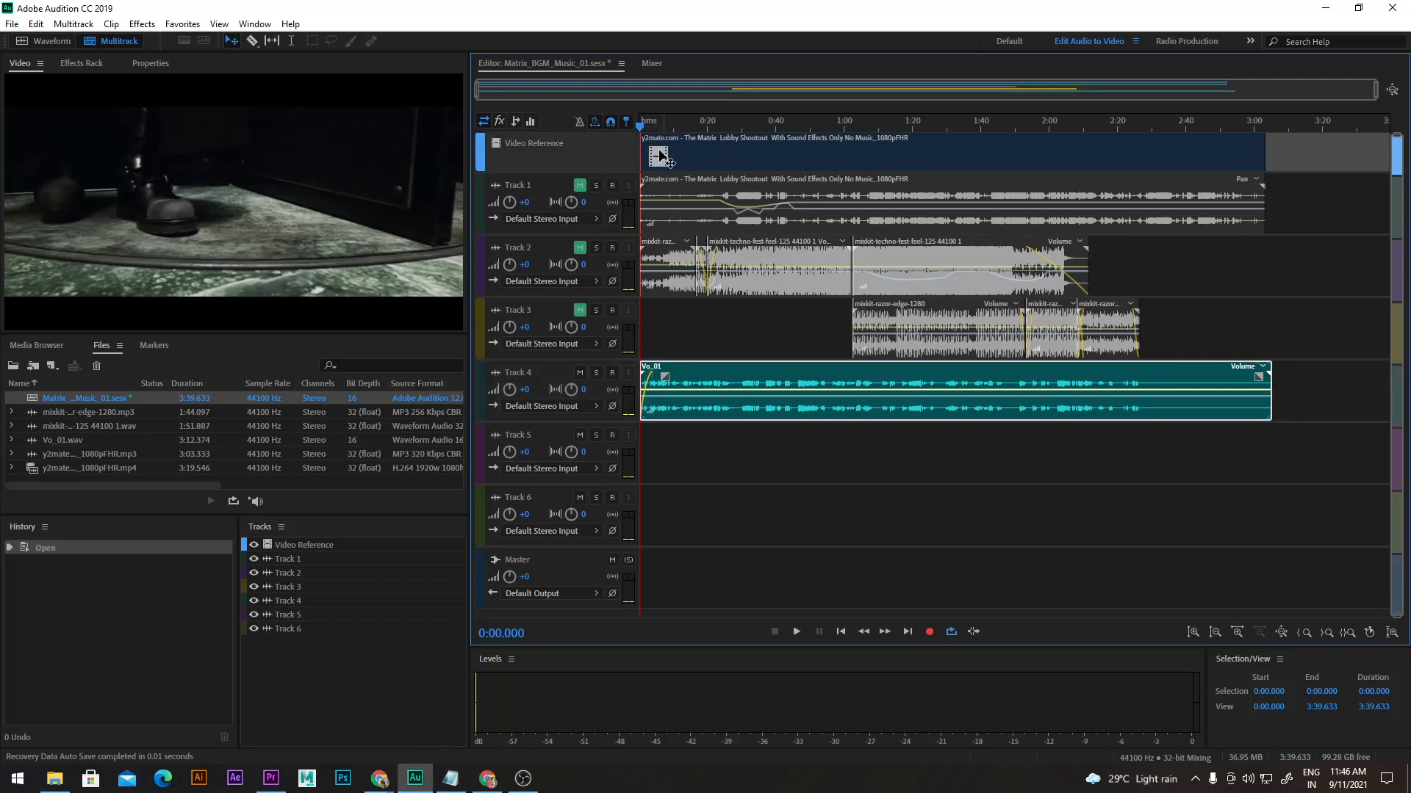
click(204, 162)
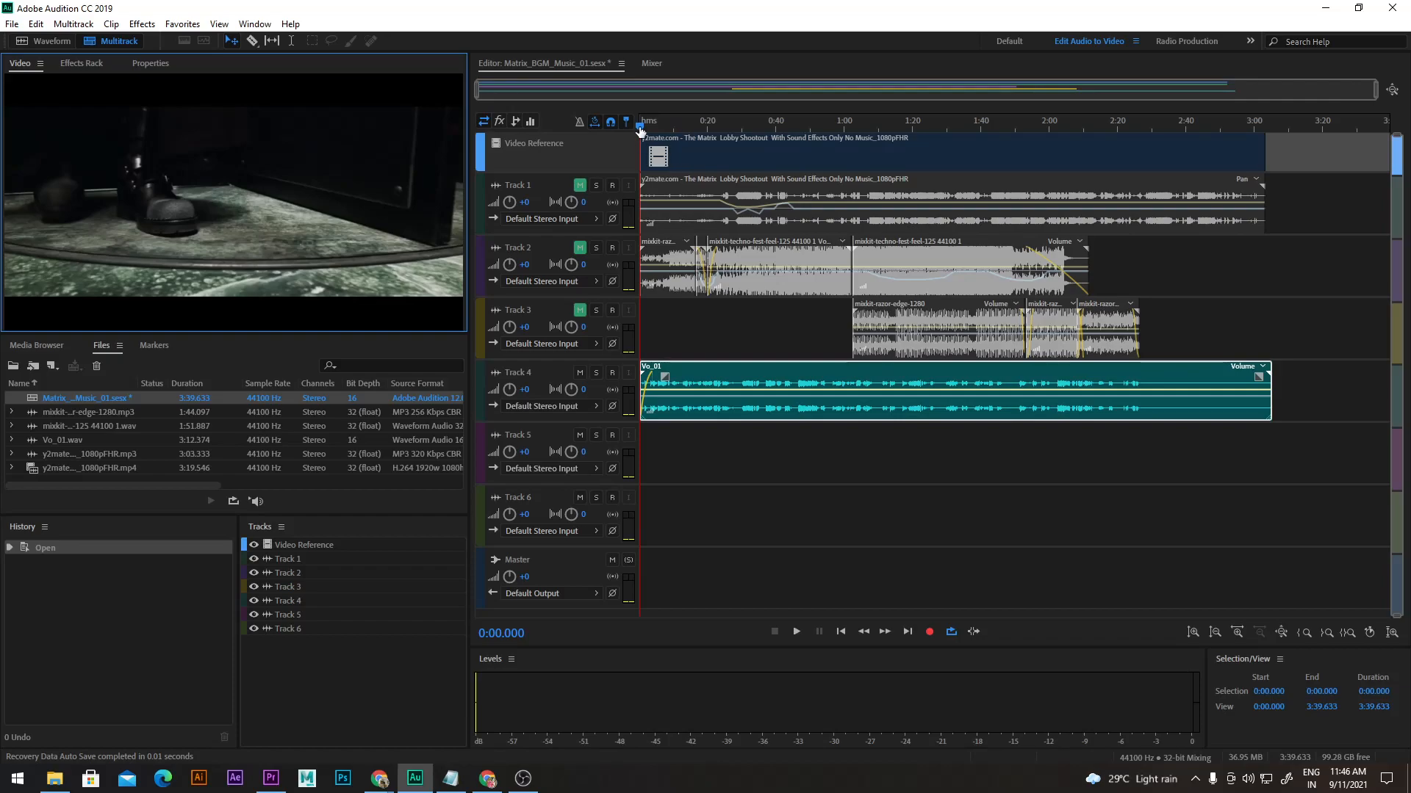
Step: Open Task Manager, examine the performance graphs and running processes, and minimize it
right_click(608, 783)
click(681, 709)
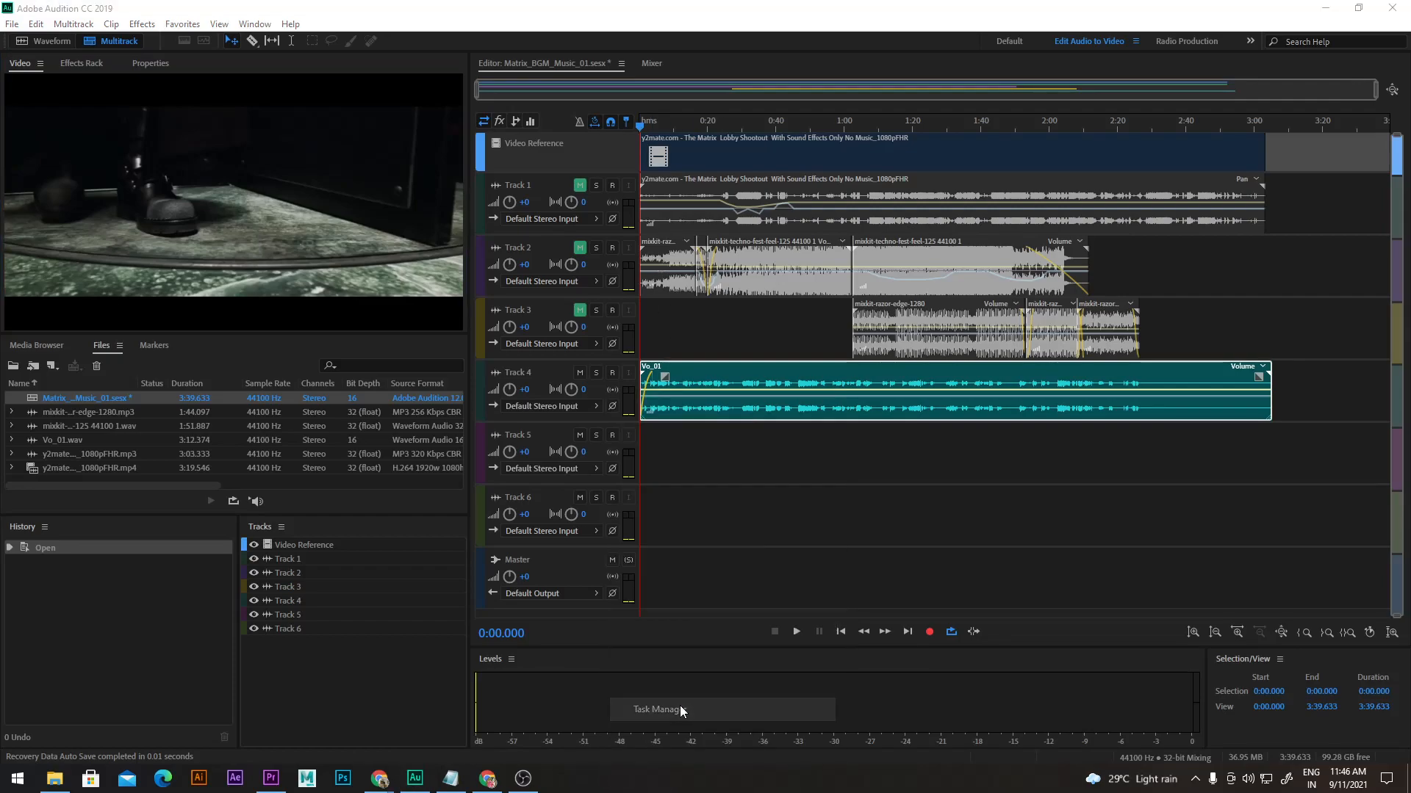
click(416, 155)
click(435, 174)
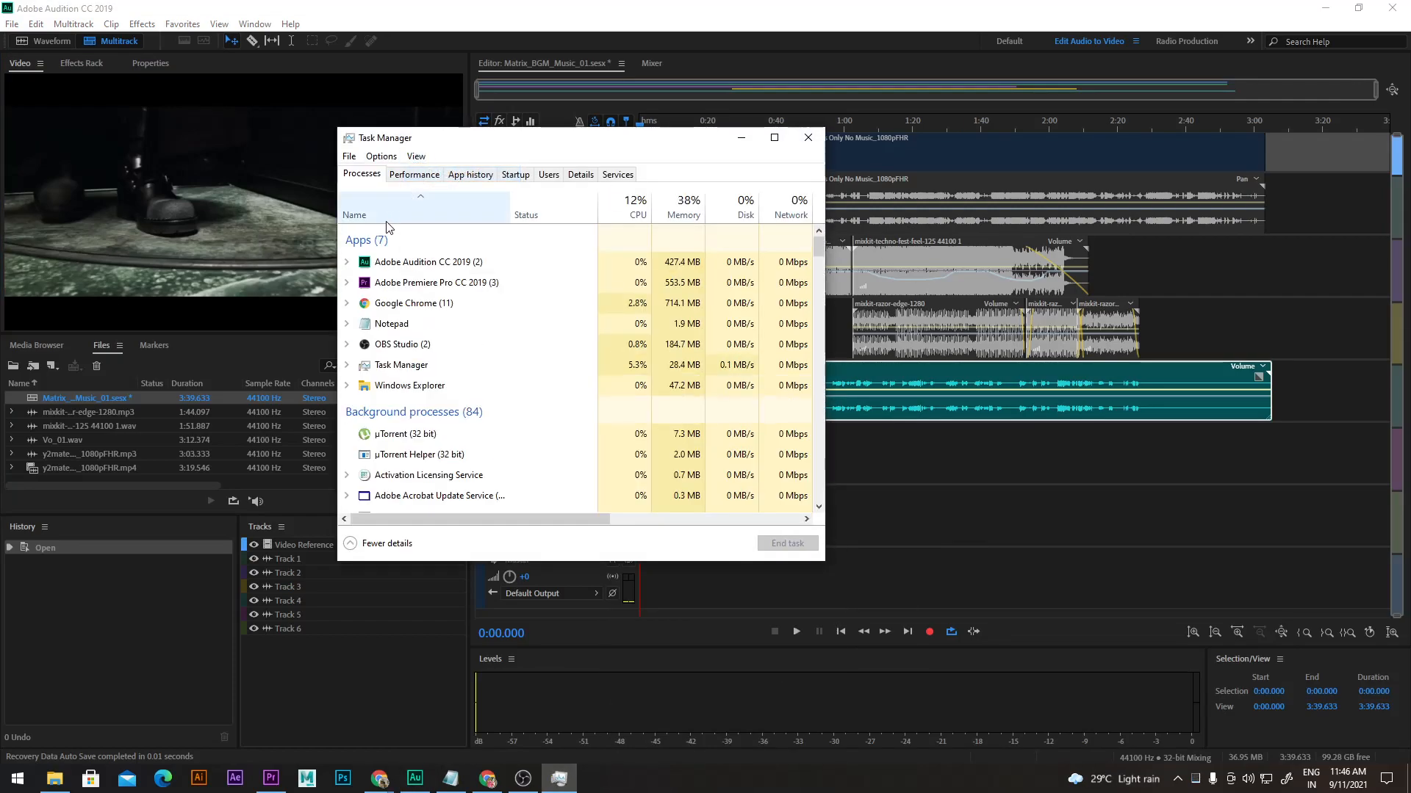
click(410, 176)
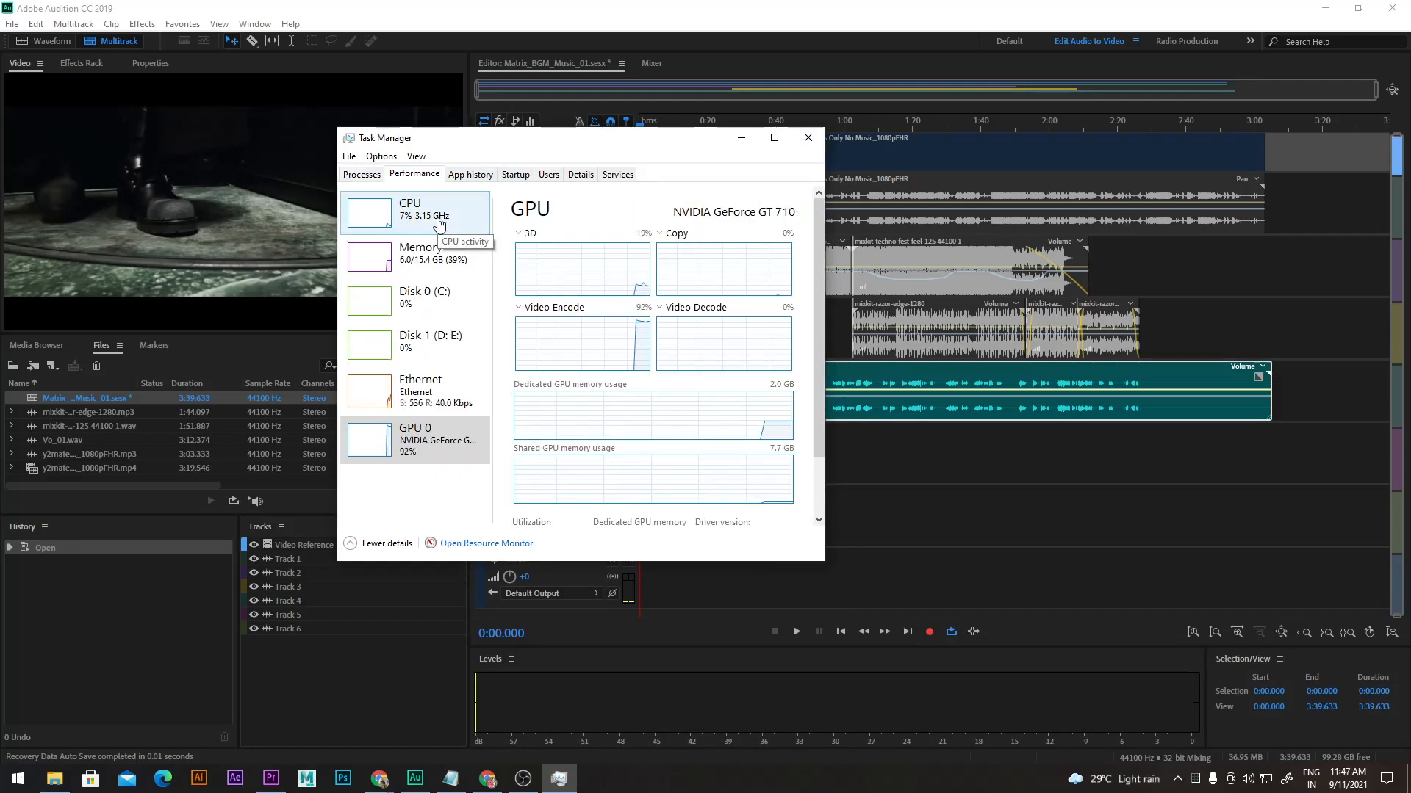
click(378, 177)
click(741, 138)
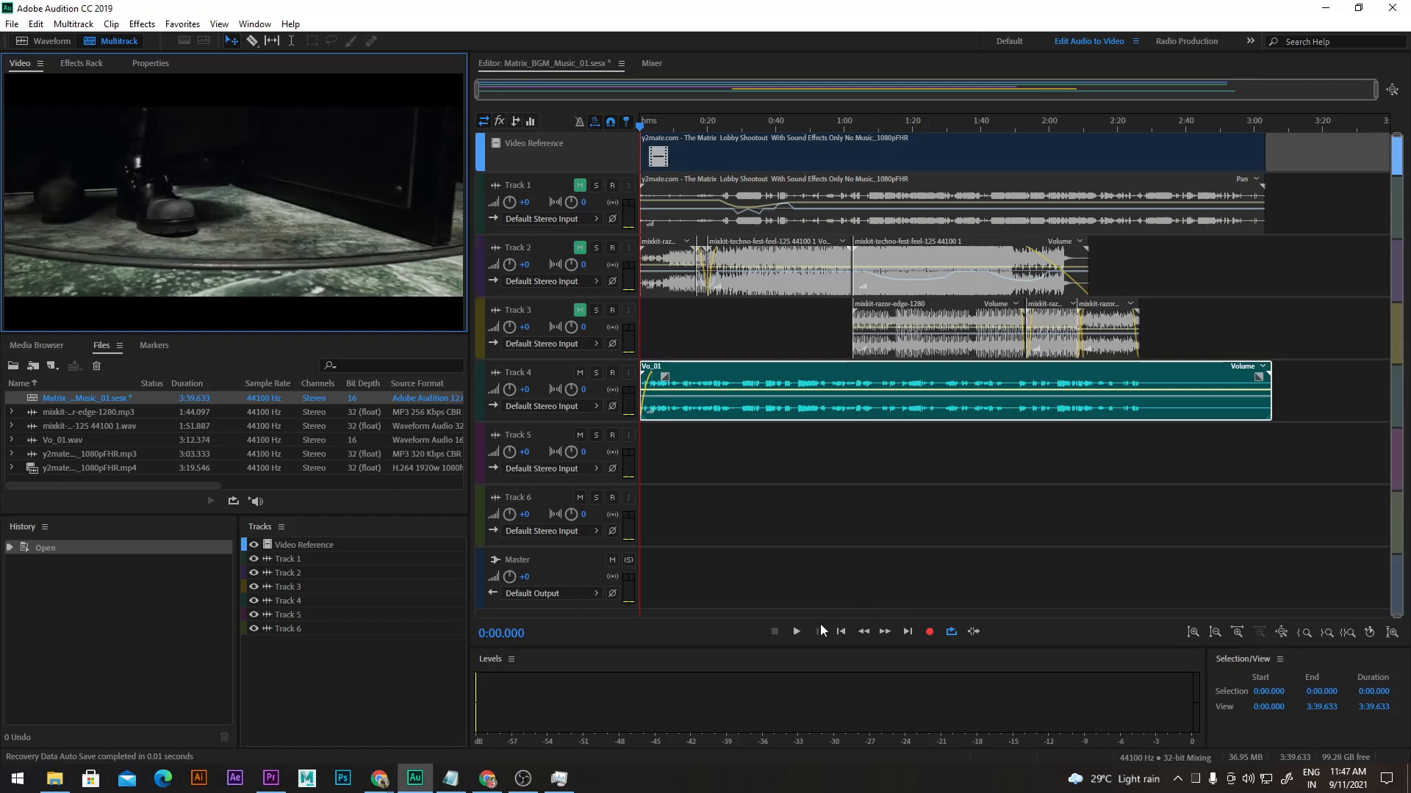
Step: Play the multitrack session from the start and stop at about 1:03
click(797, 632)
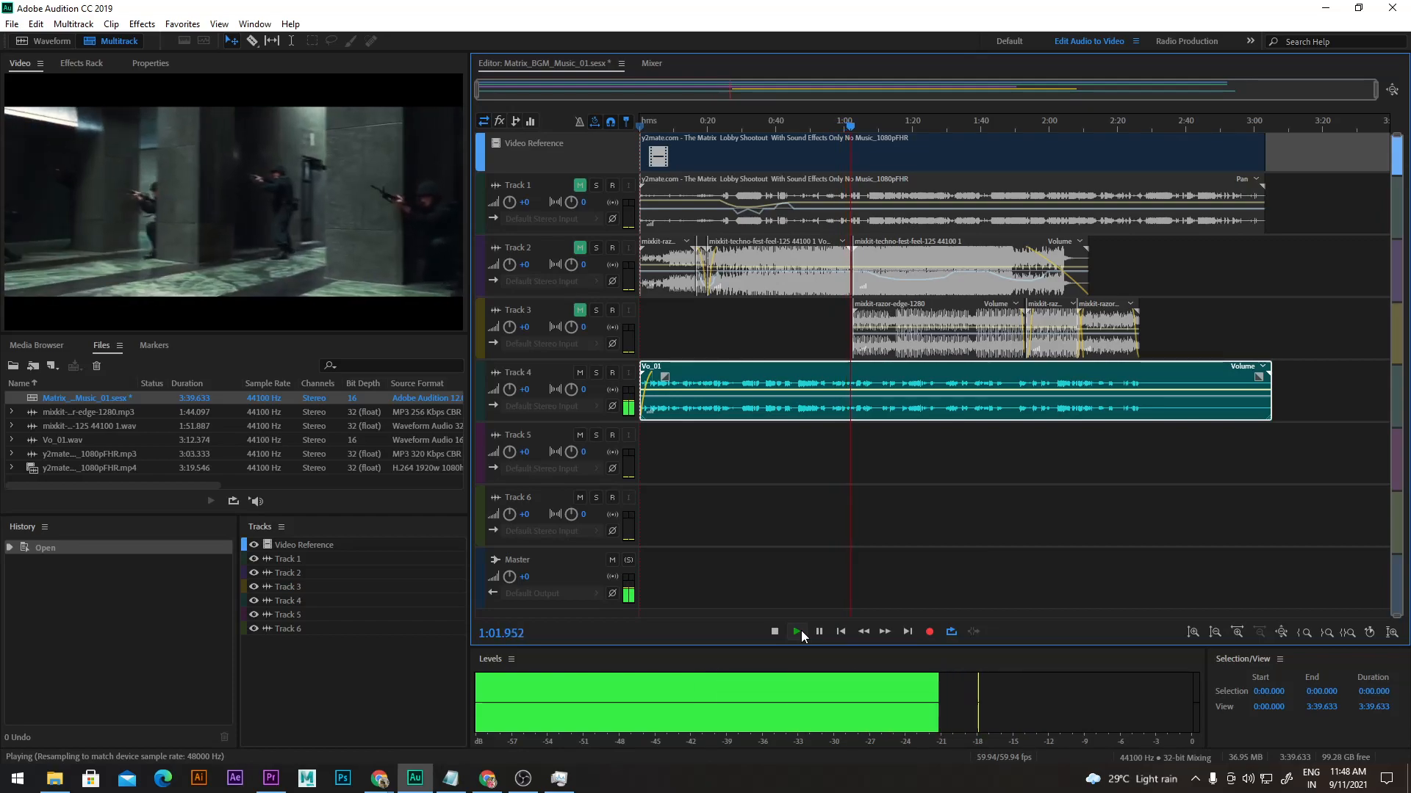
key(space)
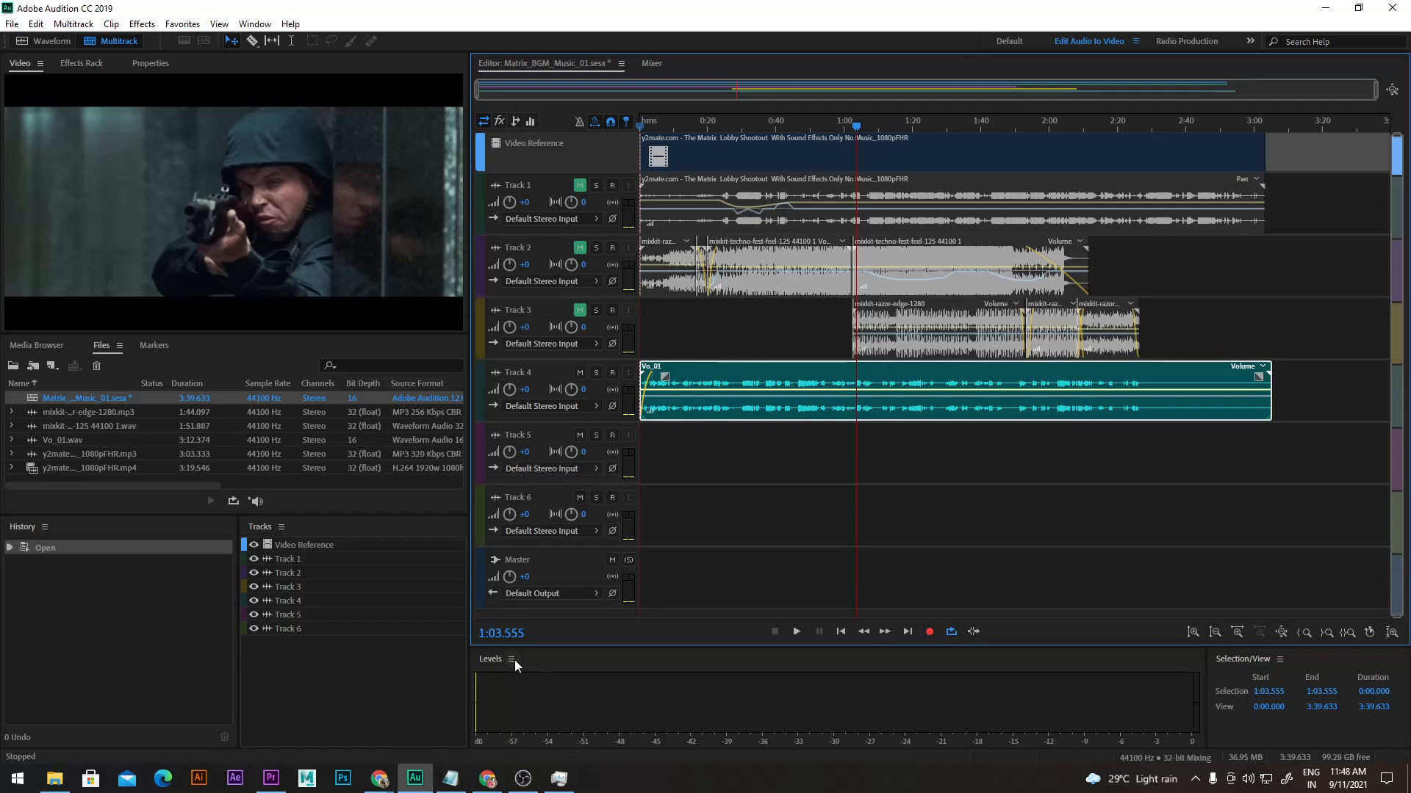
Step: Check the Google Meet call window and return to the Adobe Audition session
mouse_move(485, 788)
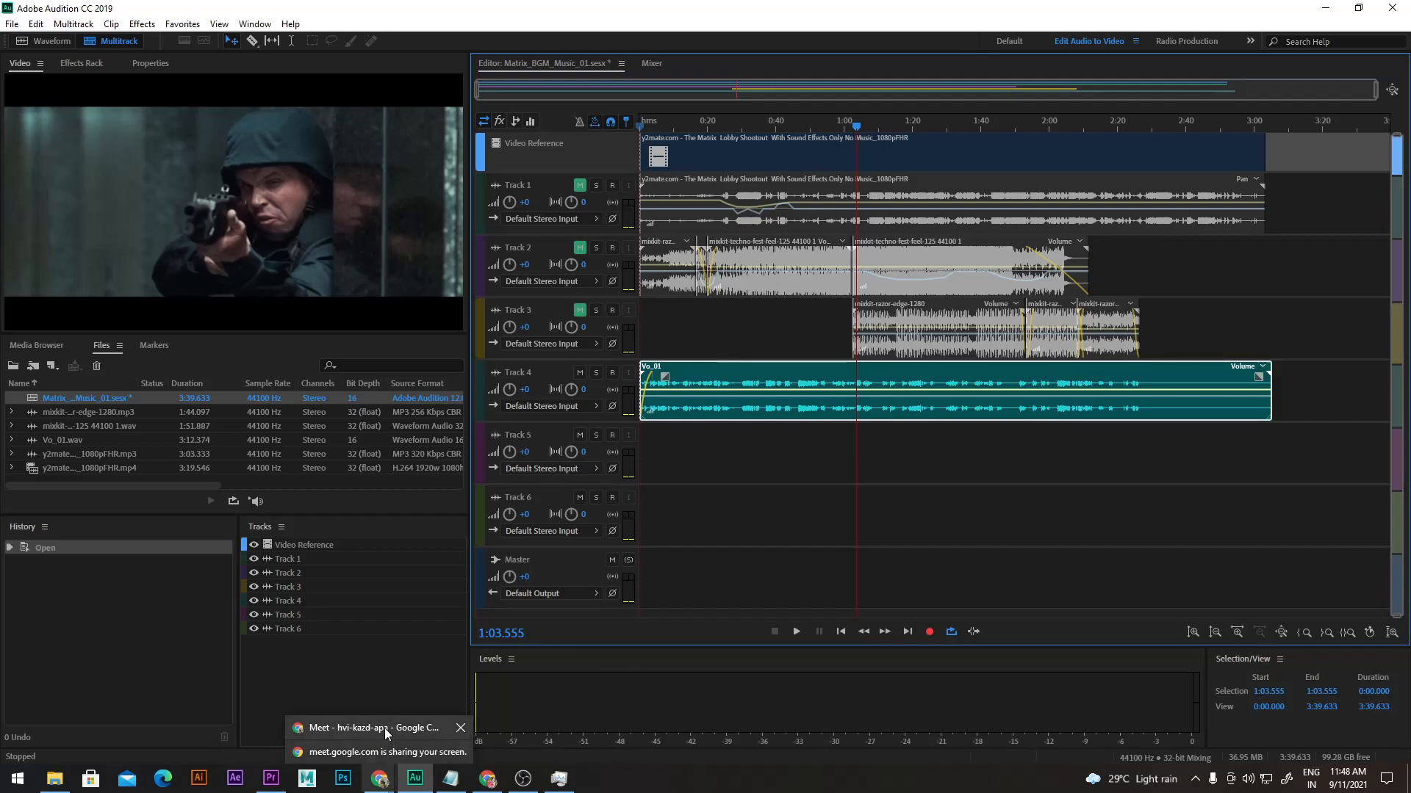
click(385, 723)
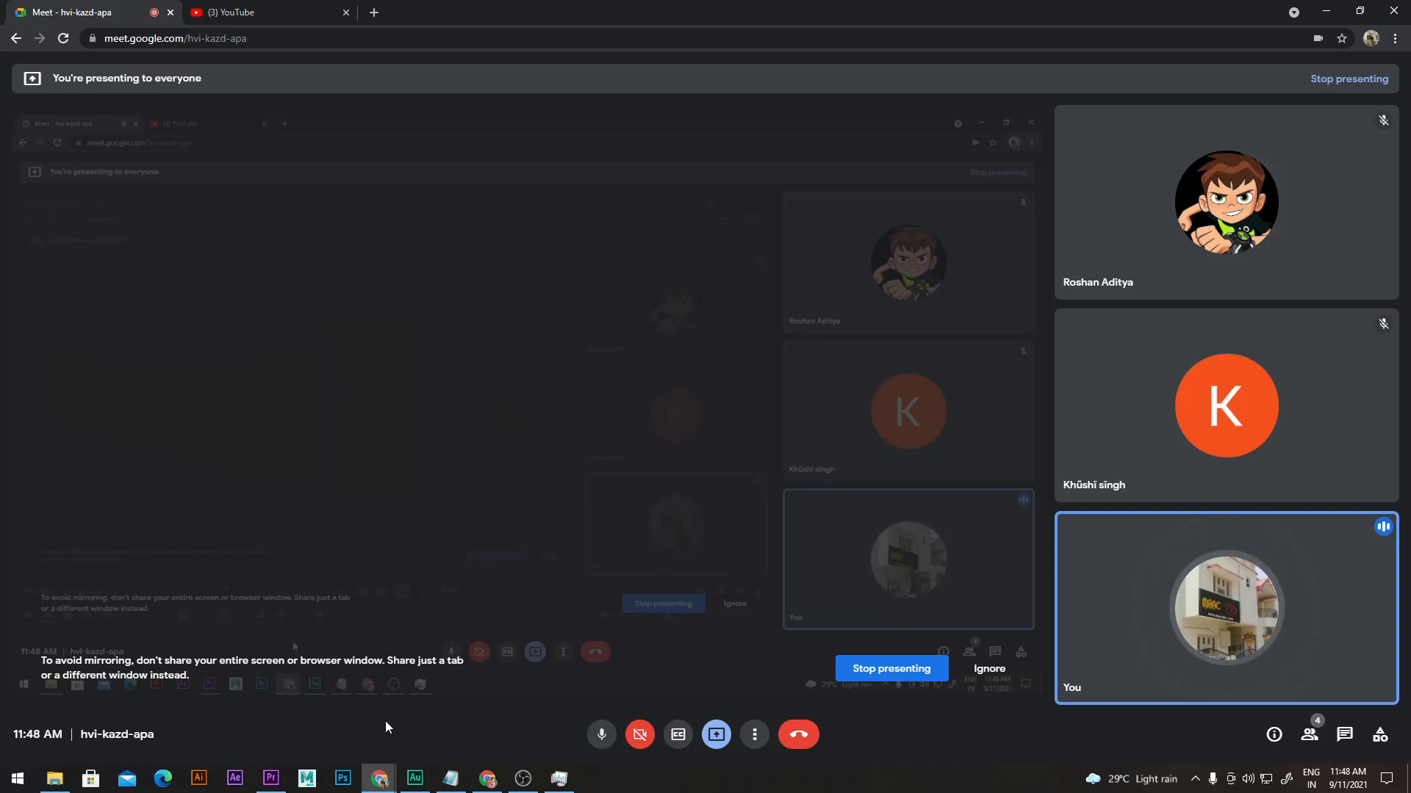
mouse_move(426, 789)
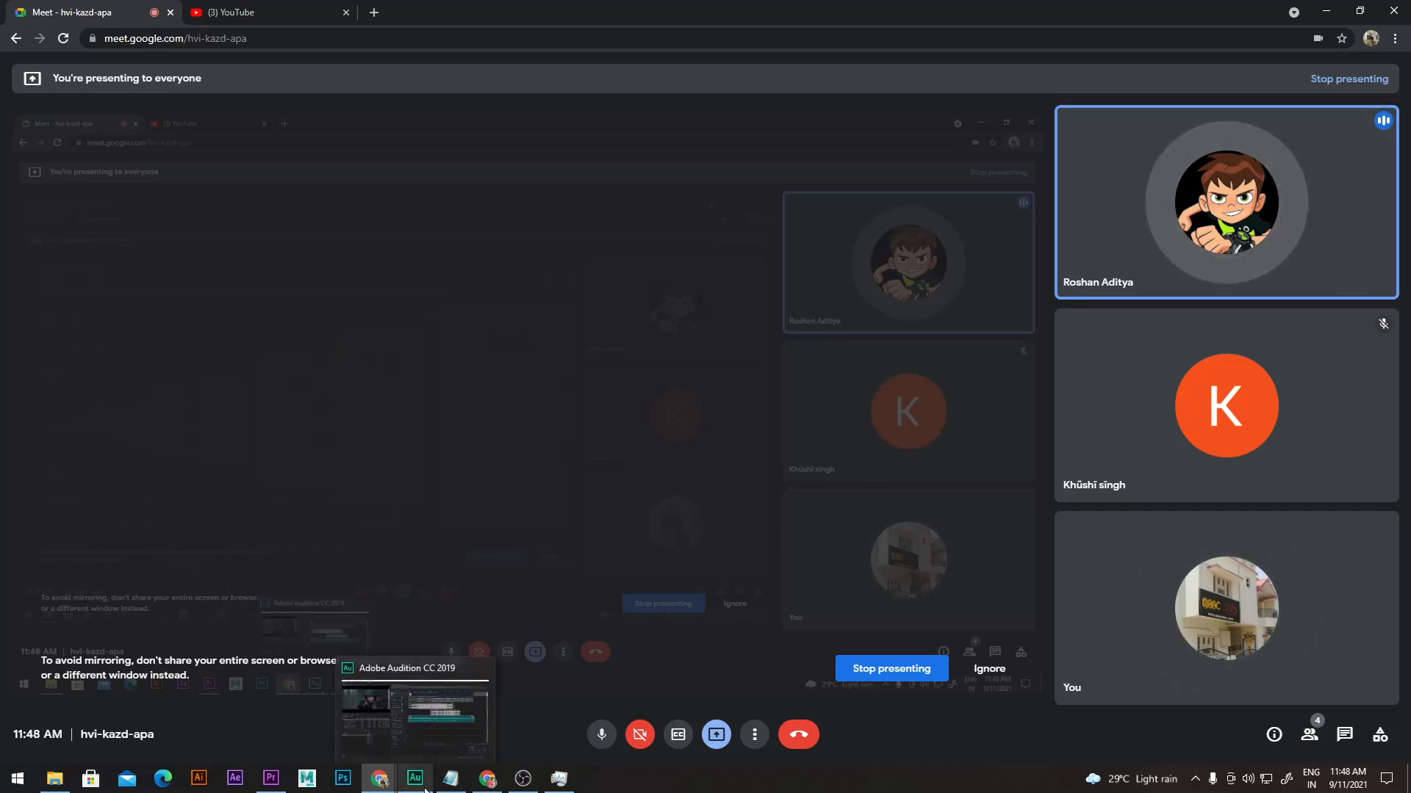
click(421, 746)
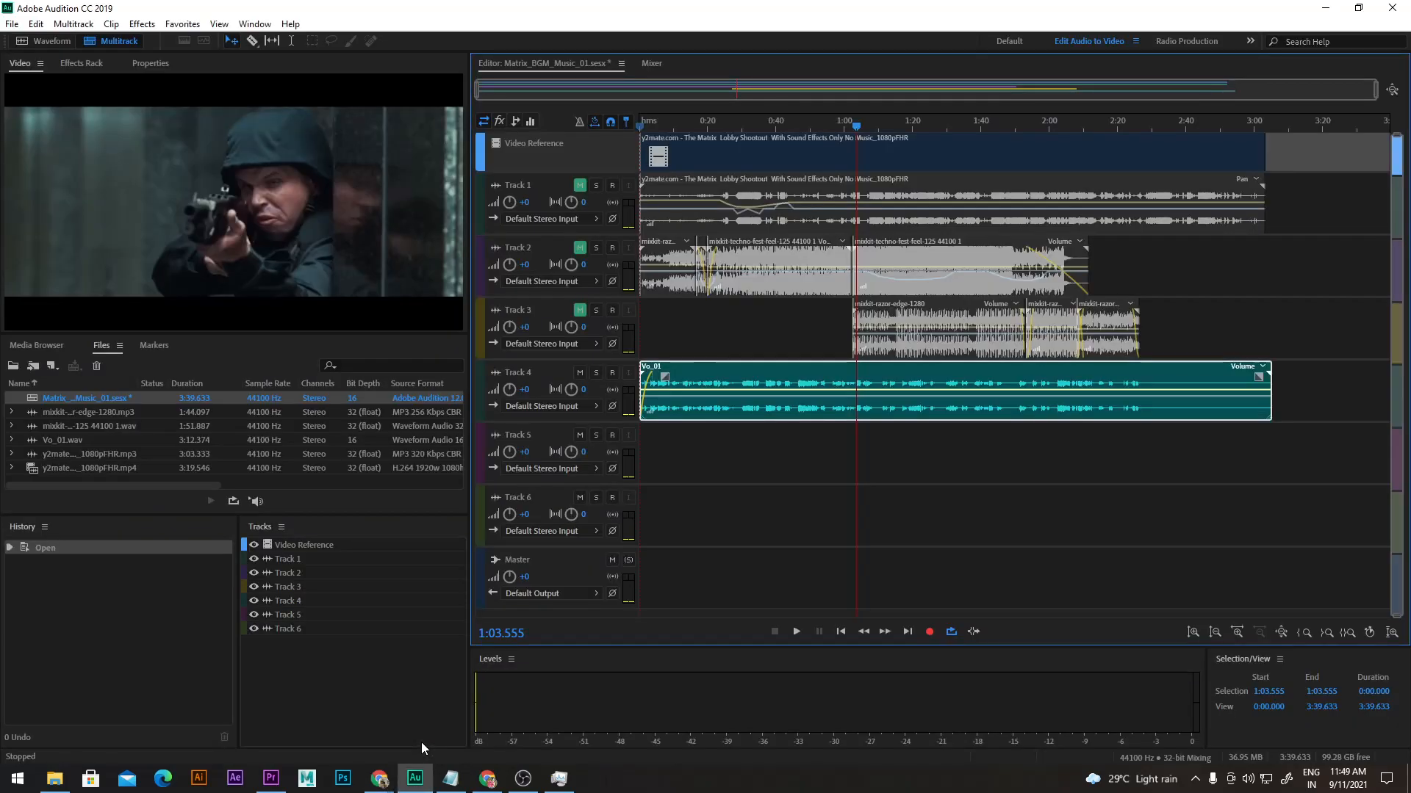
Step: Remove the Vo_01 clip from Track 4 and open Vo_01.wav in the waveform editor
click(912, 401)
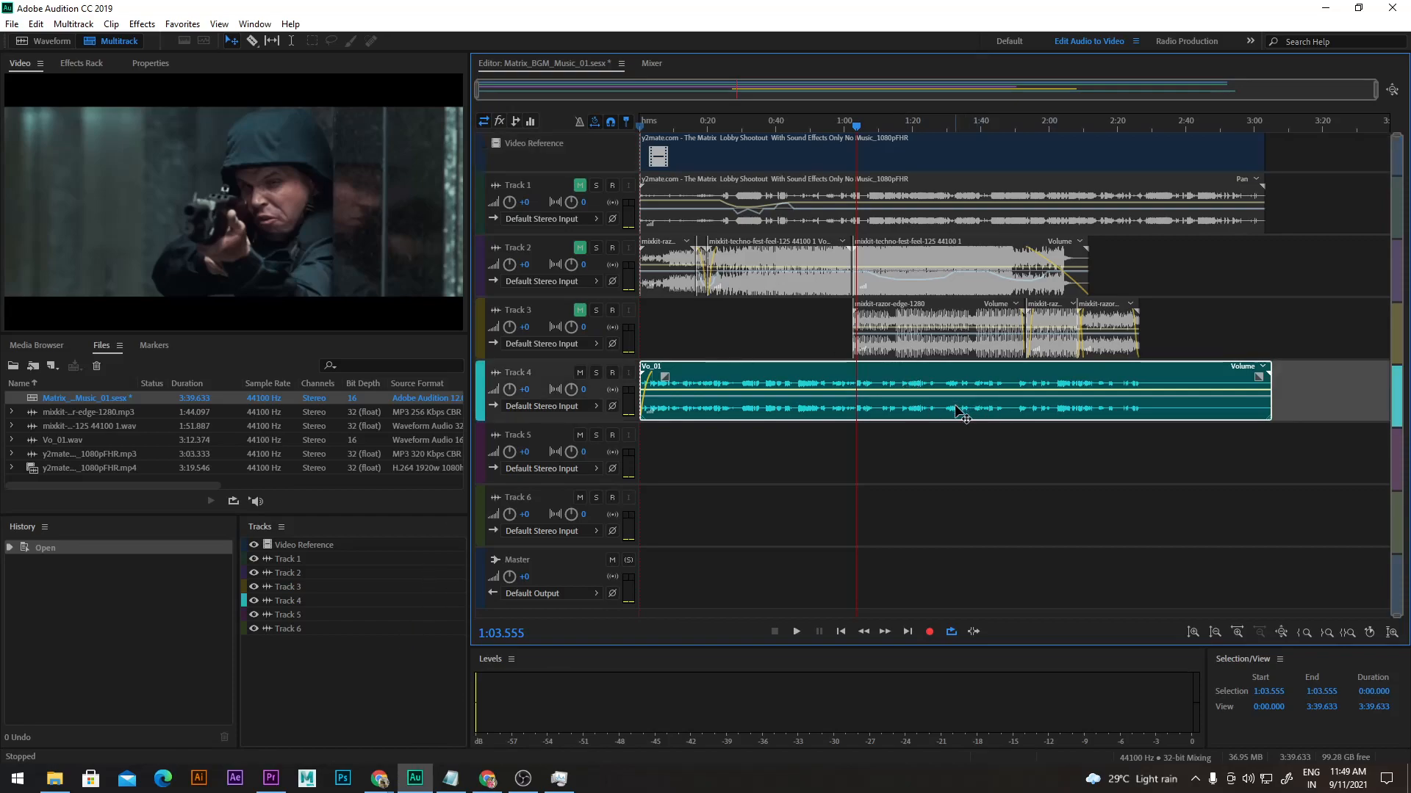
key(Delete)
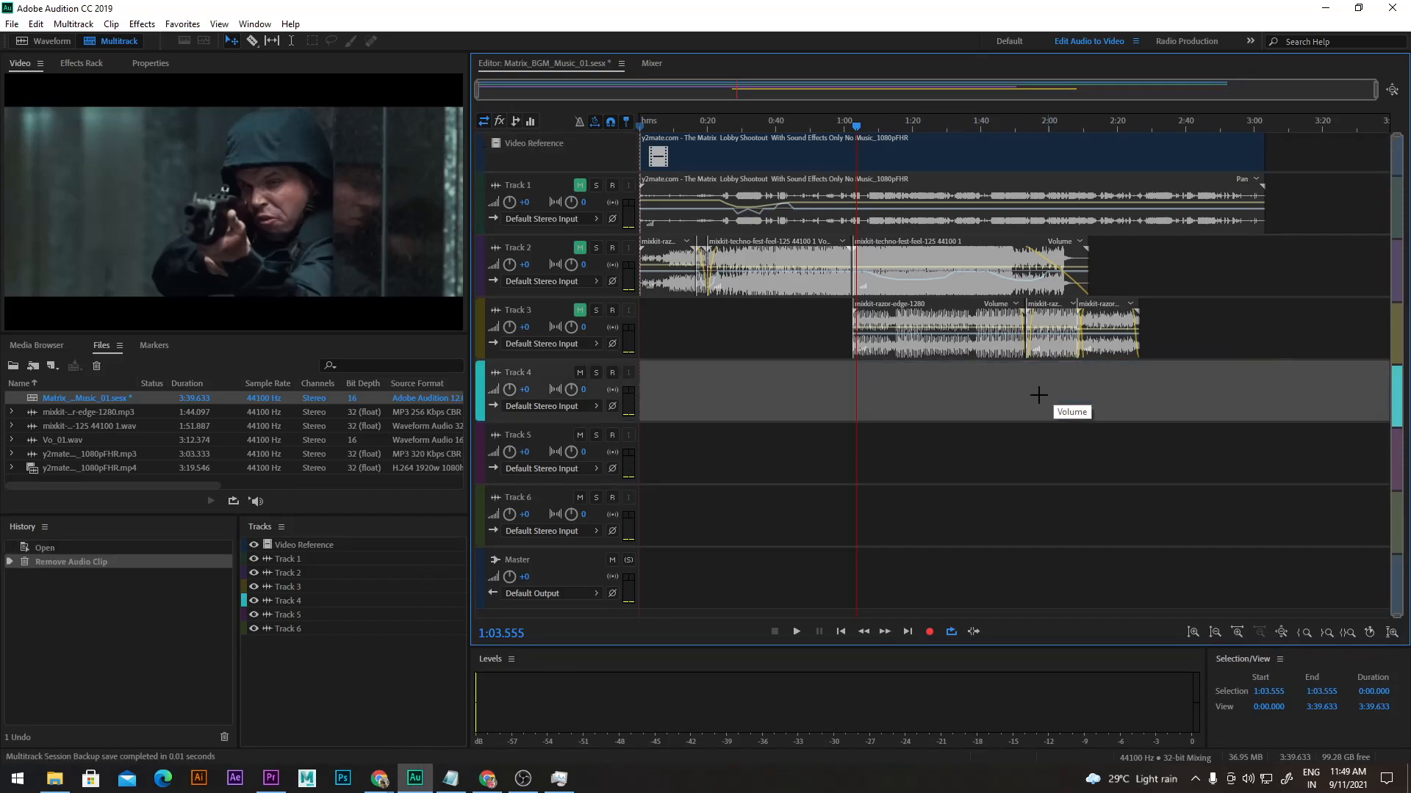
click(84, 453)
click(61, 443)
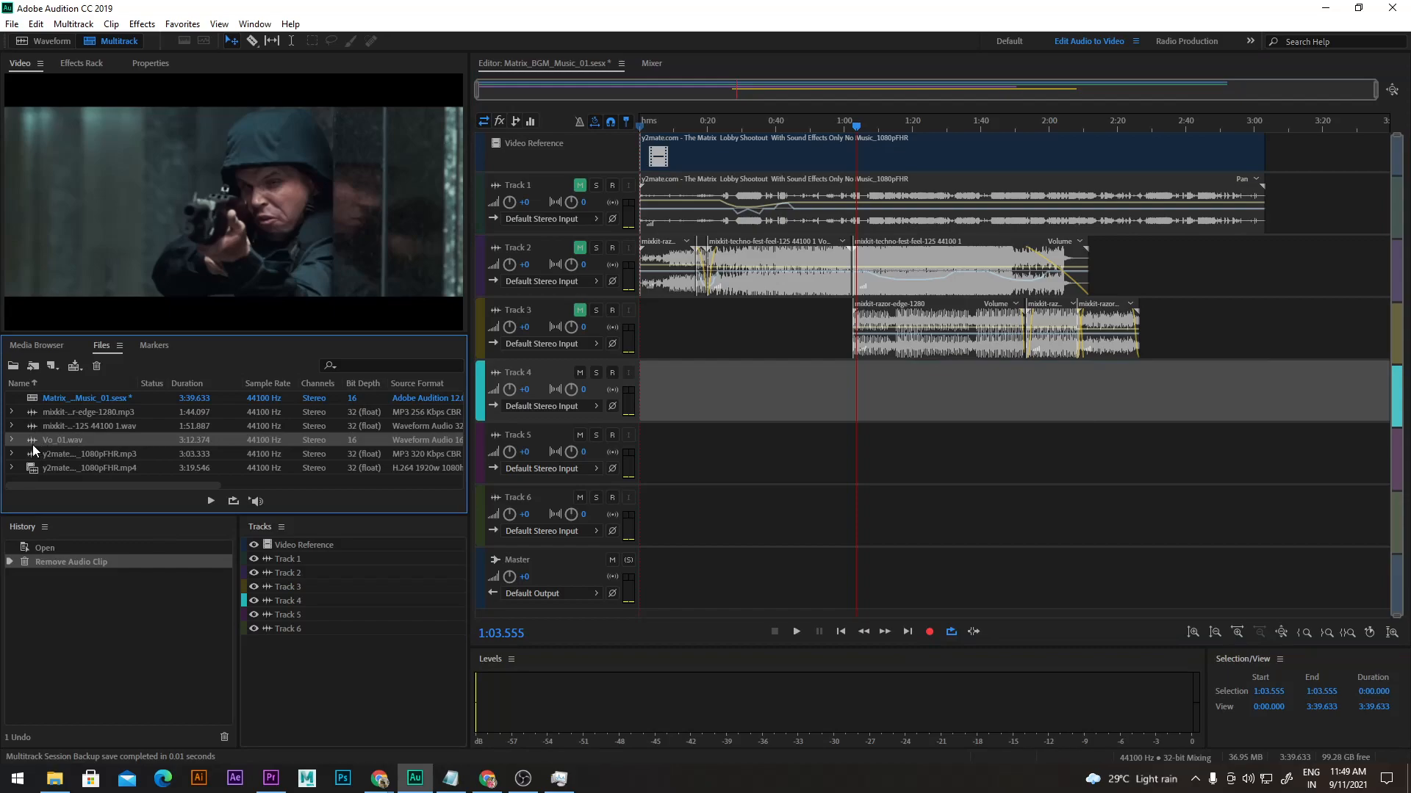
double_click(32, 443)
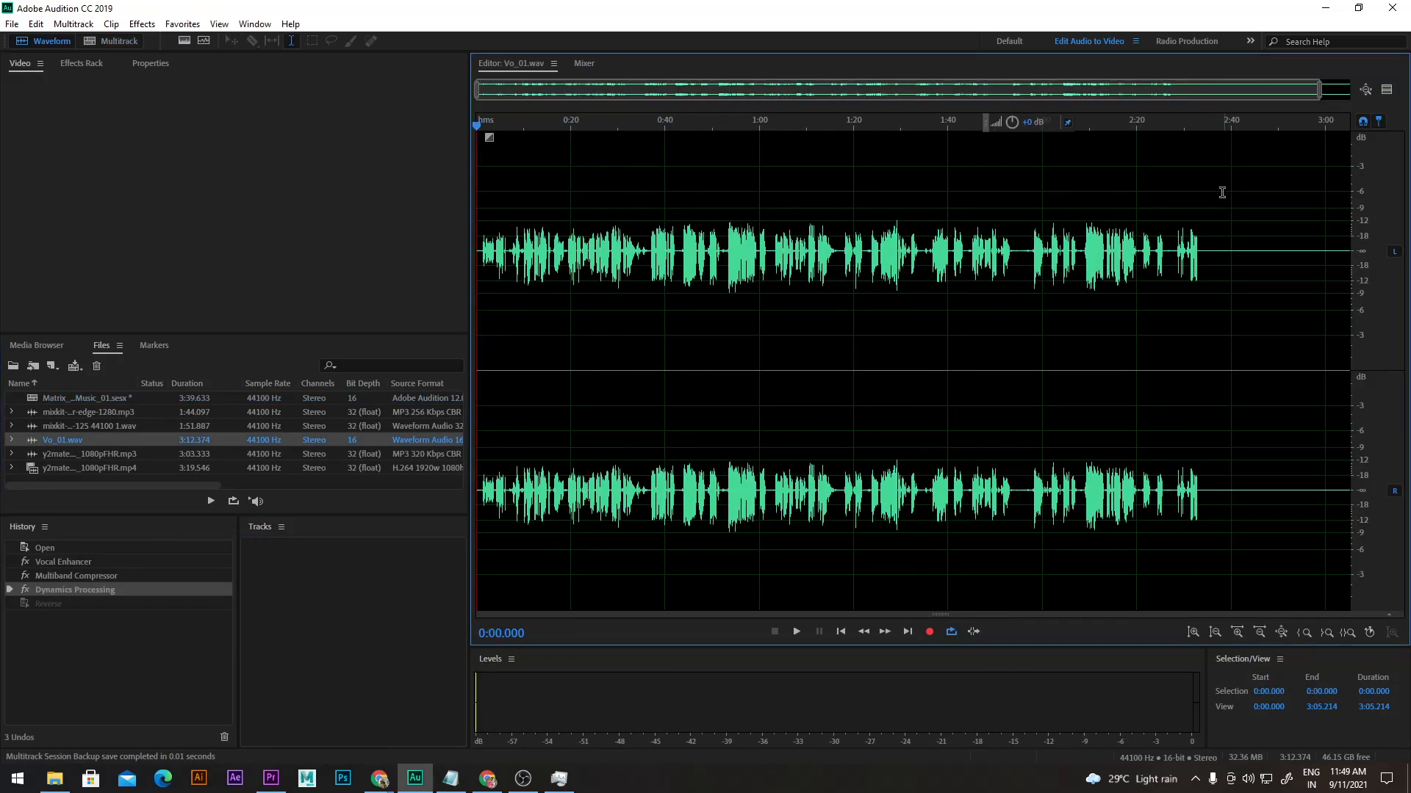
Step: Silence Vo_01.wav from the start to about 2:35, clear the selection and return the playhead to the start
drag(1209, 233, 360, 250)
right_click(525, 237)
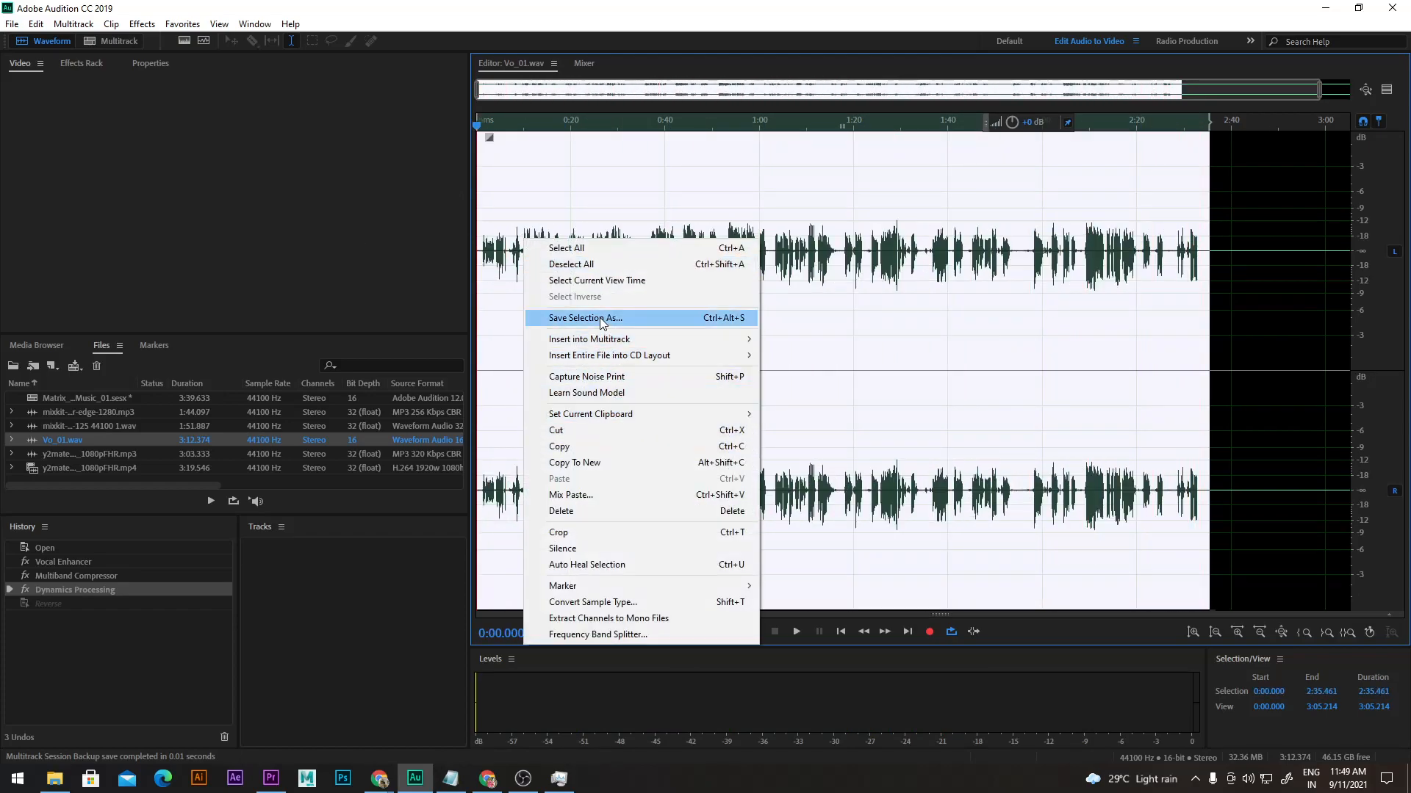
click(607, 549)
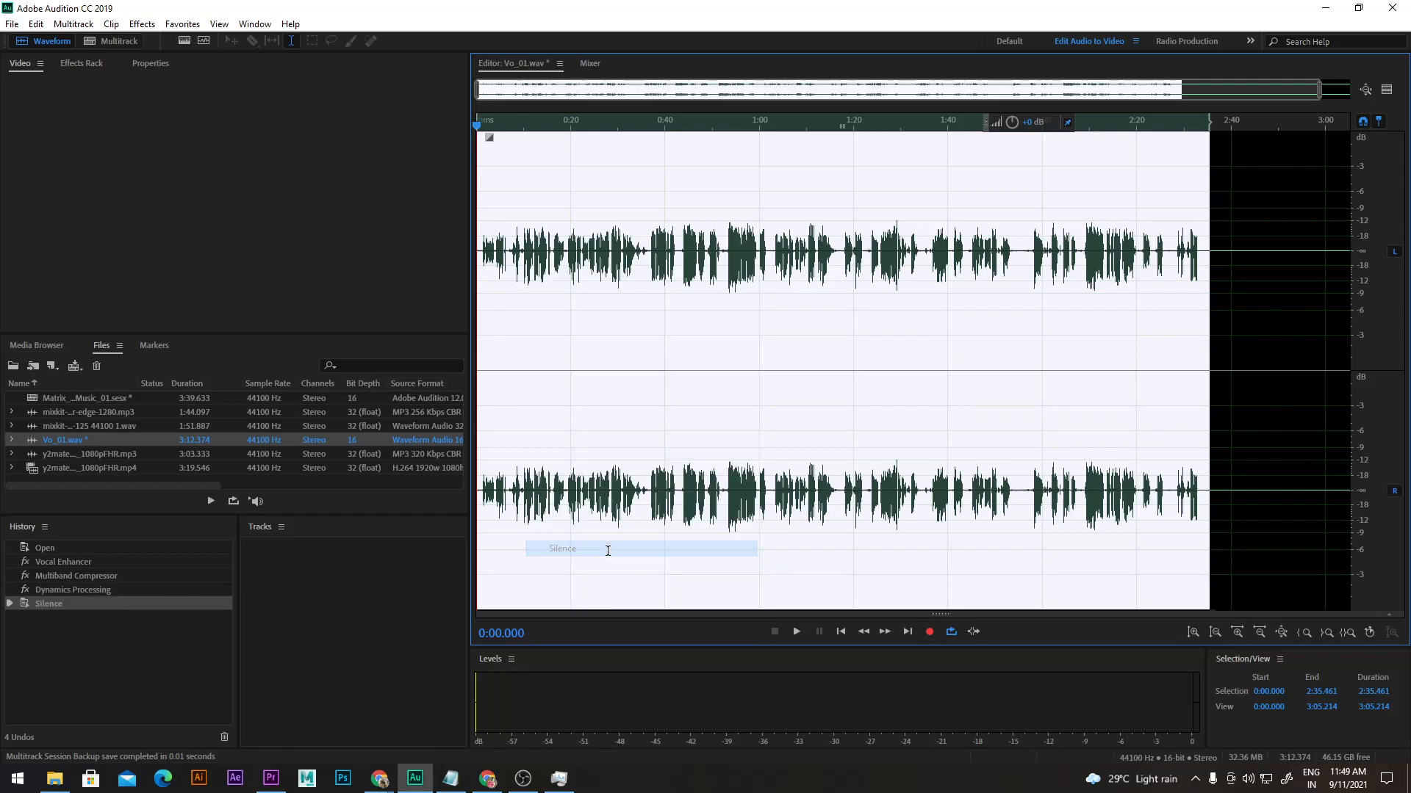
click(617, 252)
drag(618, 126, 441, 131)
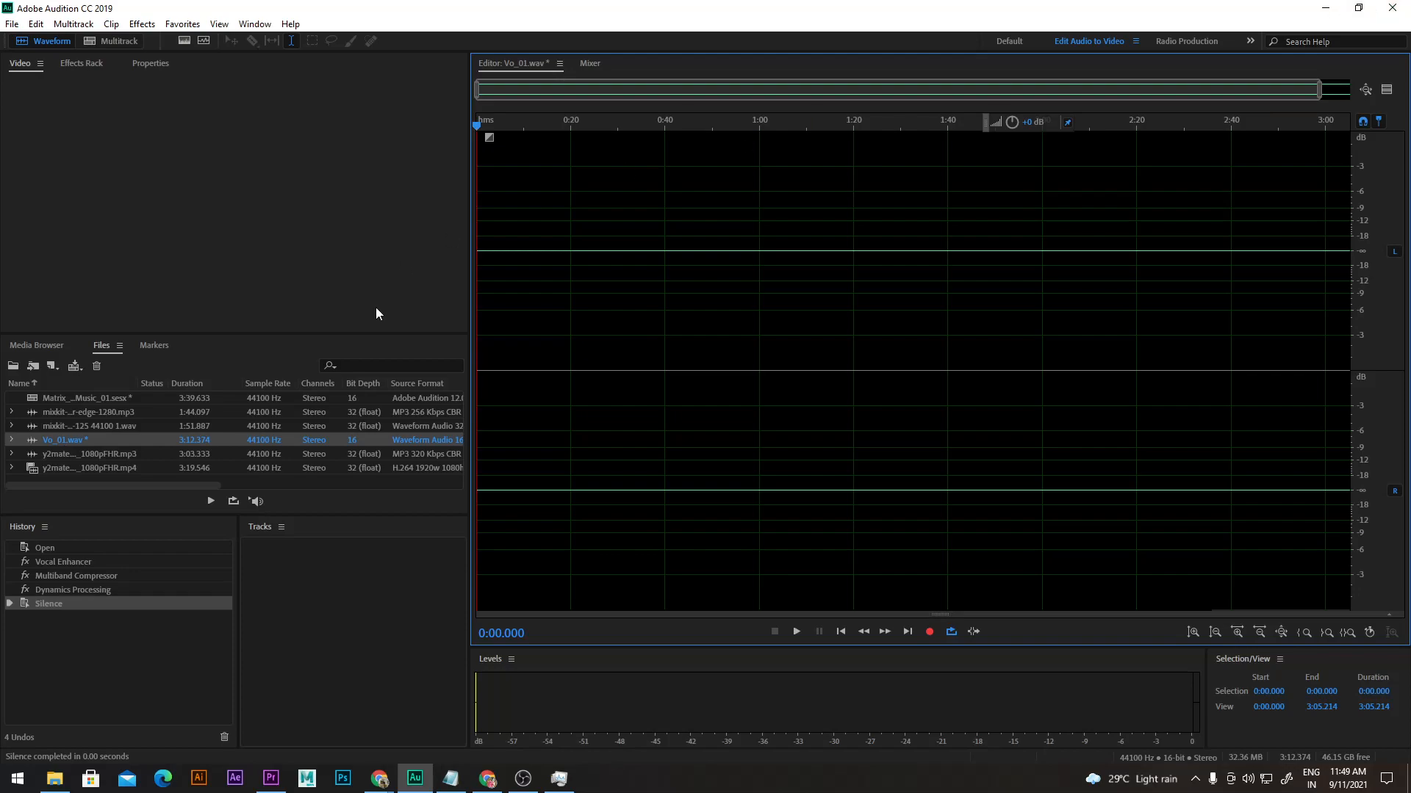
click(78, 141)
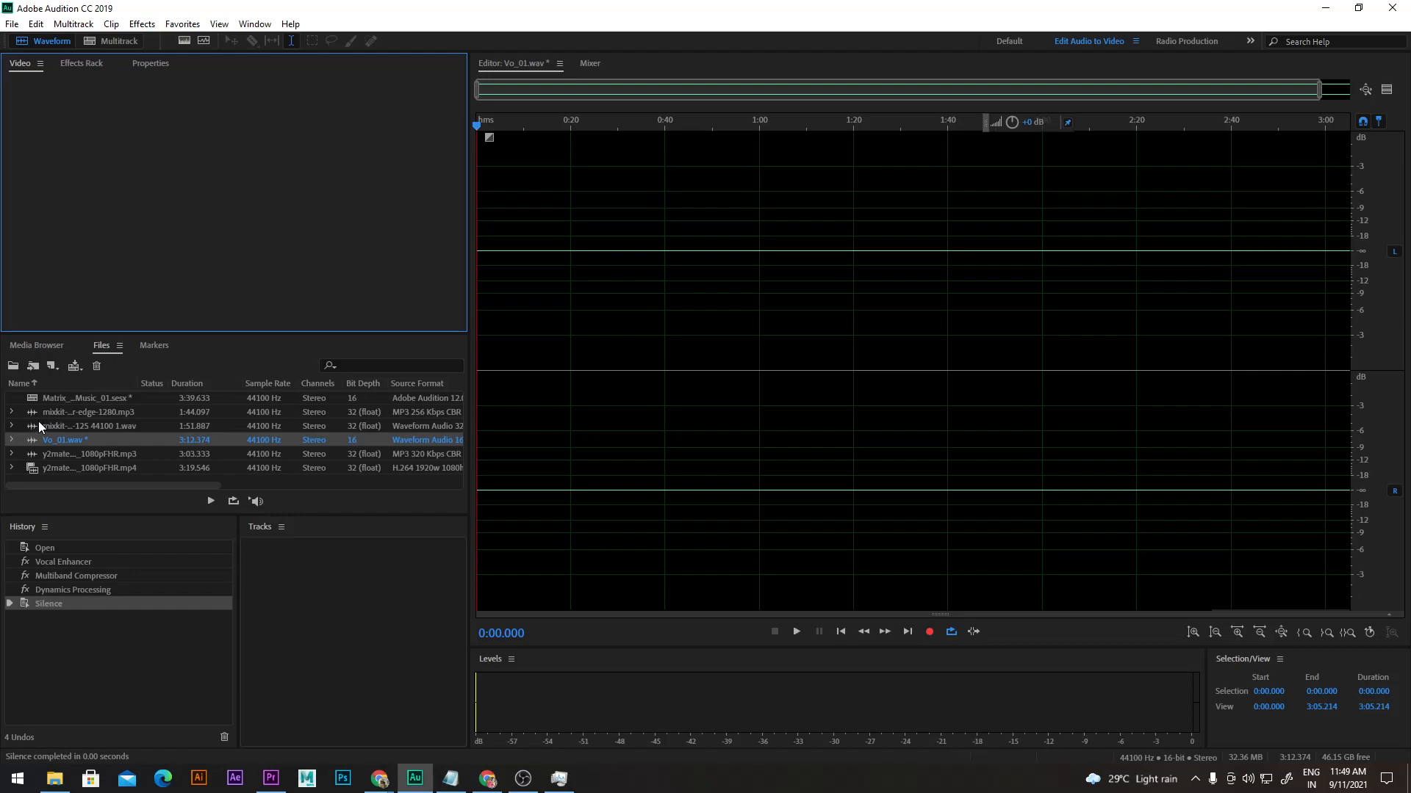
Step: Tile the Audition window side by side with the Premiere Pro project Audition_Audio_correction_01.prproj
click(1357, 10)
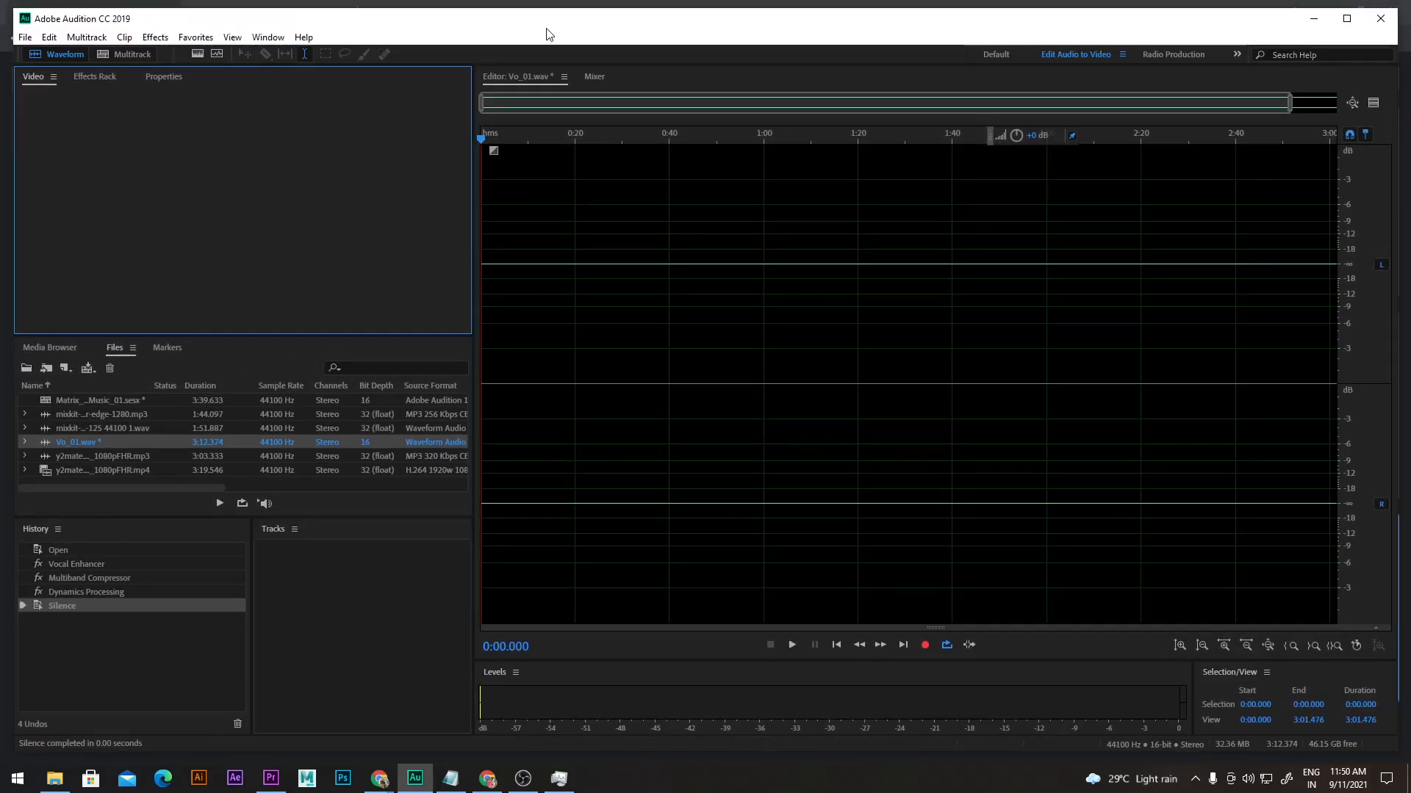
drag(498, 25, 1407, 56)
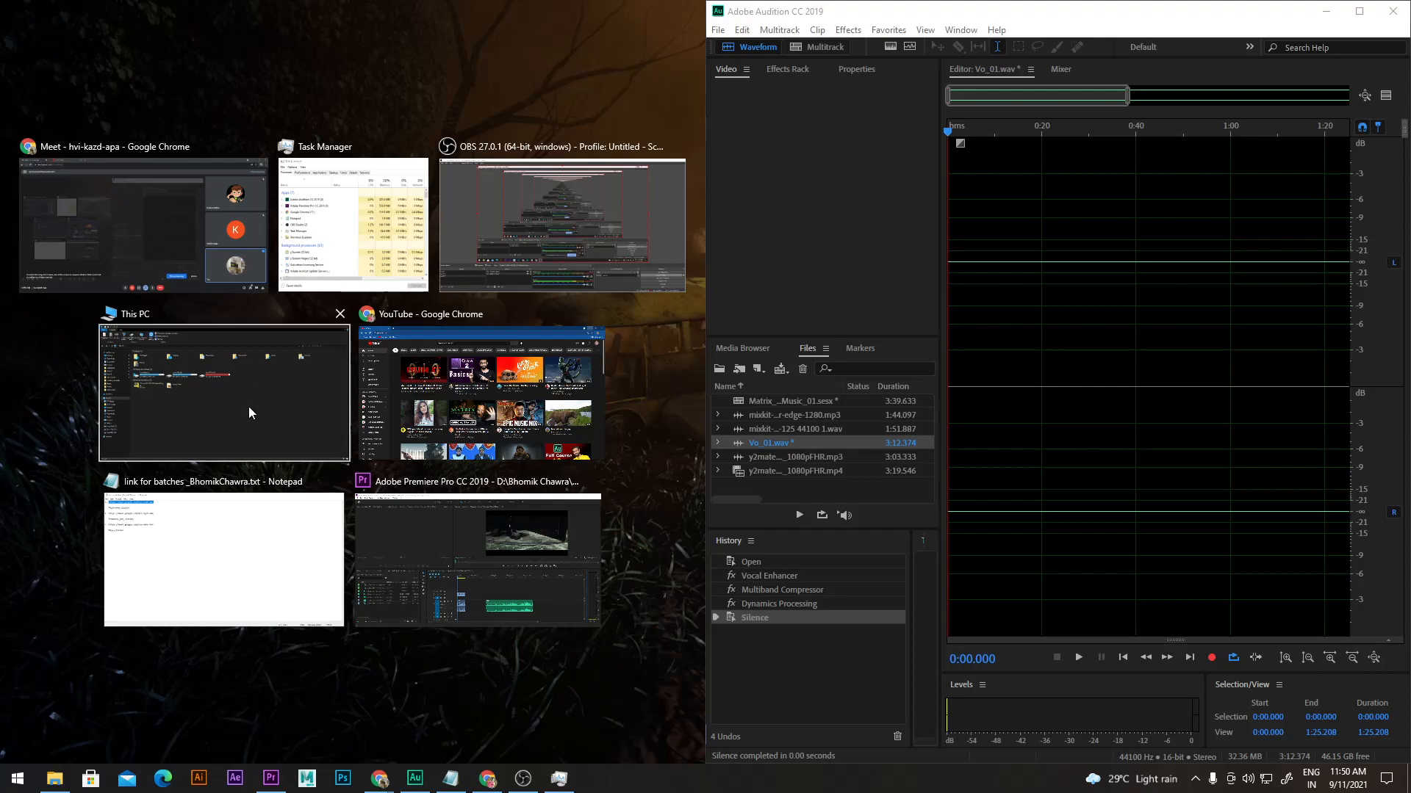
click(466, 592)
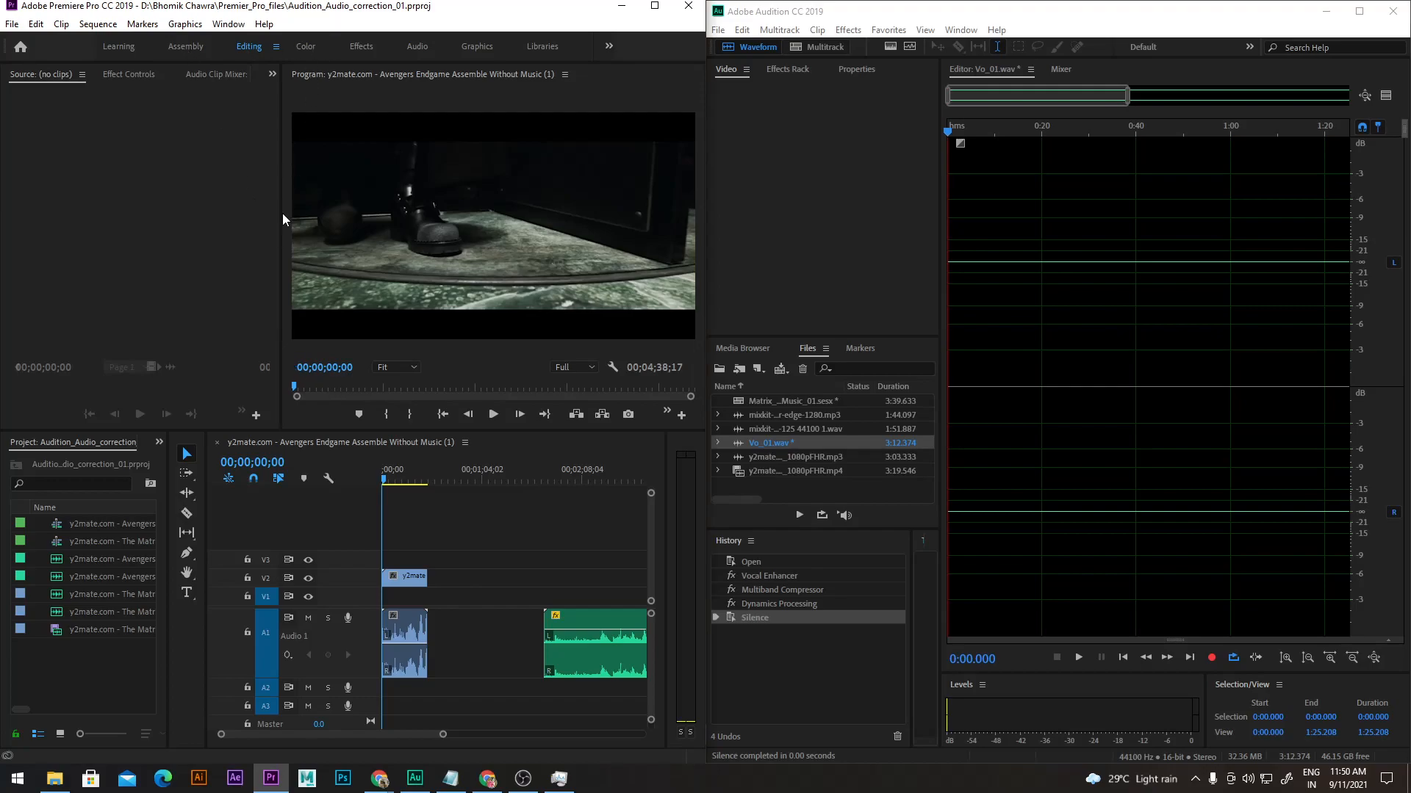
Step: Load the Matrix Lobby Shootout mp4 into Premiere Pro's Source Monitor and widen that monitor to show the picture
drag(278, 214, 45, 216)
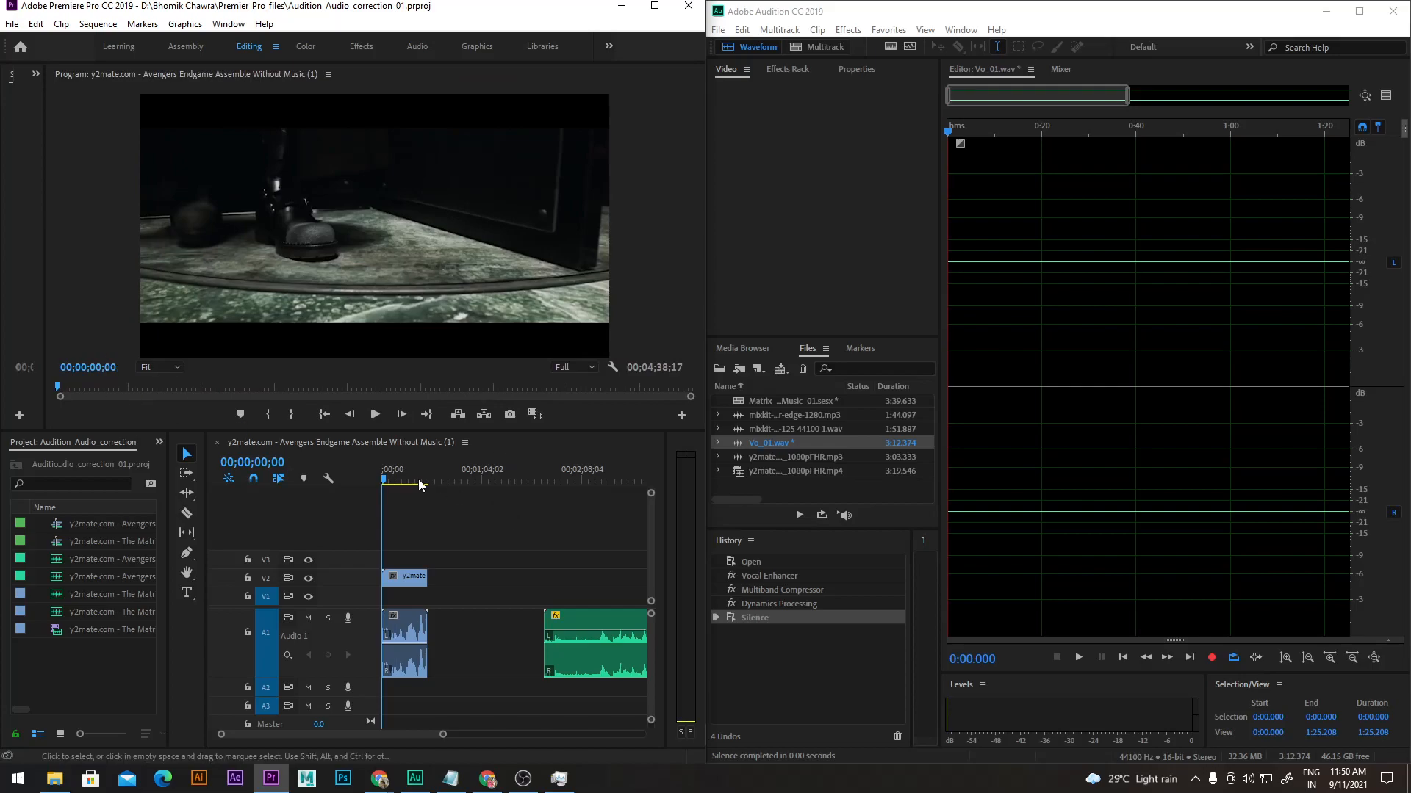
click(391, 482)
mouse_move(391, 483)
mouse_down()
mouse_move(418, 487)
mouse_move(376, 483)
mouse_up()
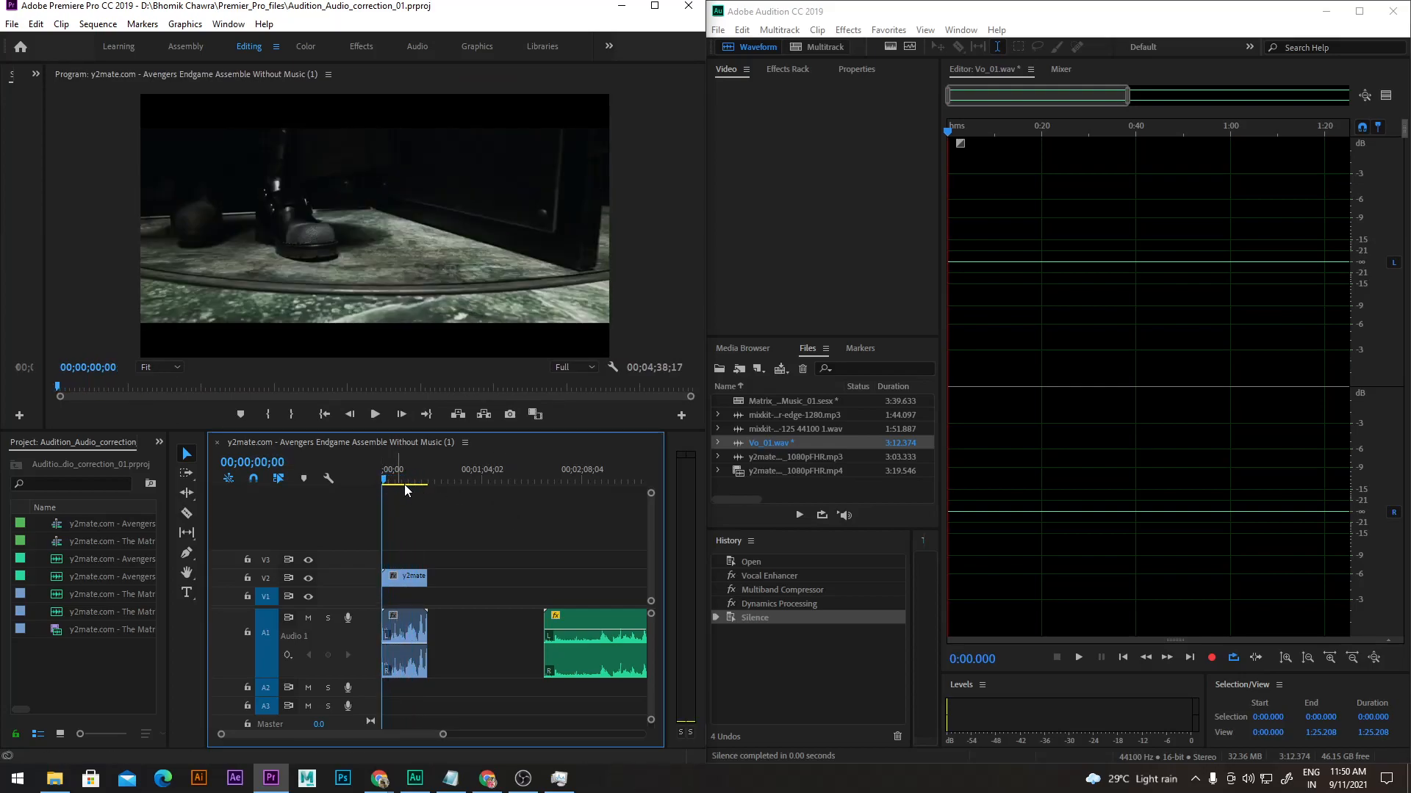
click(84, 610)
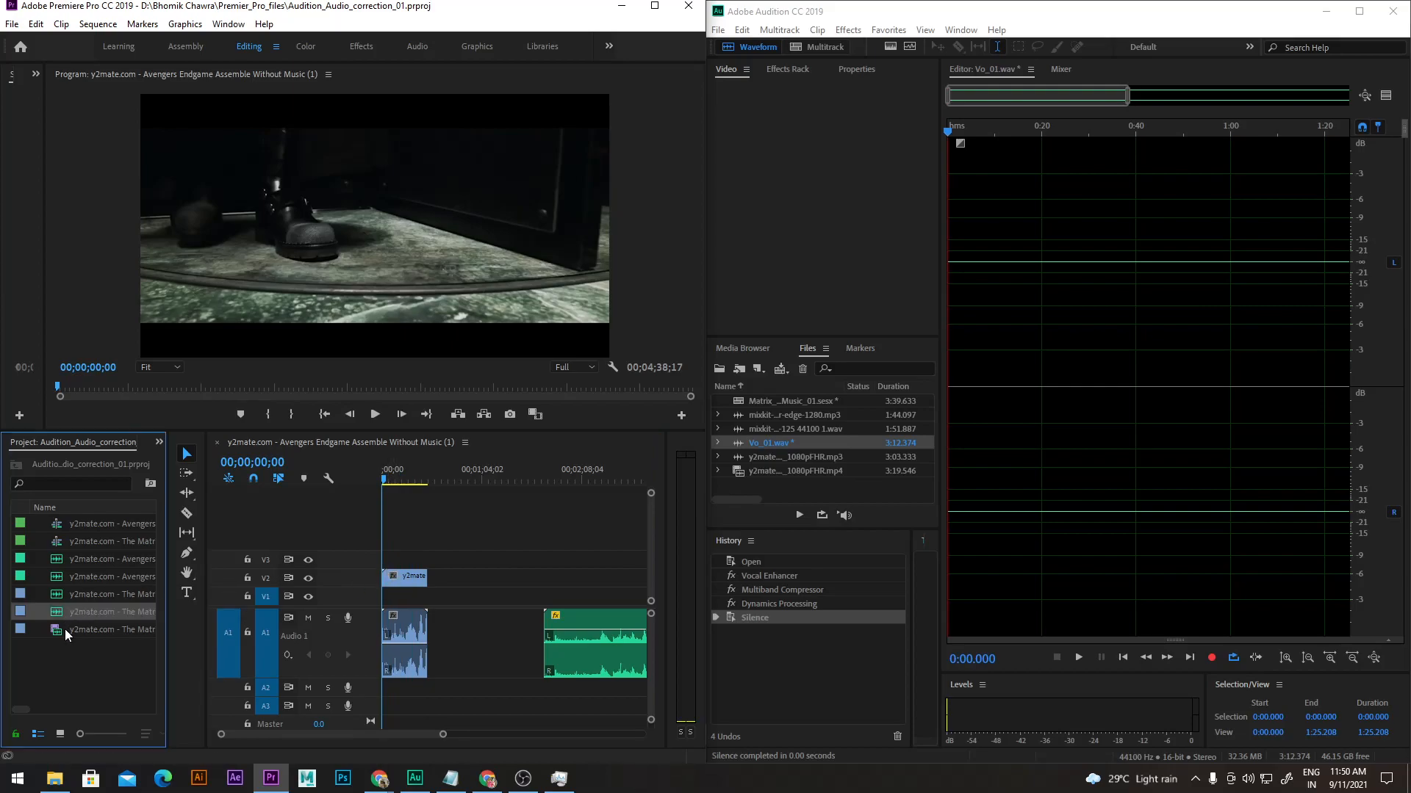
double_click(60, 628)
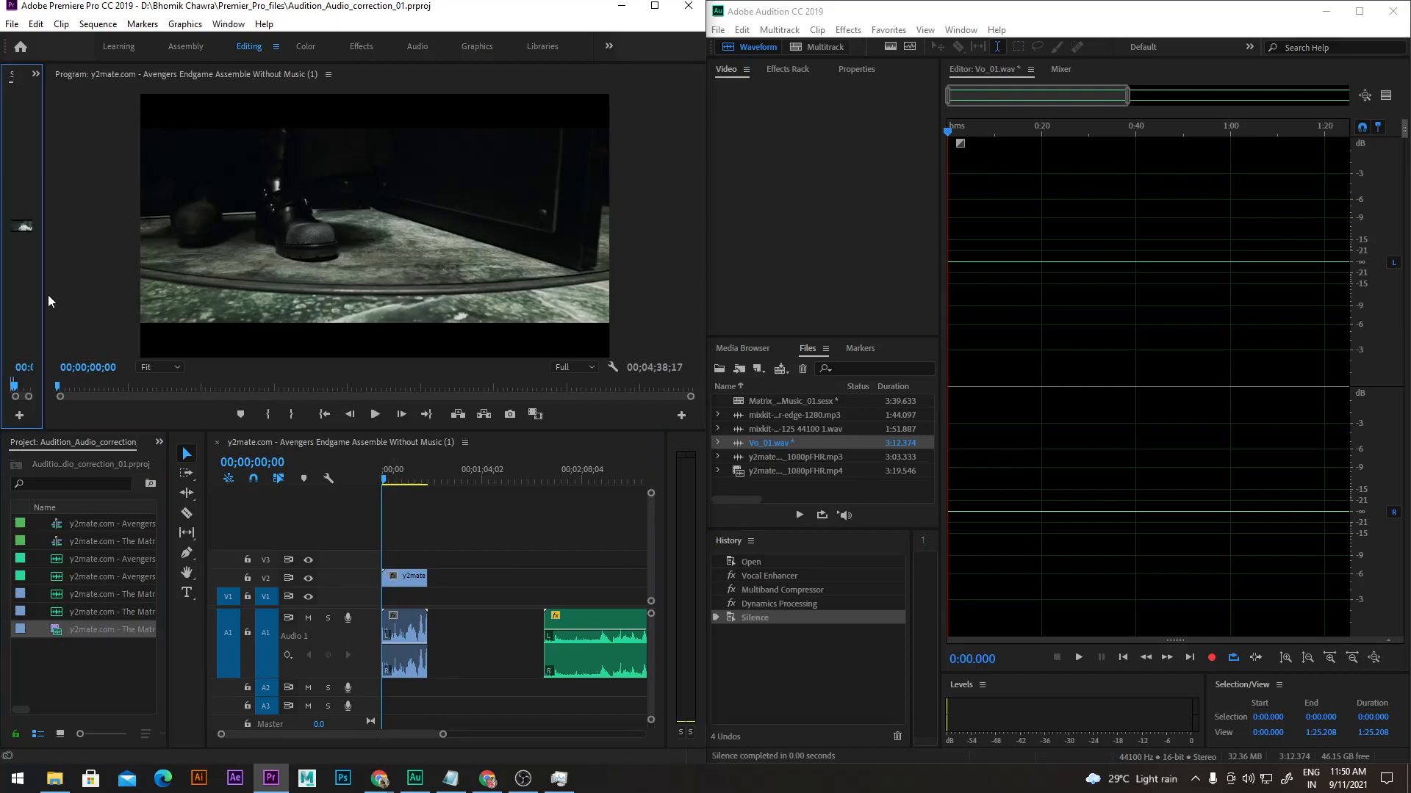
drag(43, 302, 653, 311)
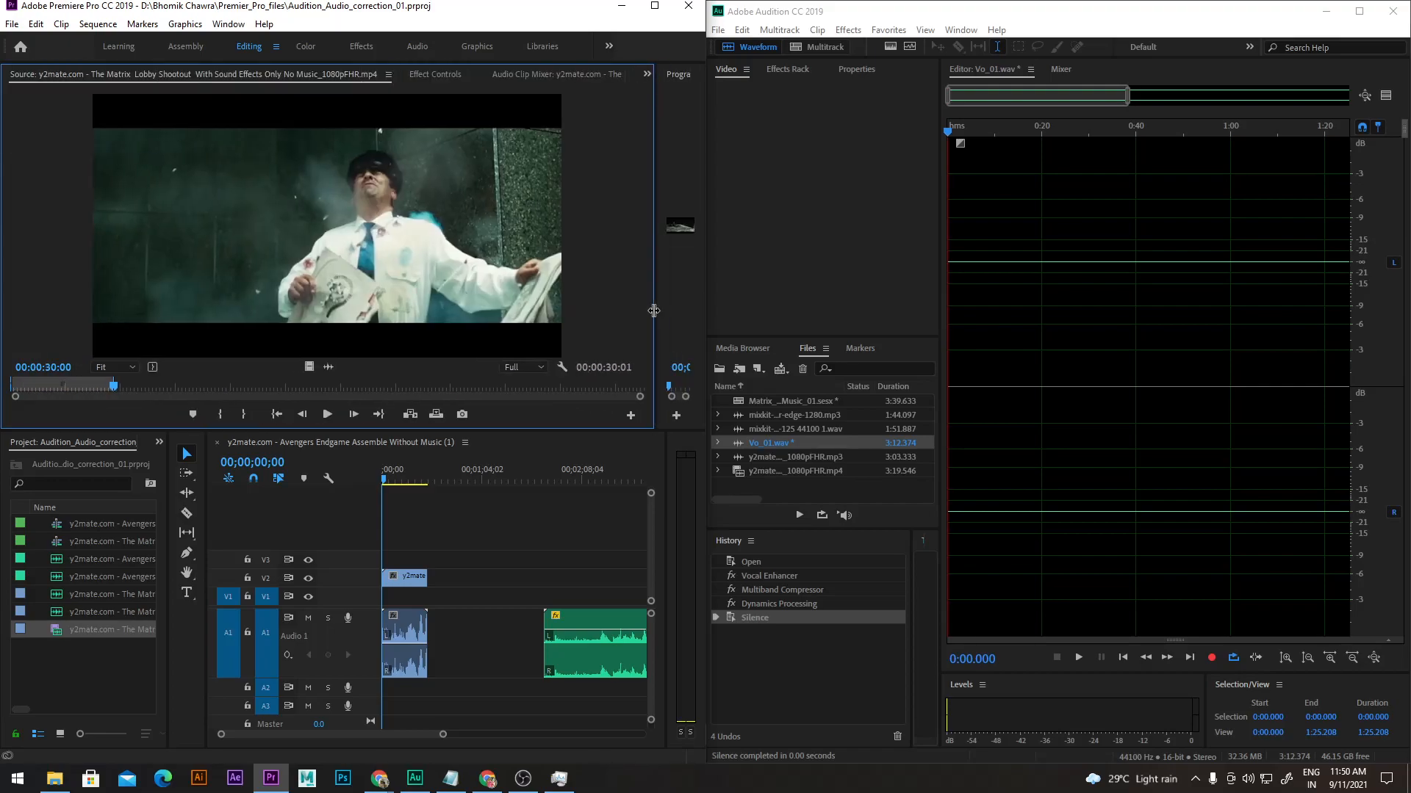
Step: Snap the Premiere Pro window back beside Audition and widen the Audition window slightly
drag(353, 6, 101, 50)
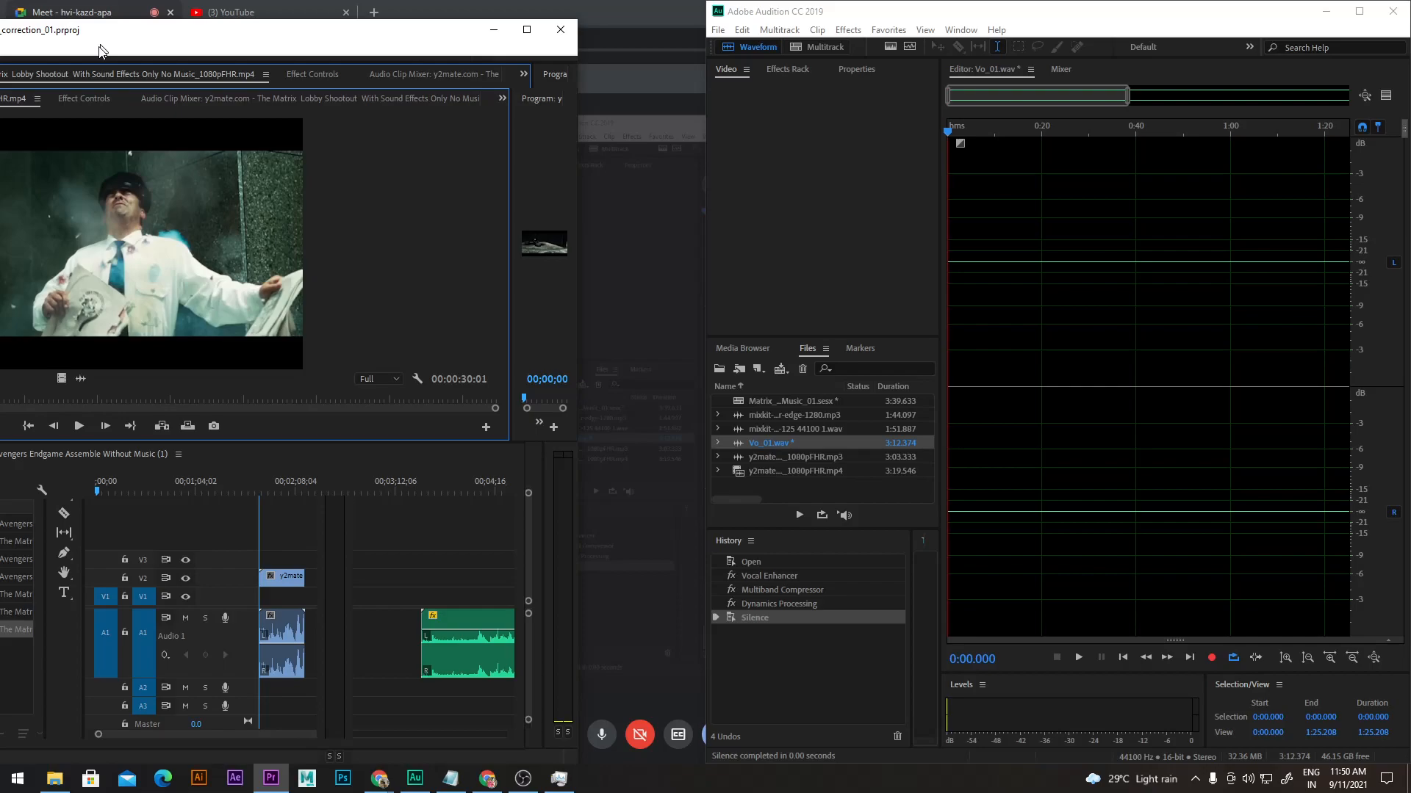
drag(100, 50, 2, 52)
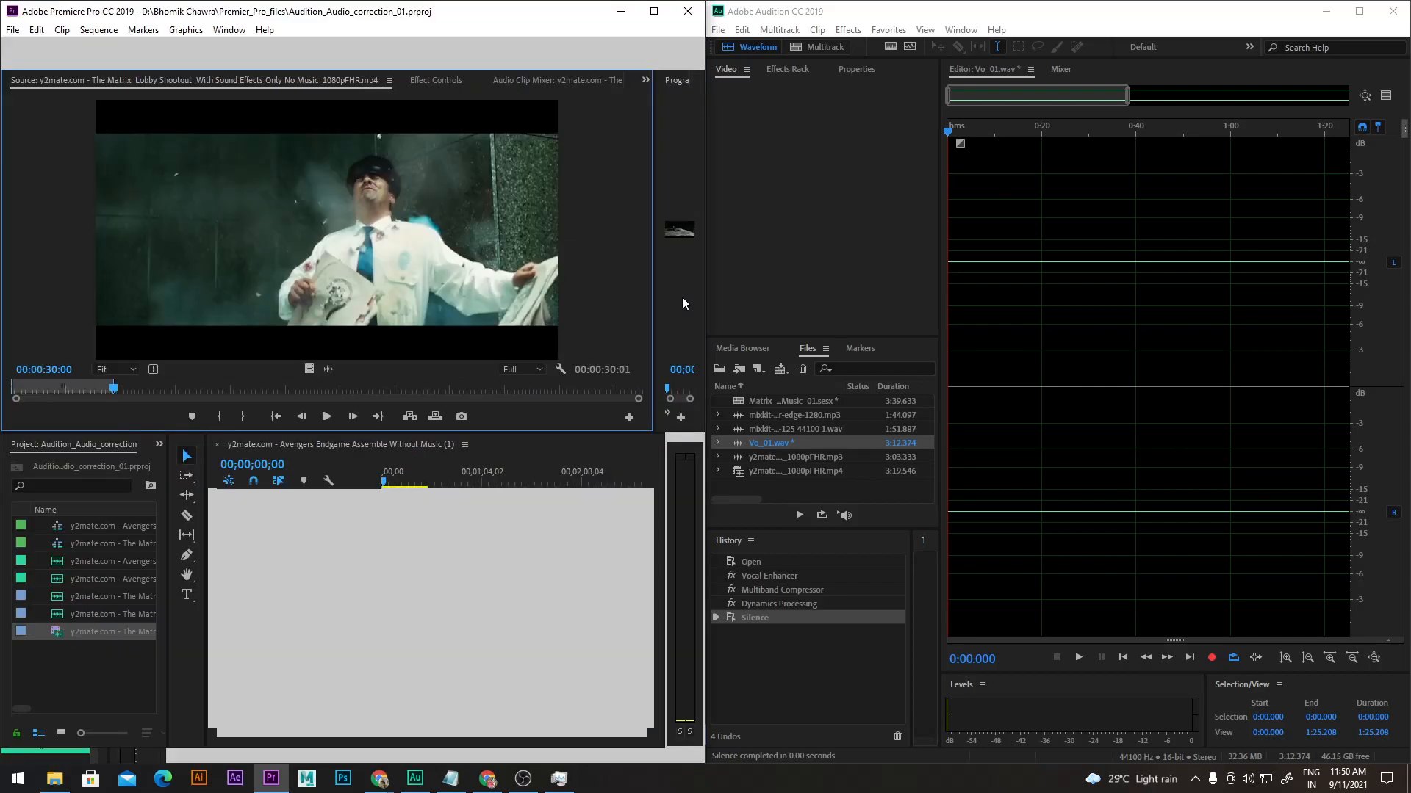
click(785, 13)
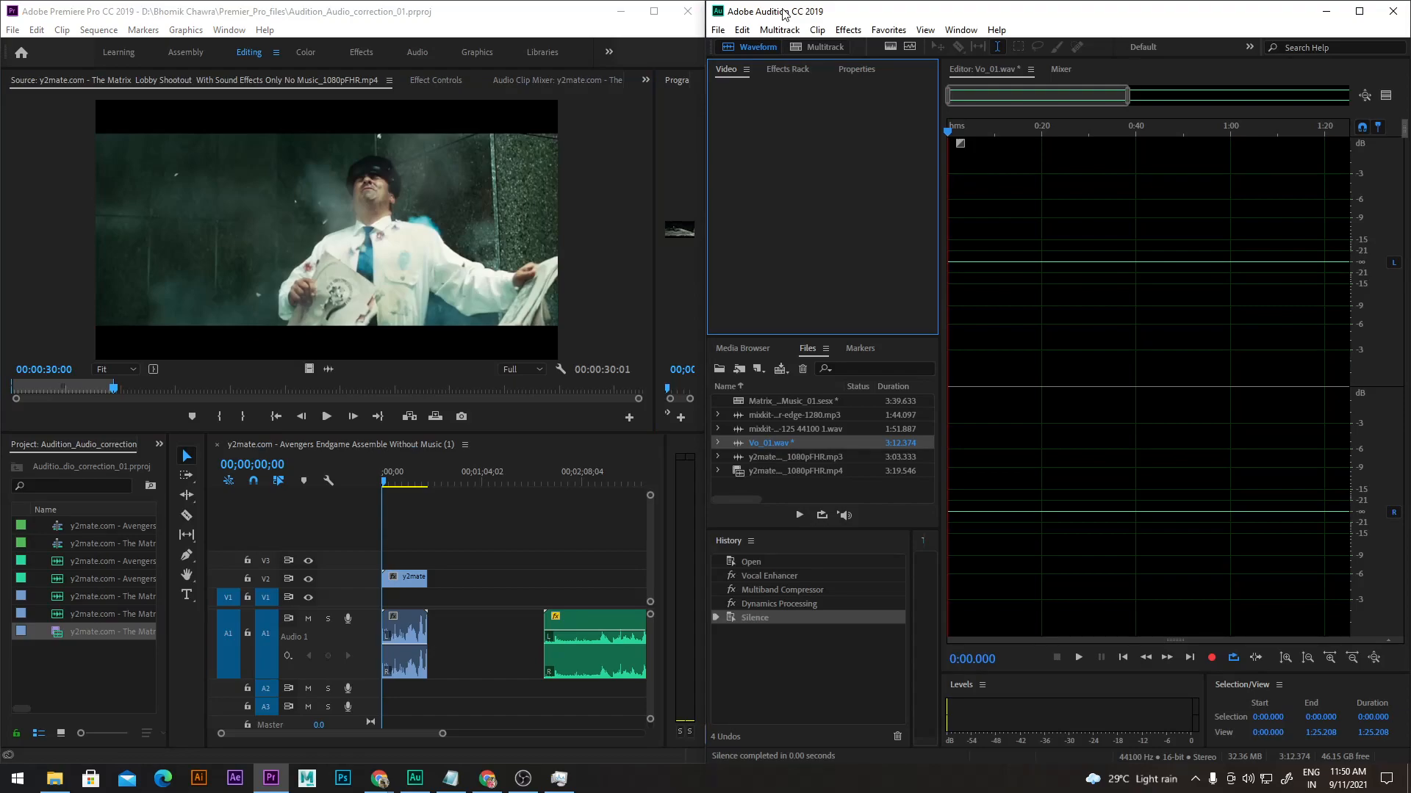
drag(706, 22, 689, 26)
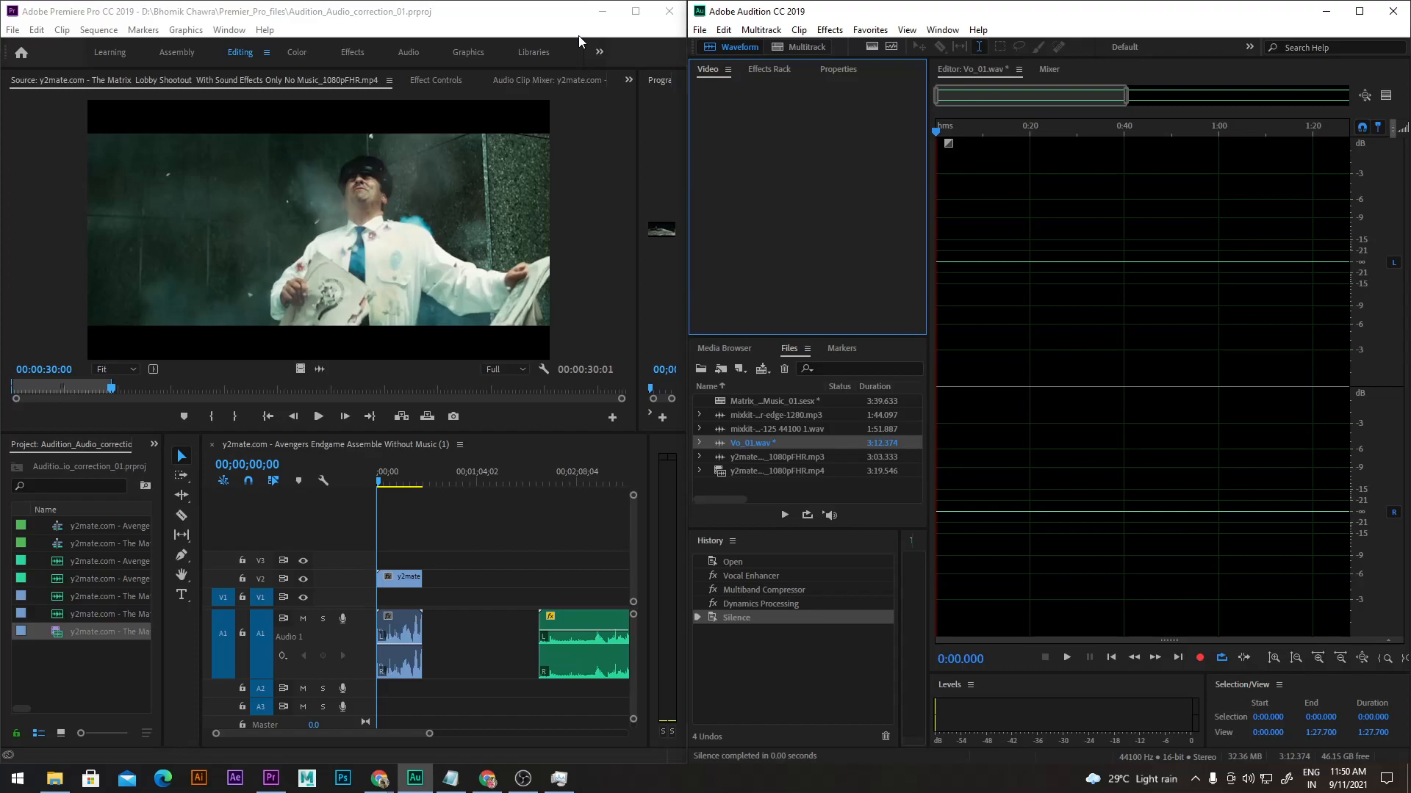
Step: In Premiere Pro, clear the Matrix clip's in and out points, preview it and place its video only on track V3 at the sequence start
click(137, 351)
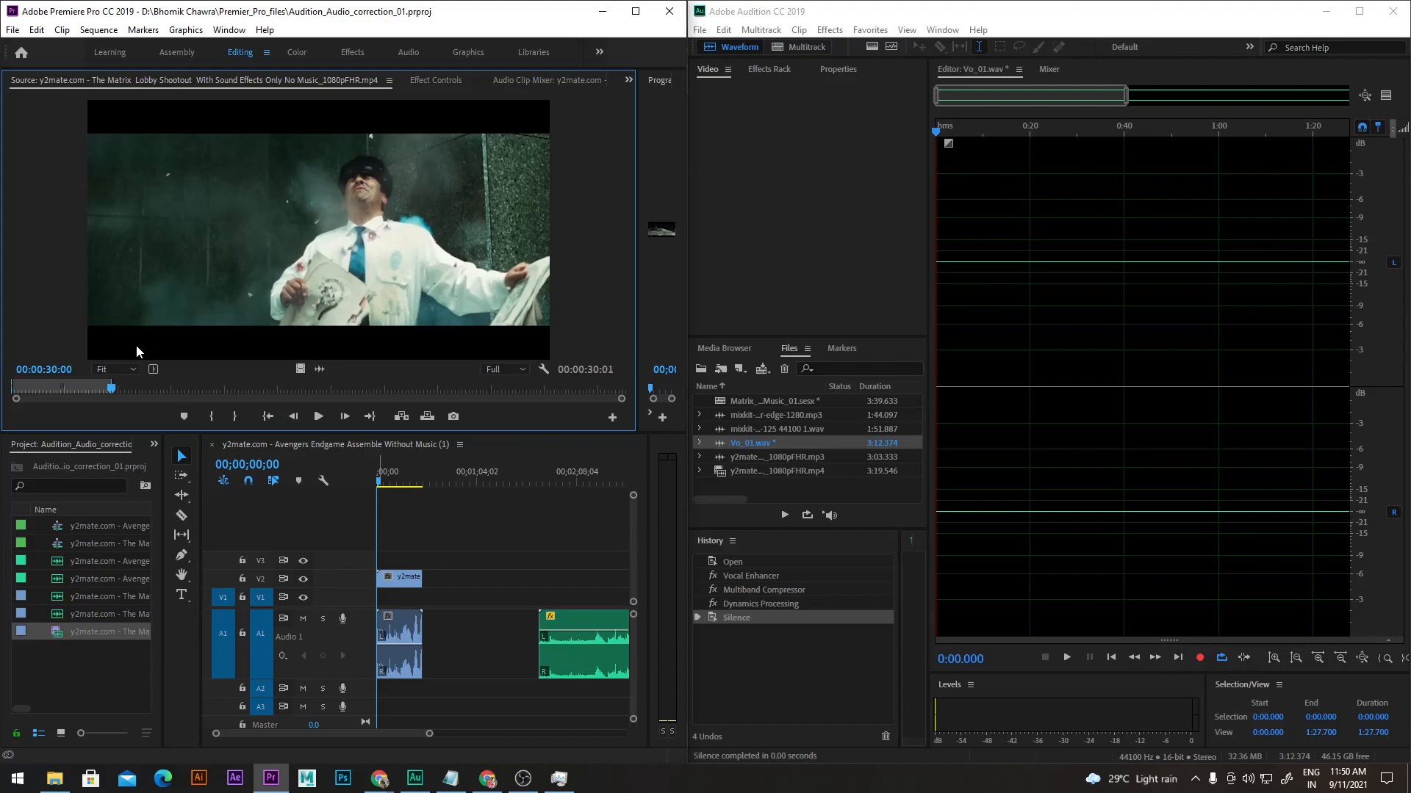
key(ctrl+shift+x)
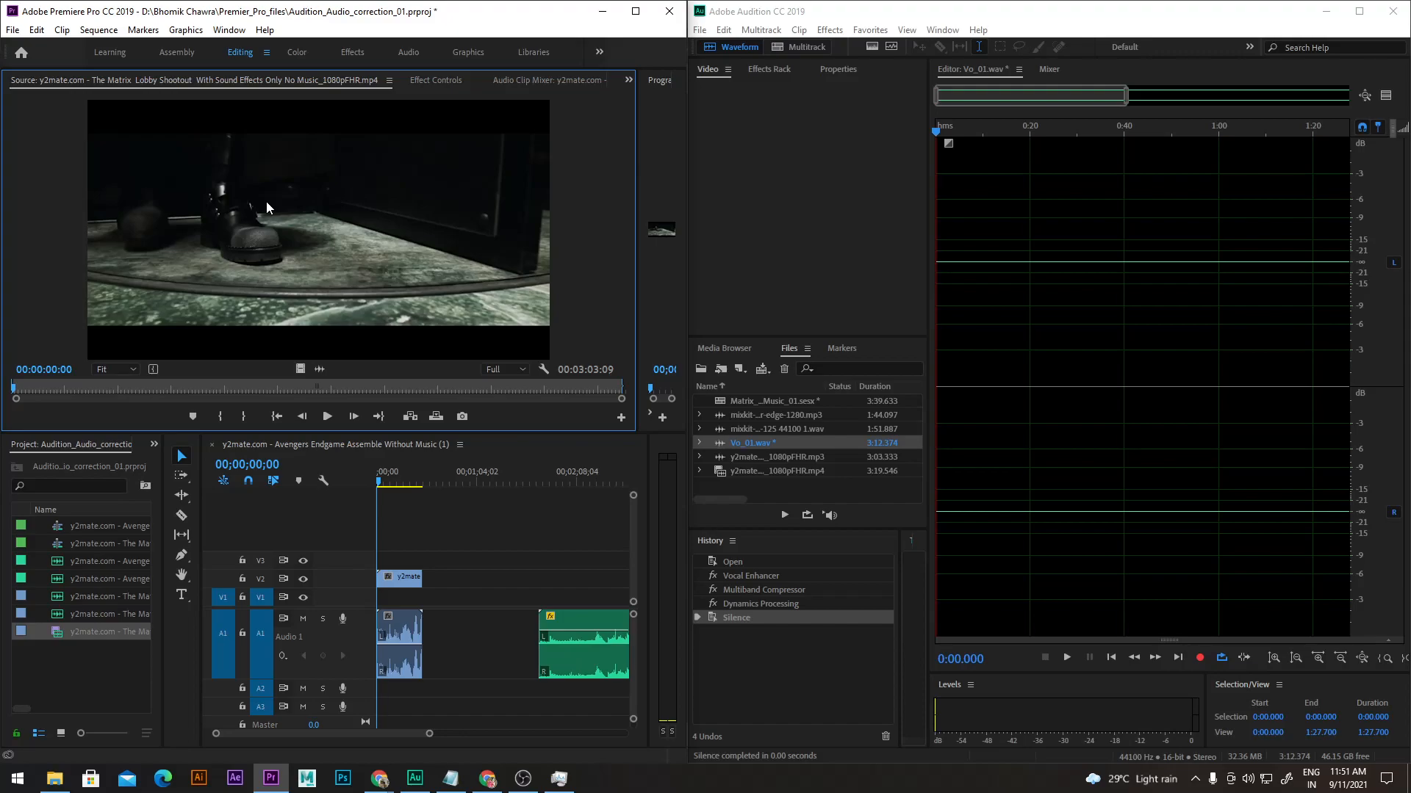
click(327, 416)
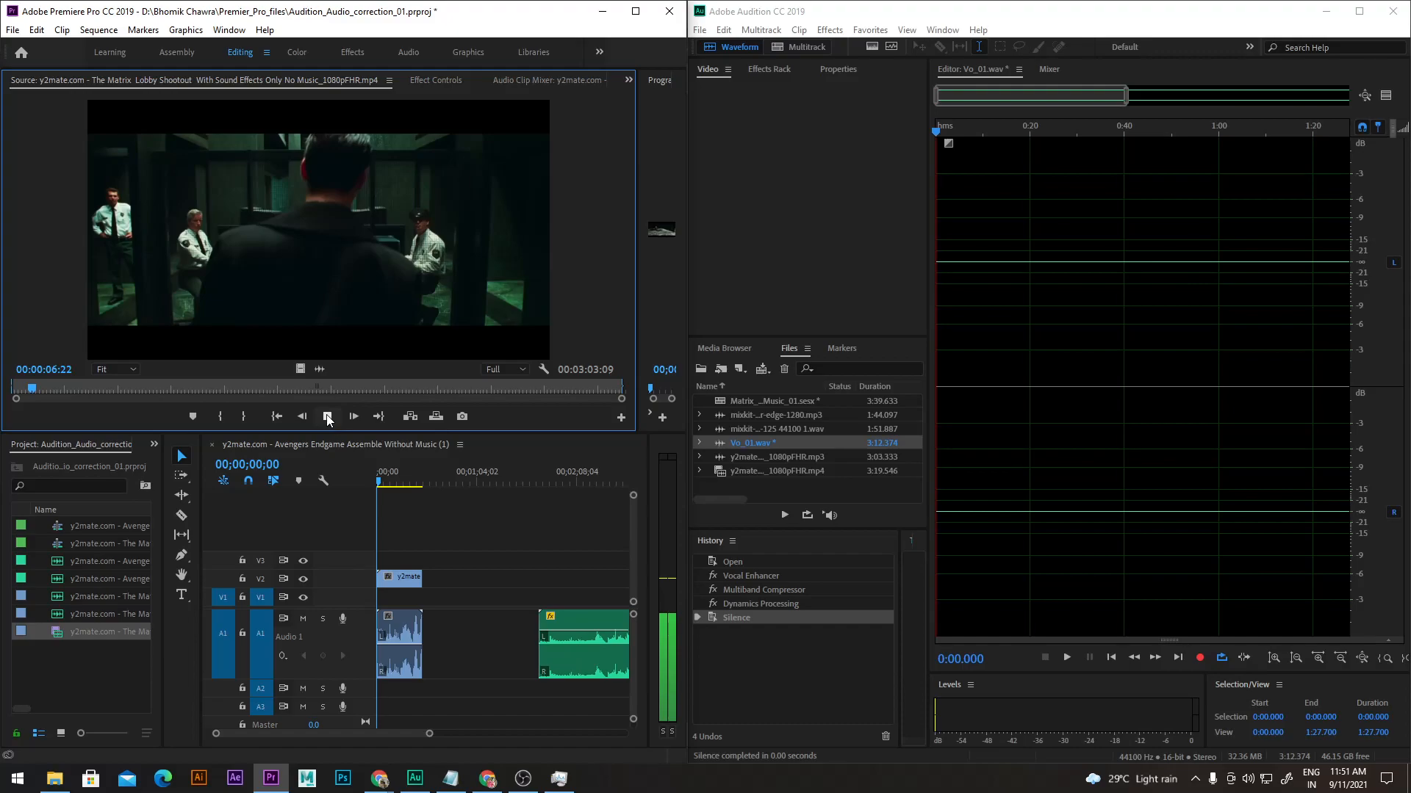
click(327, 419)
drag(299, 369, 379, 564)
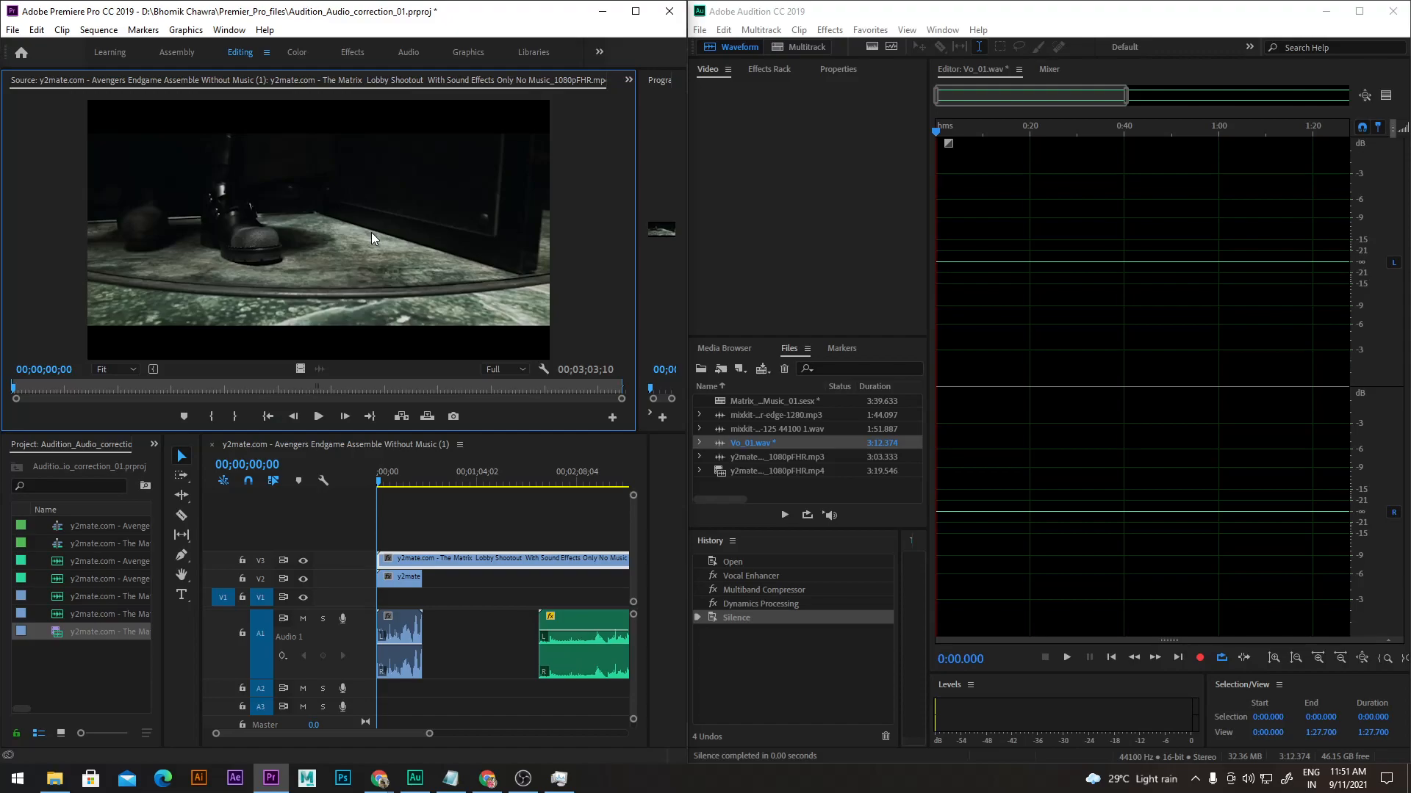
Step: Record a new voice-over into Vo_01.wav in Audition while the Matrix clip plays in Premiere Pro's Source Monitor, and stop recording
click(1020, 37)
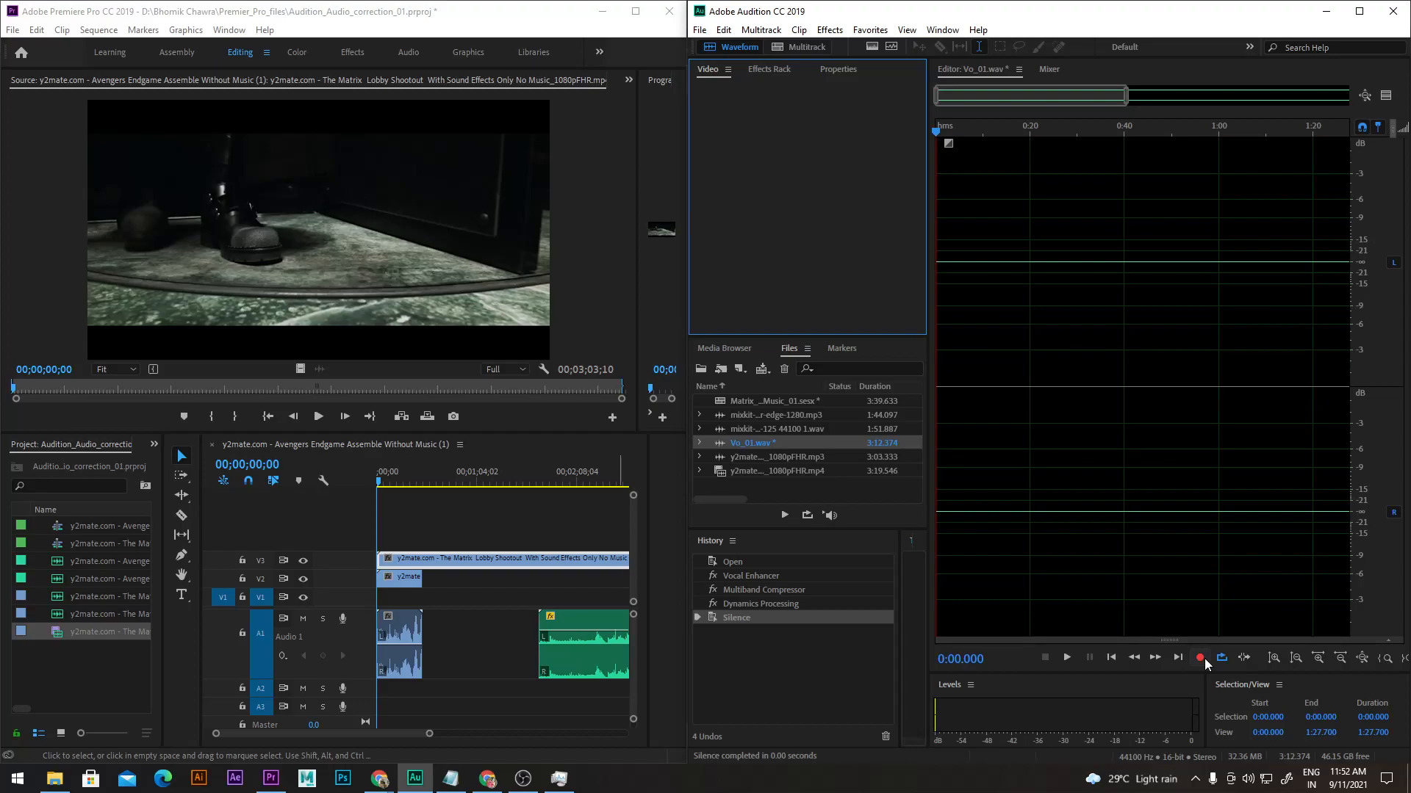
click(1200, 658)
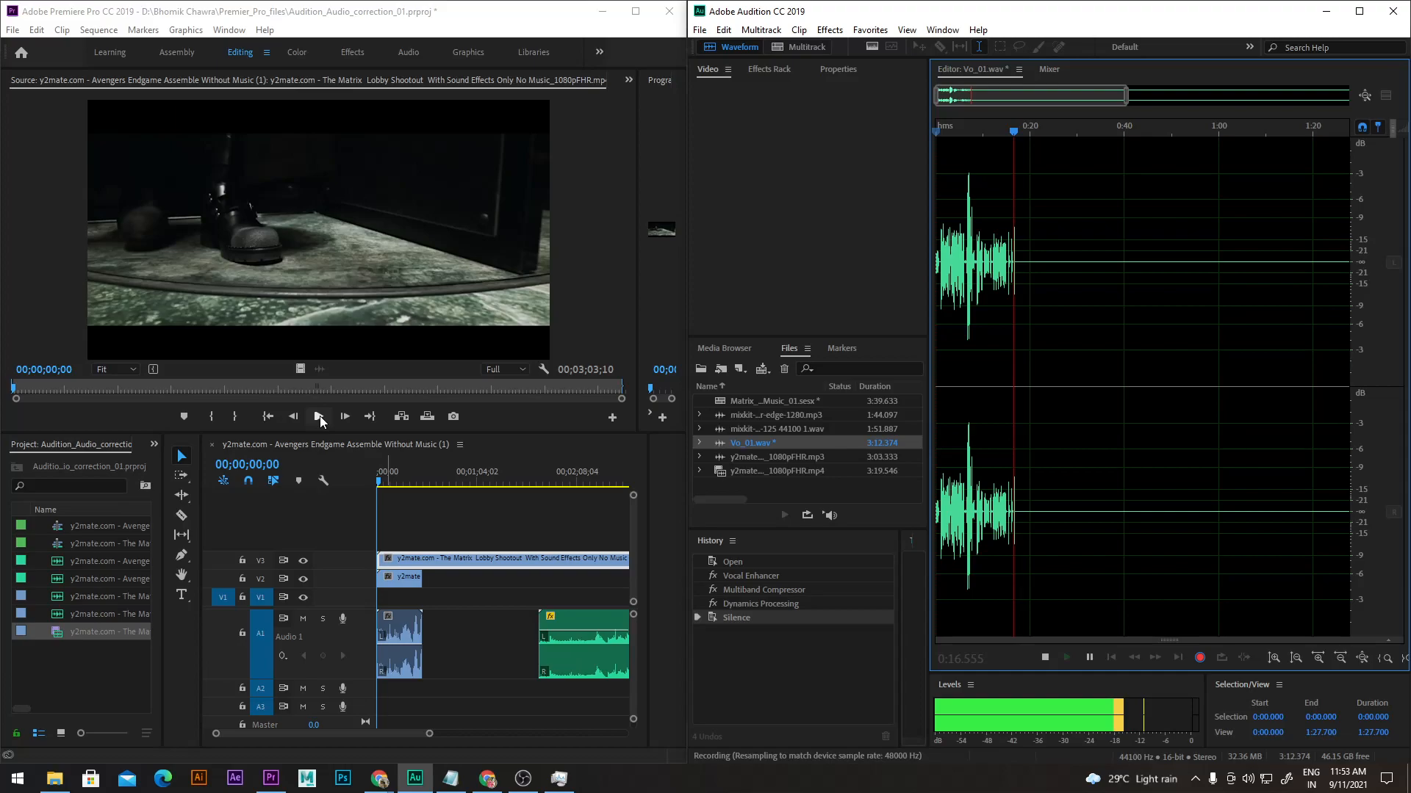
click(319, 416)
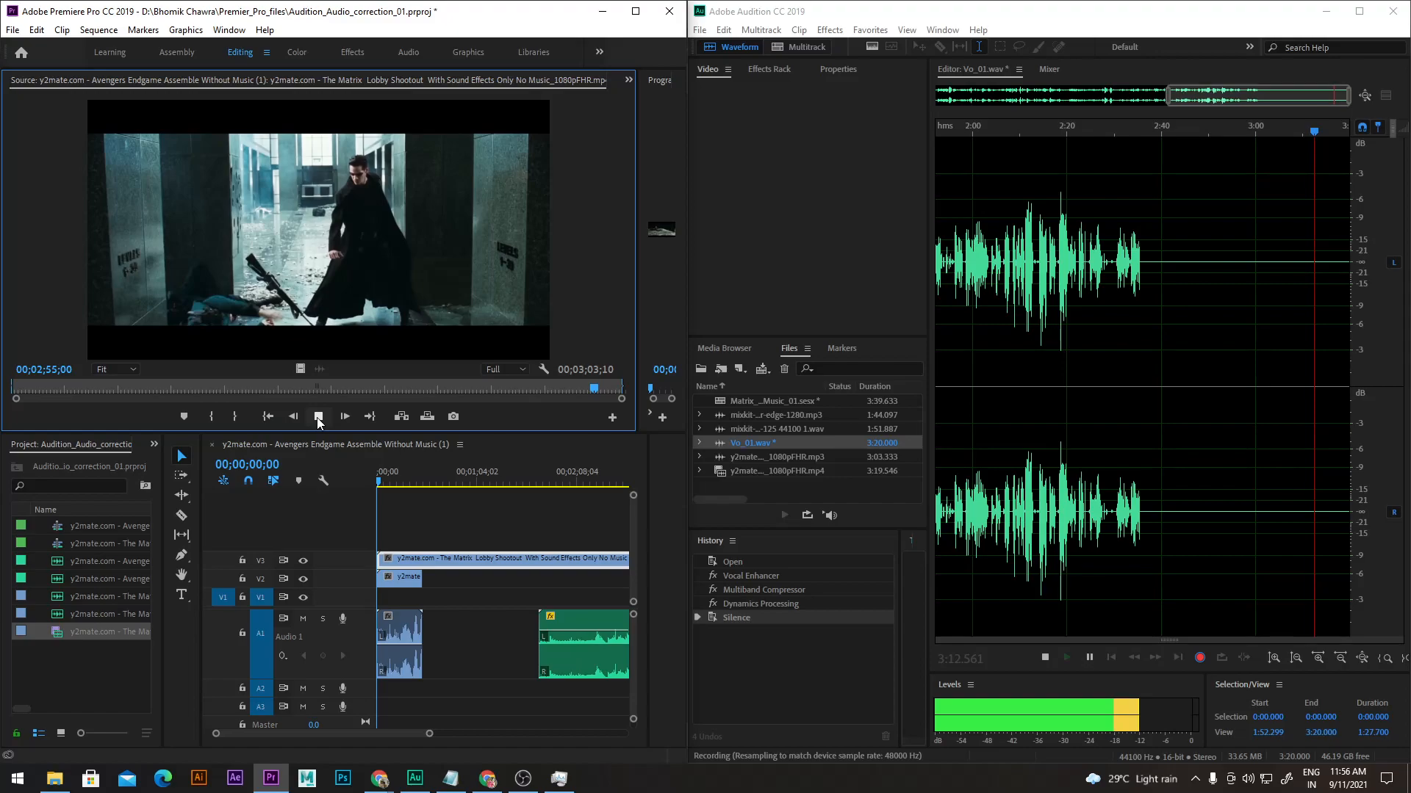
click(1215, 519)
key(space)
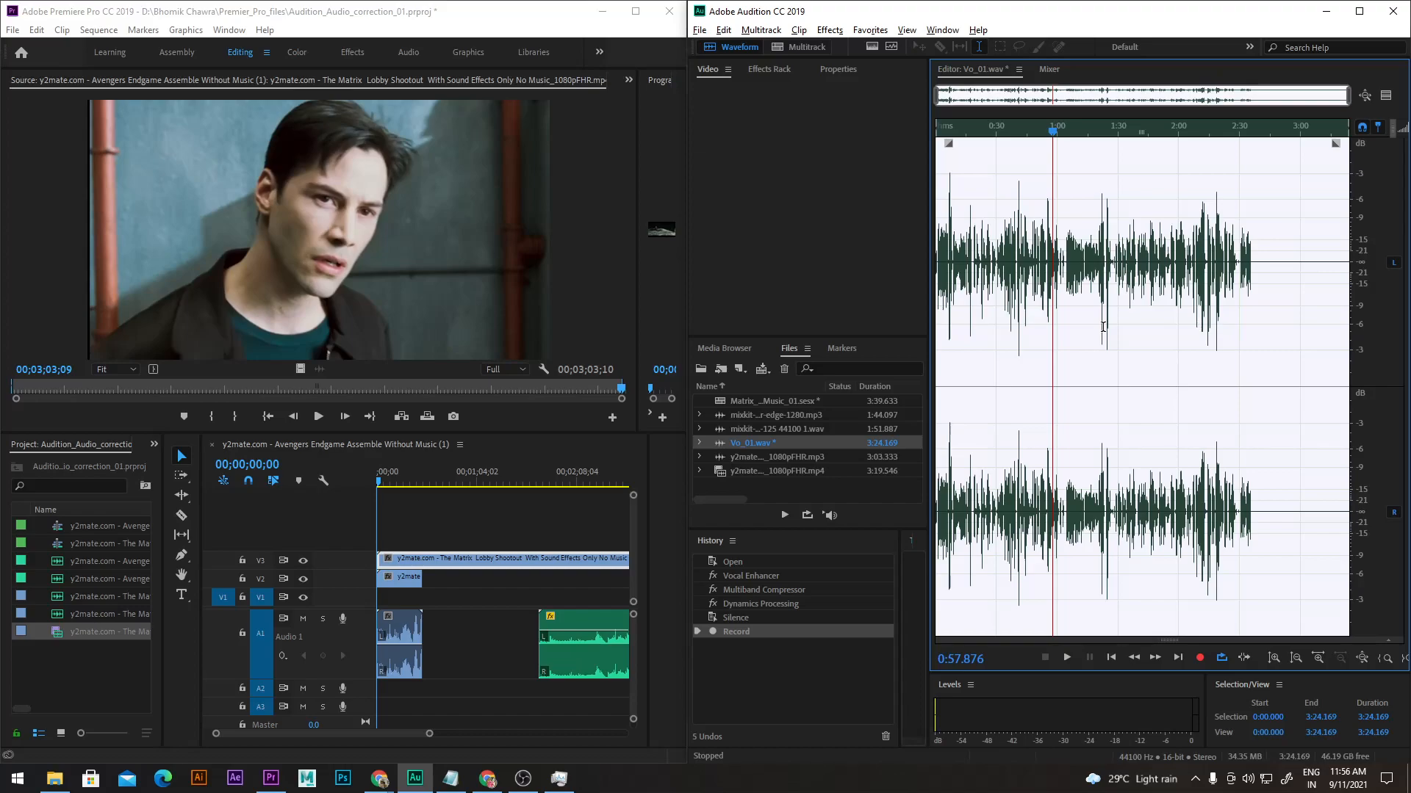
Step: Clear the selection in Vo_01.wav, play back part of the recording and maximize the Audition window
click(1230, 155)
key(space)
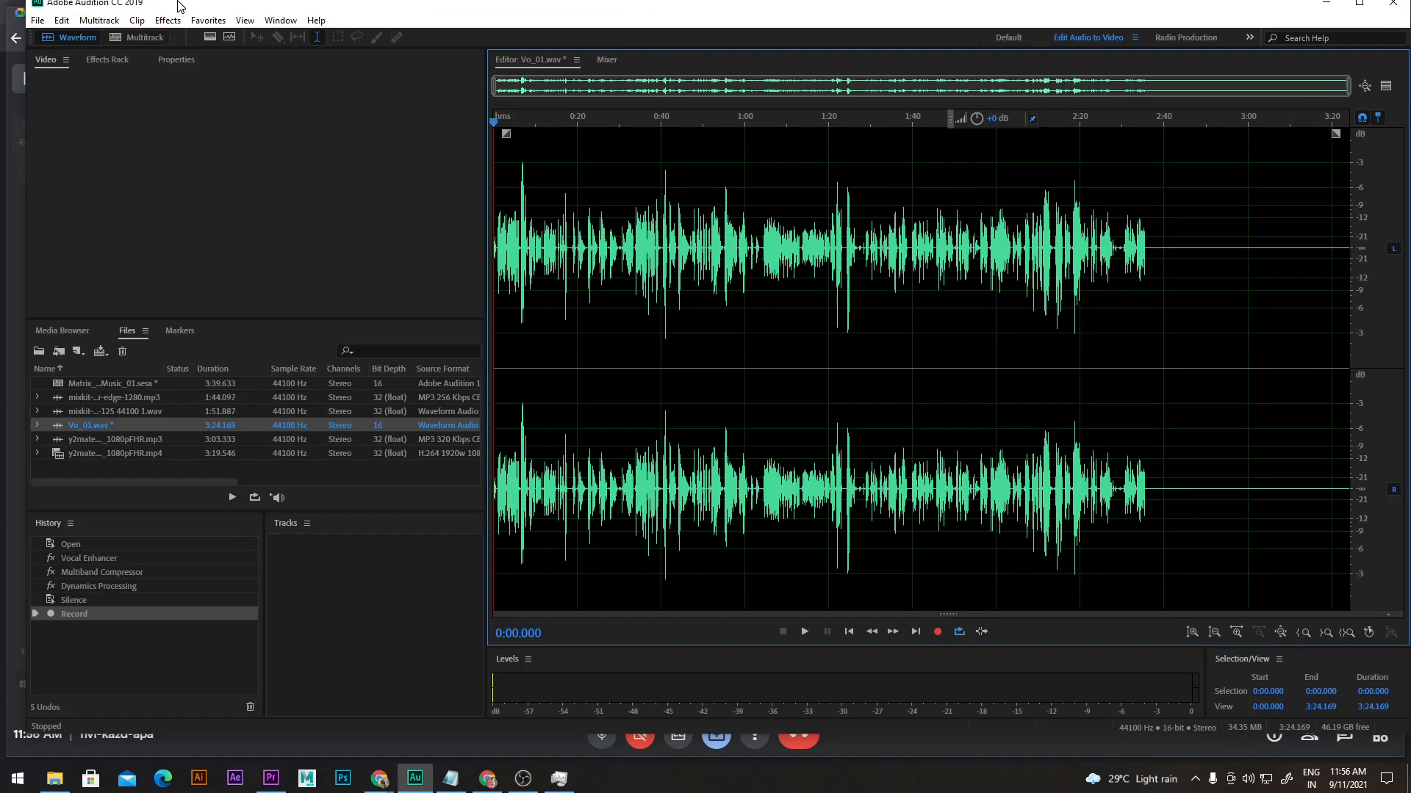
double_click(178, 6)
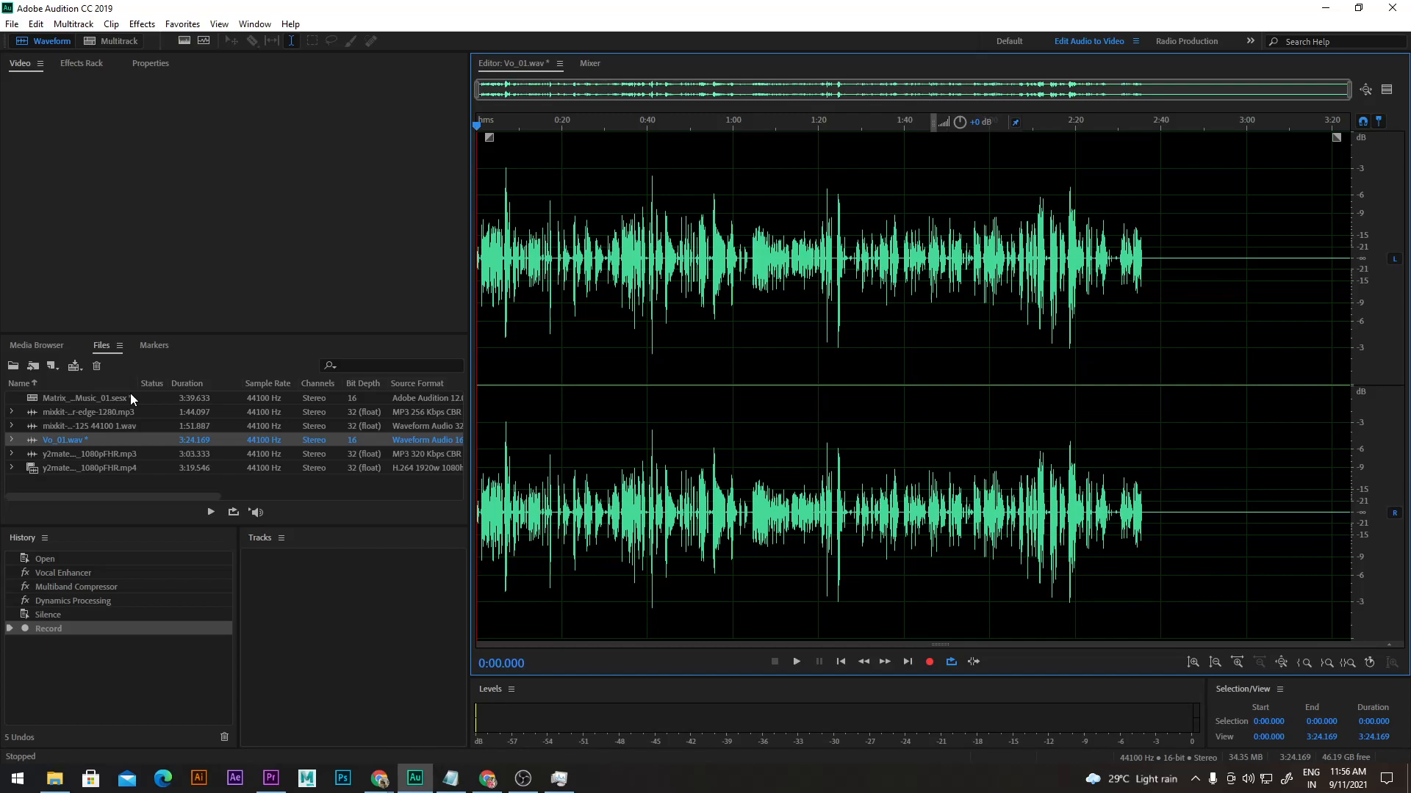
Step: Open the Matrix_BGM_Music_01.sesx multitrack session and play the voice-over on Track 4 against the video from the start
double_click(111, 398)
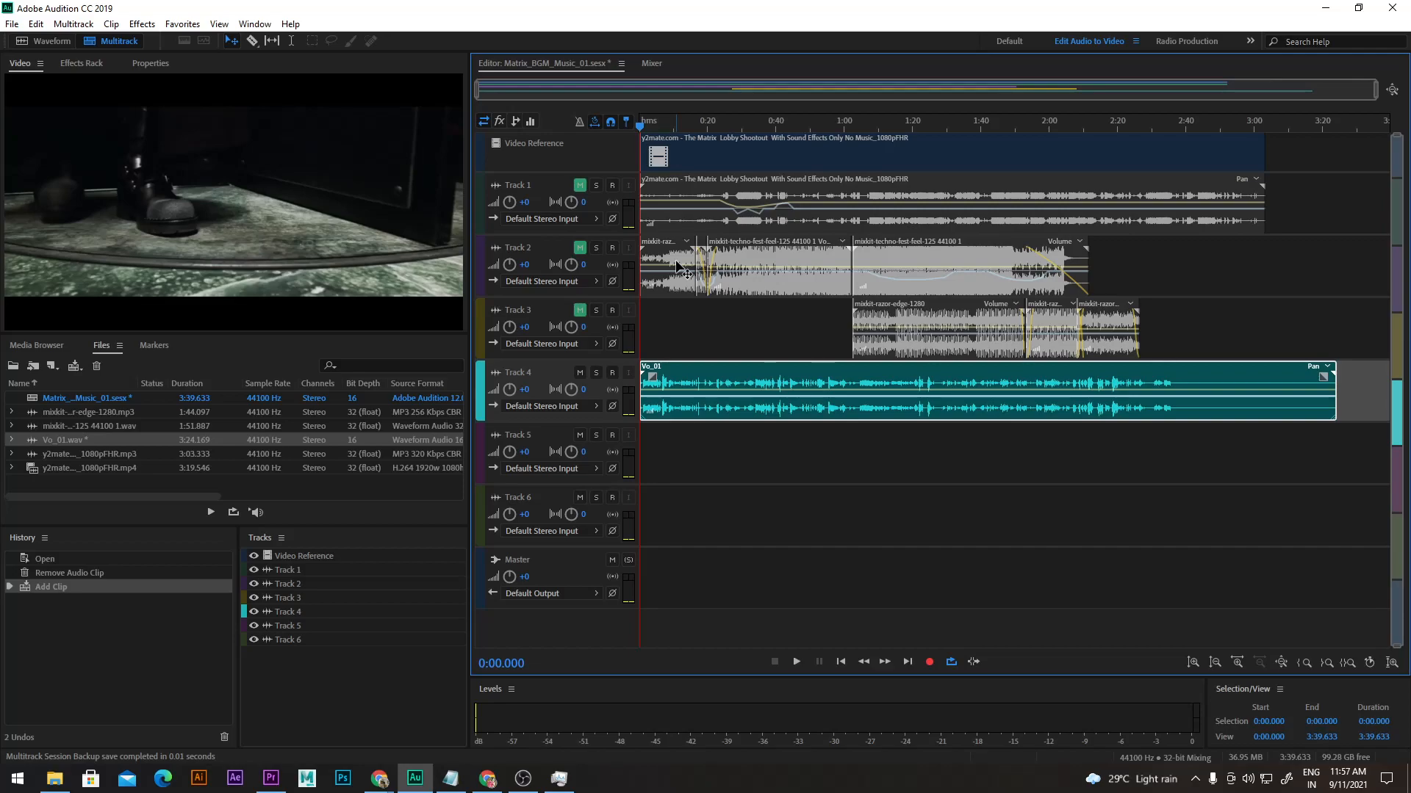
key(space)
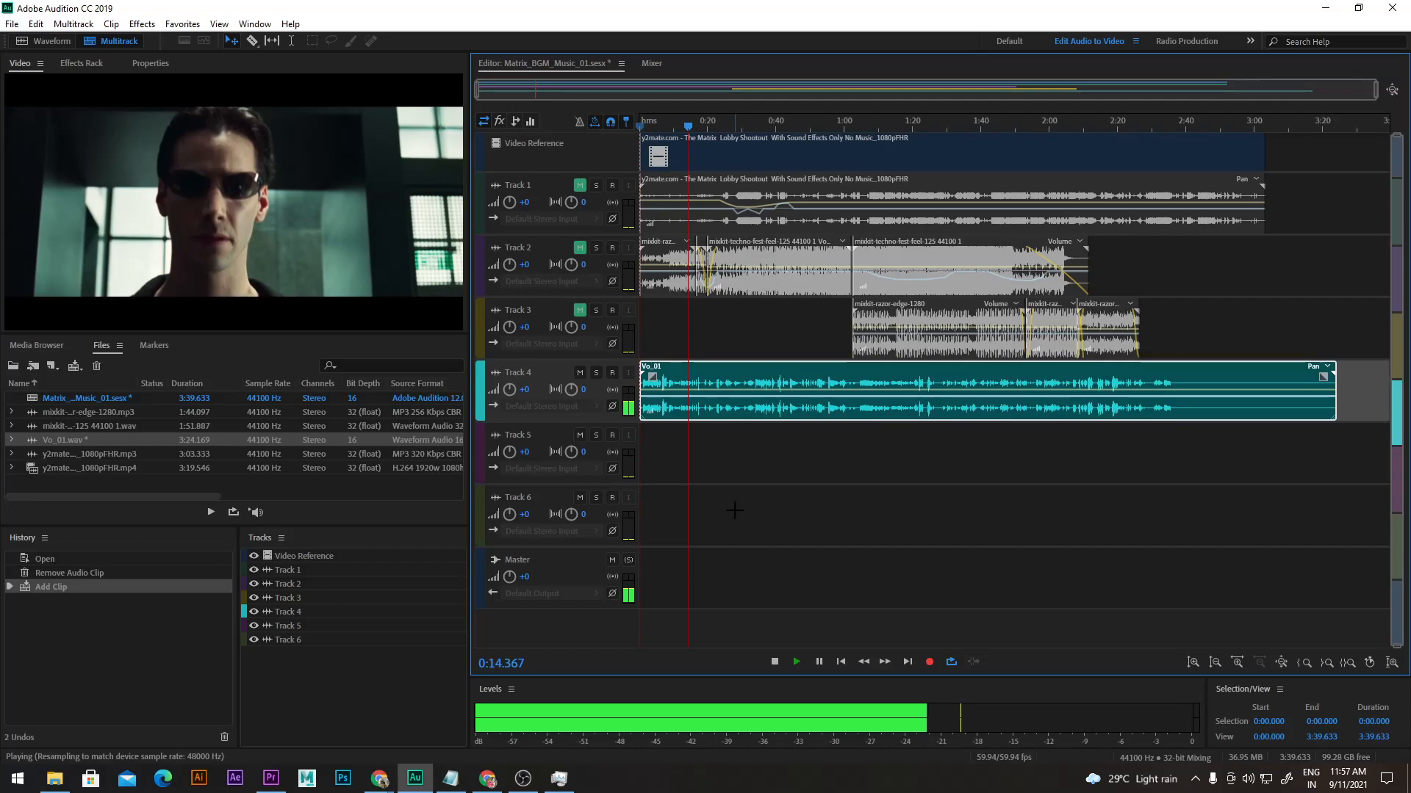
key(space)
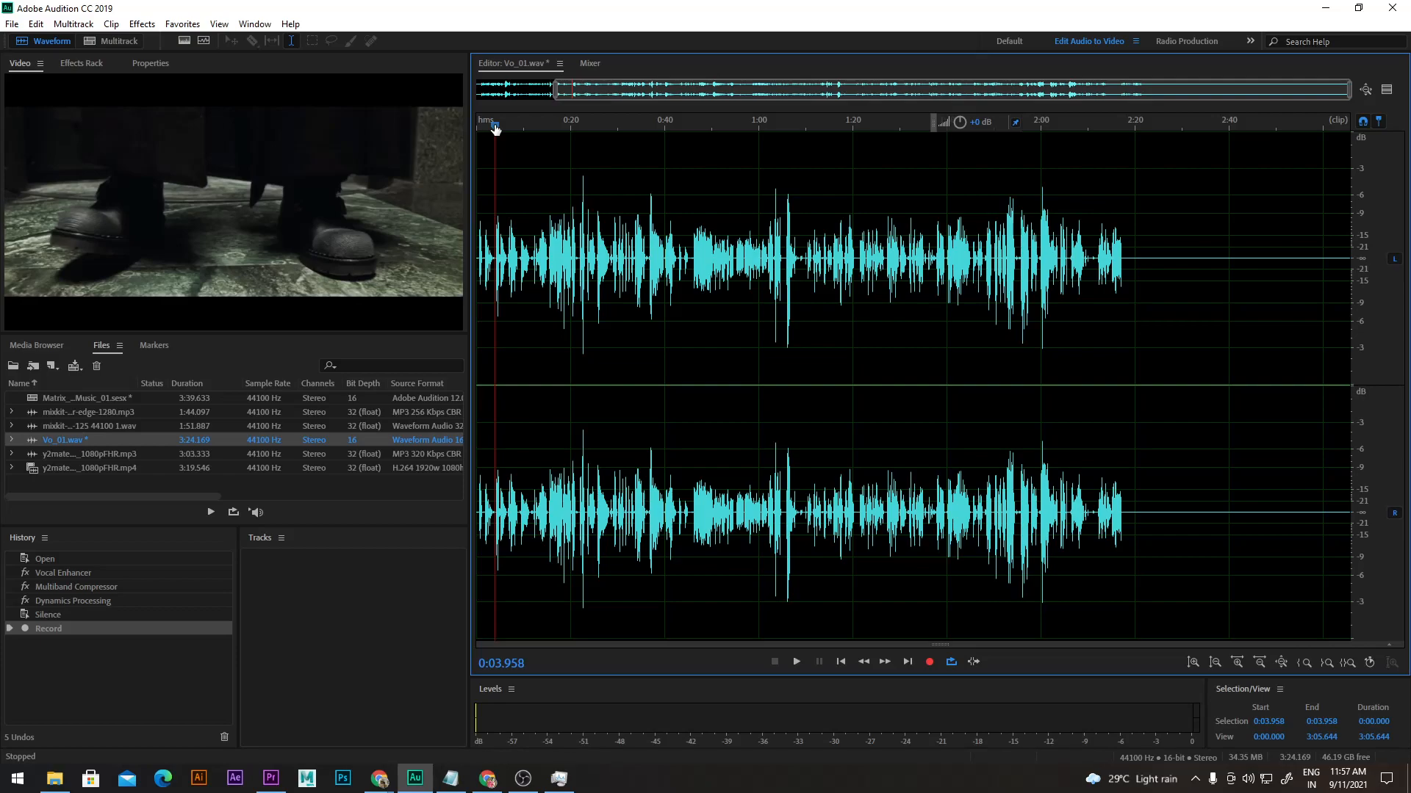
Step: Try to delete the opening 18.466 seconds of Vo_01.wav and play the file from its new beginning
drag(496, 129, 415, 160)
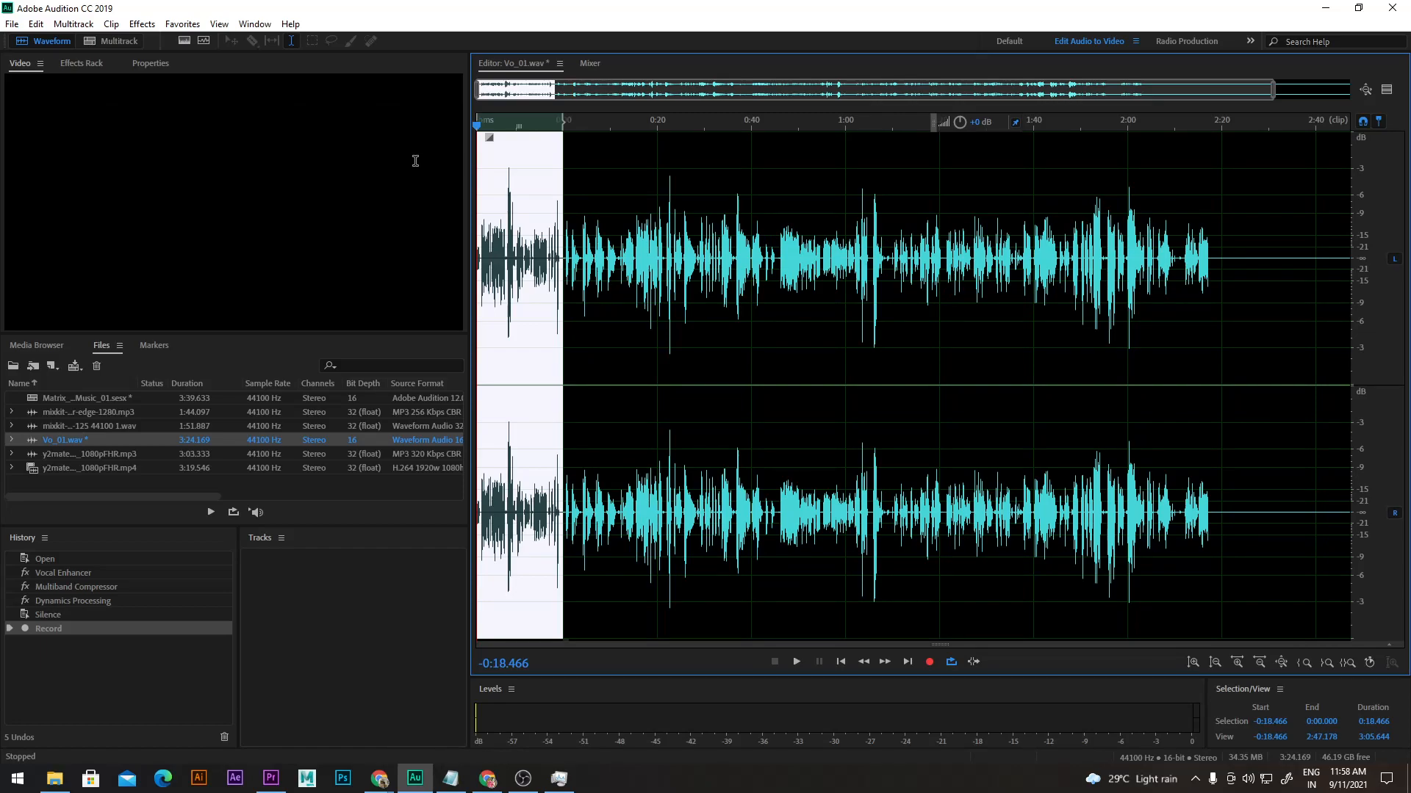
key(Delete)
click(482, 128)
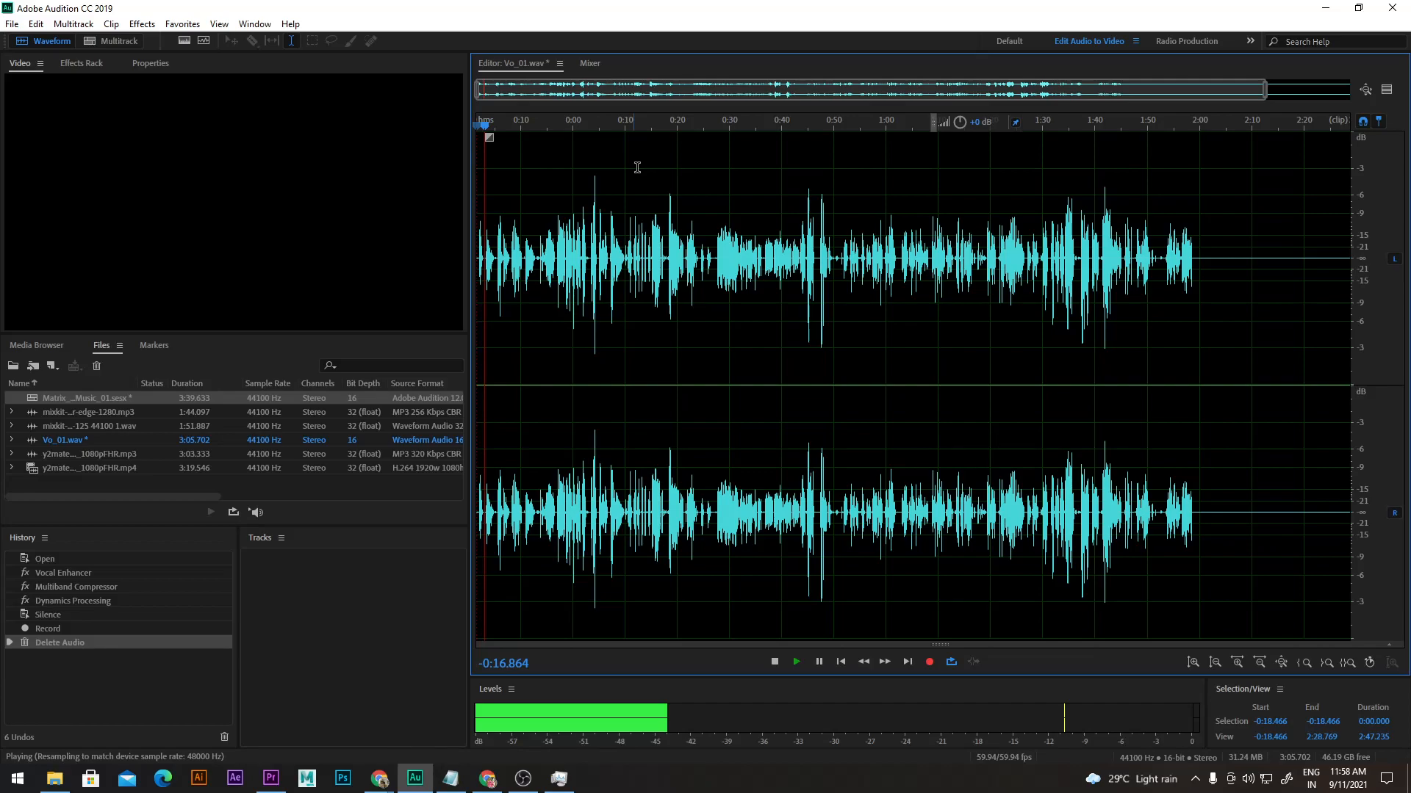
Step: Undo the deletion, silence the opening 18.466 seconds of Vo_01.wav instead and play it back from just before 0:00
key(ctrl+z)
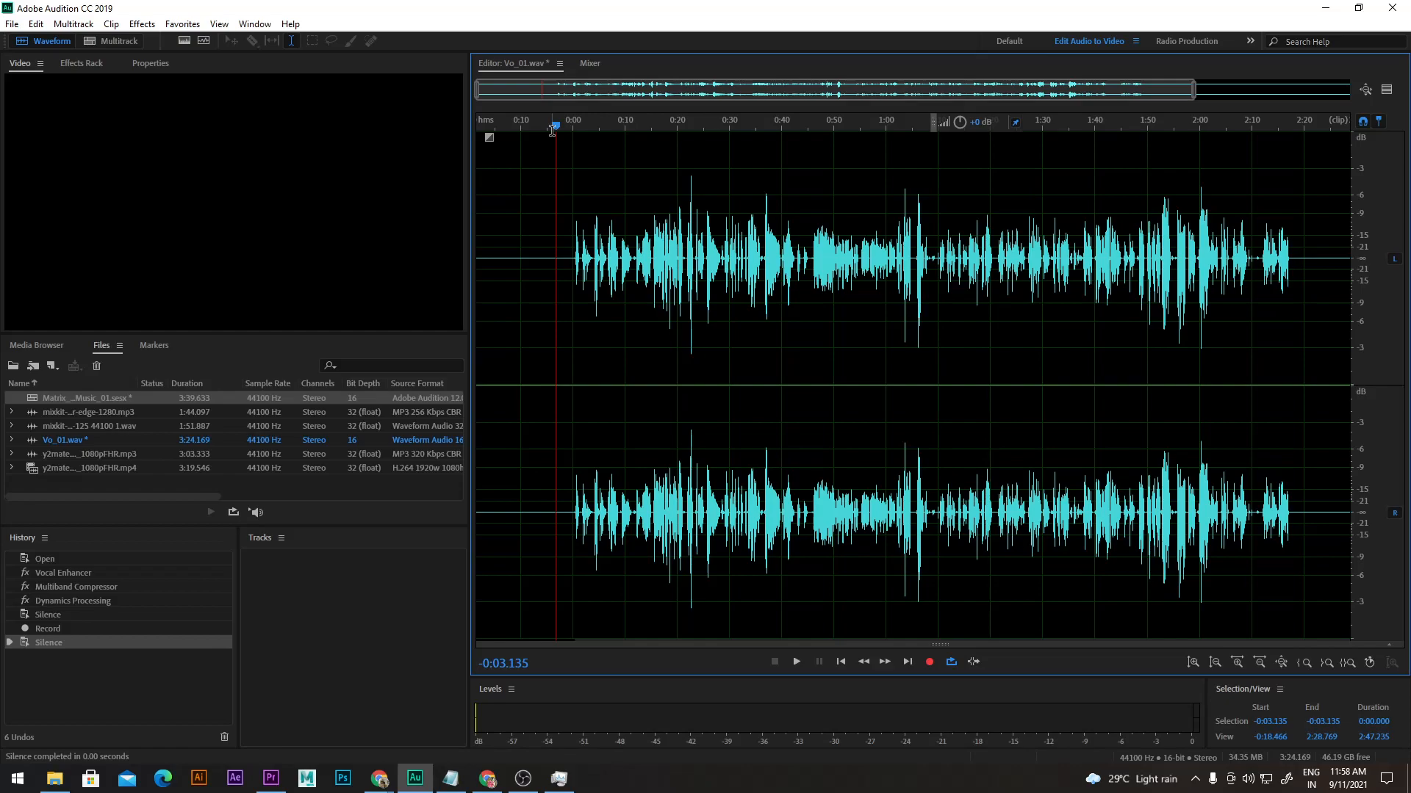
key(space)
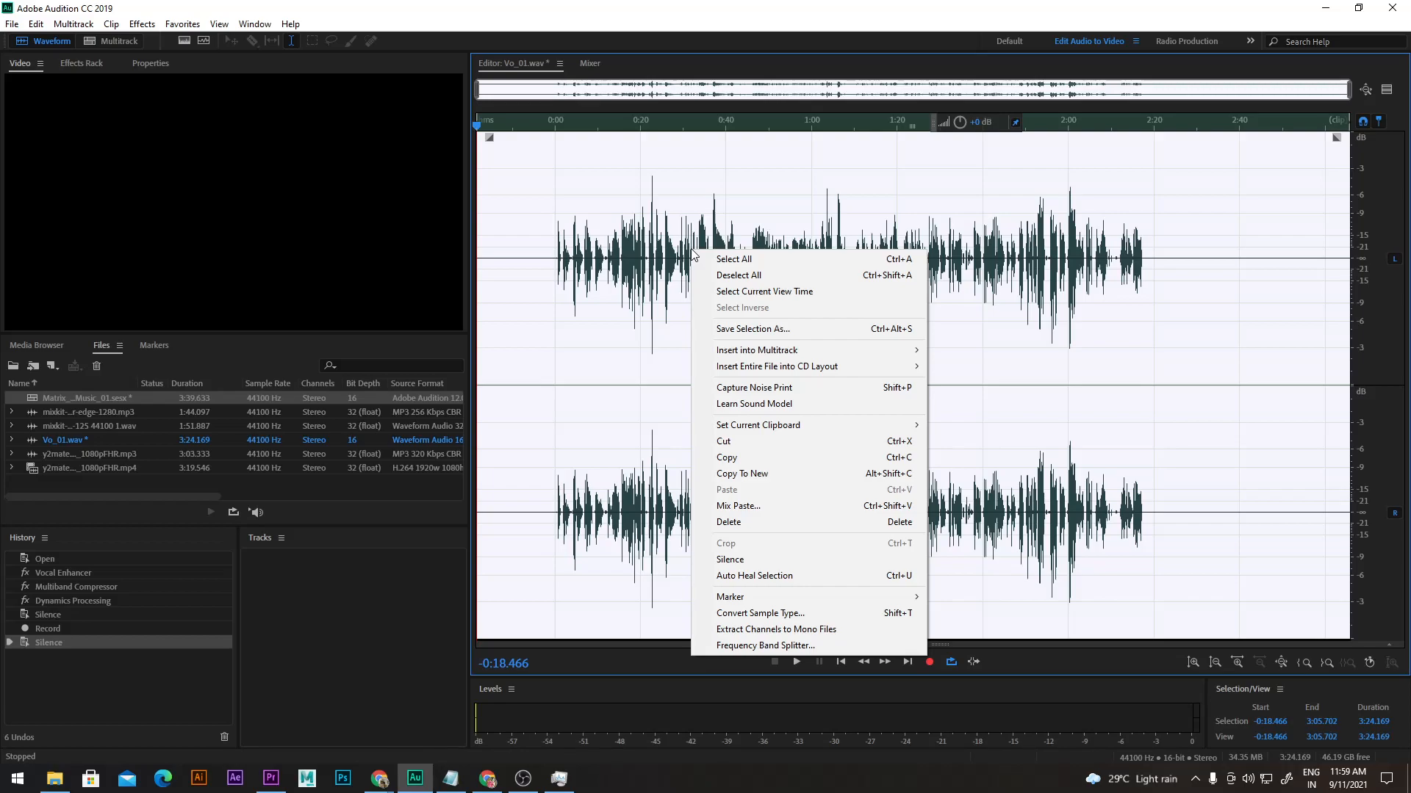
Step: Normalize all of Vo_01.wav and apply Noise Reduction using a captured noise print, at 100% with a reduction of 16 dB
click(183, 24)
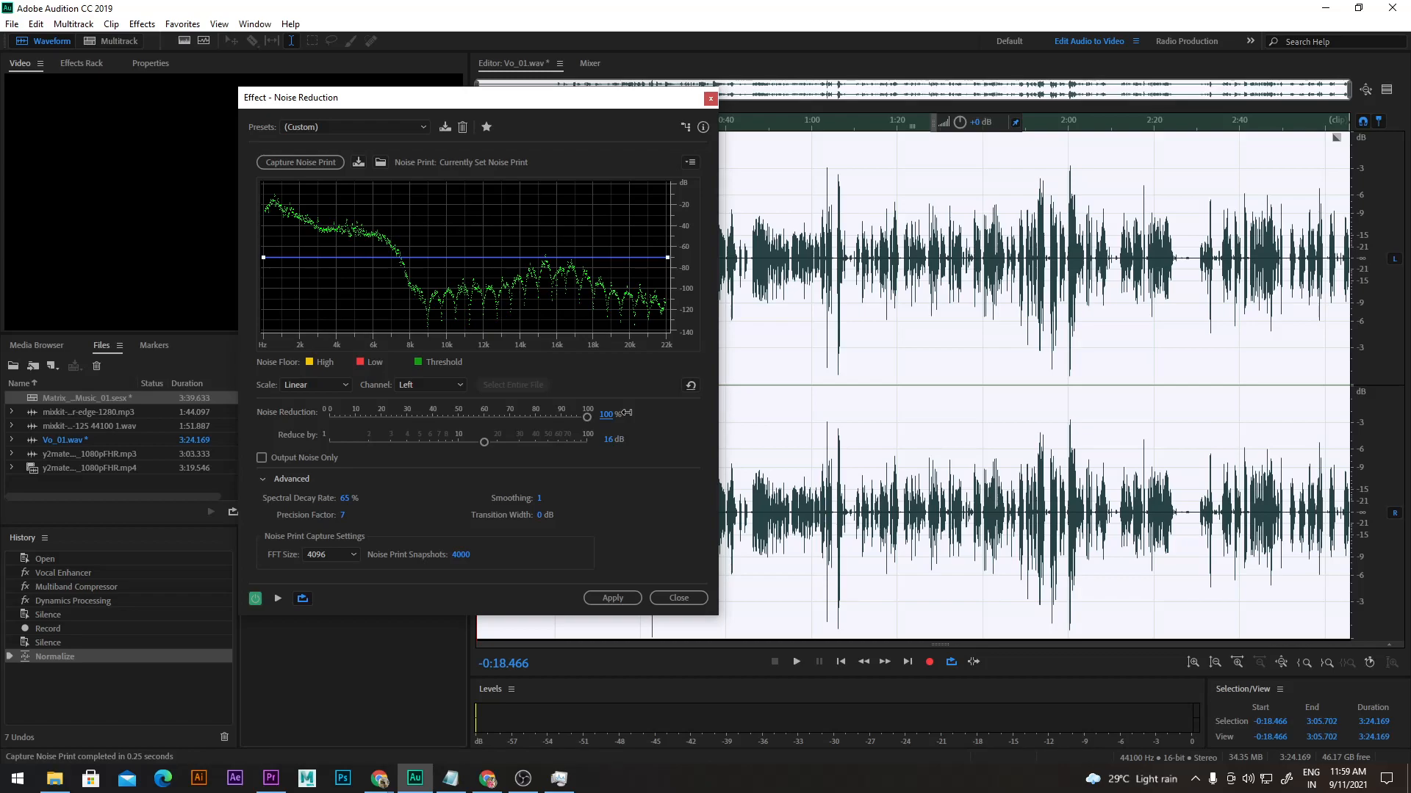
click(612, 598)
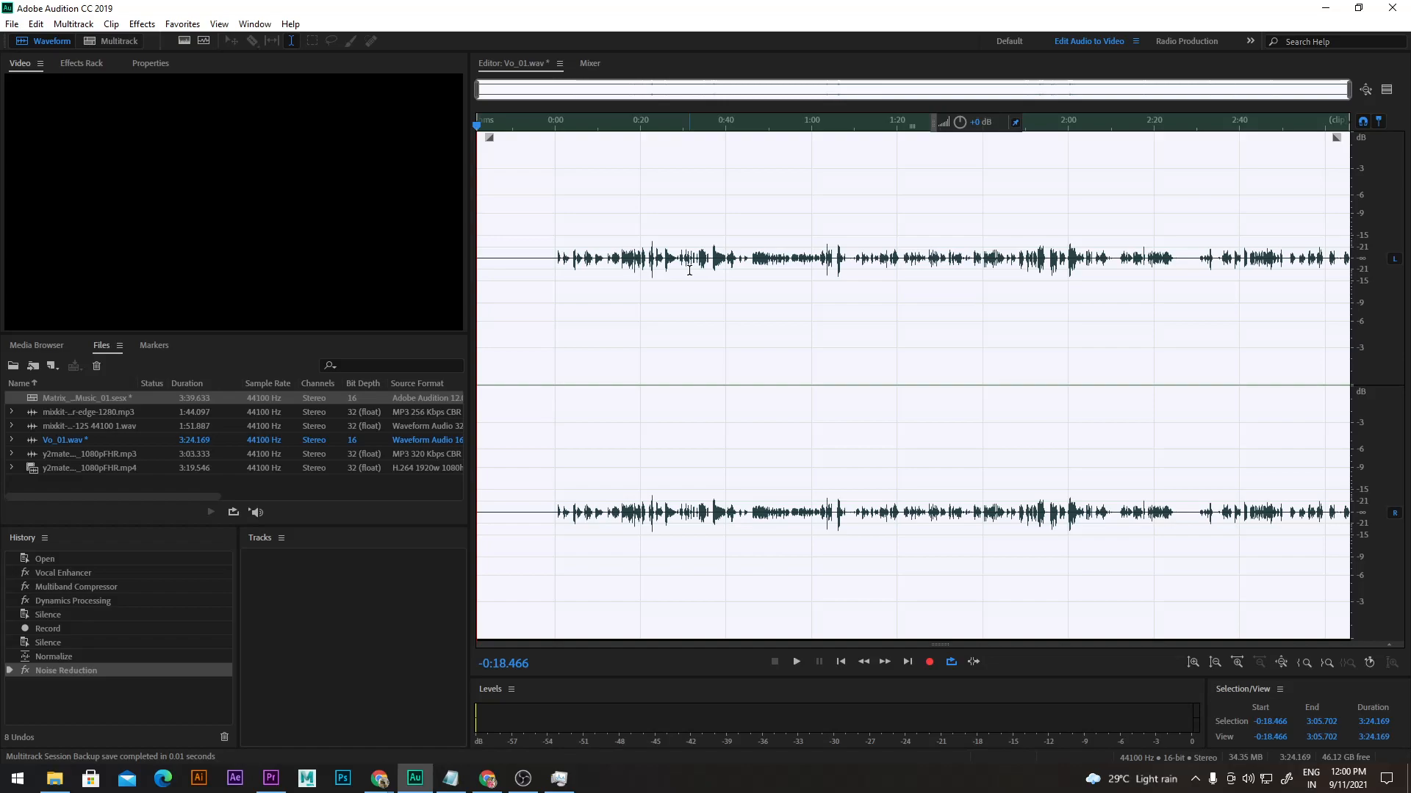
Step: Apply the Amplify effect to the whole noise-reduced voice-over and play its first seconds against the video
click(142, 24)
mouse_move(338, 205)
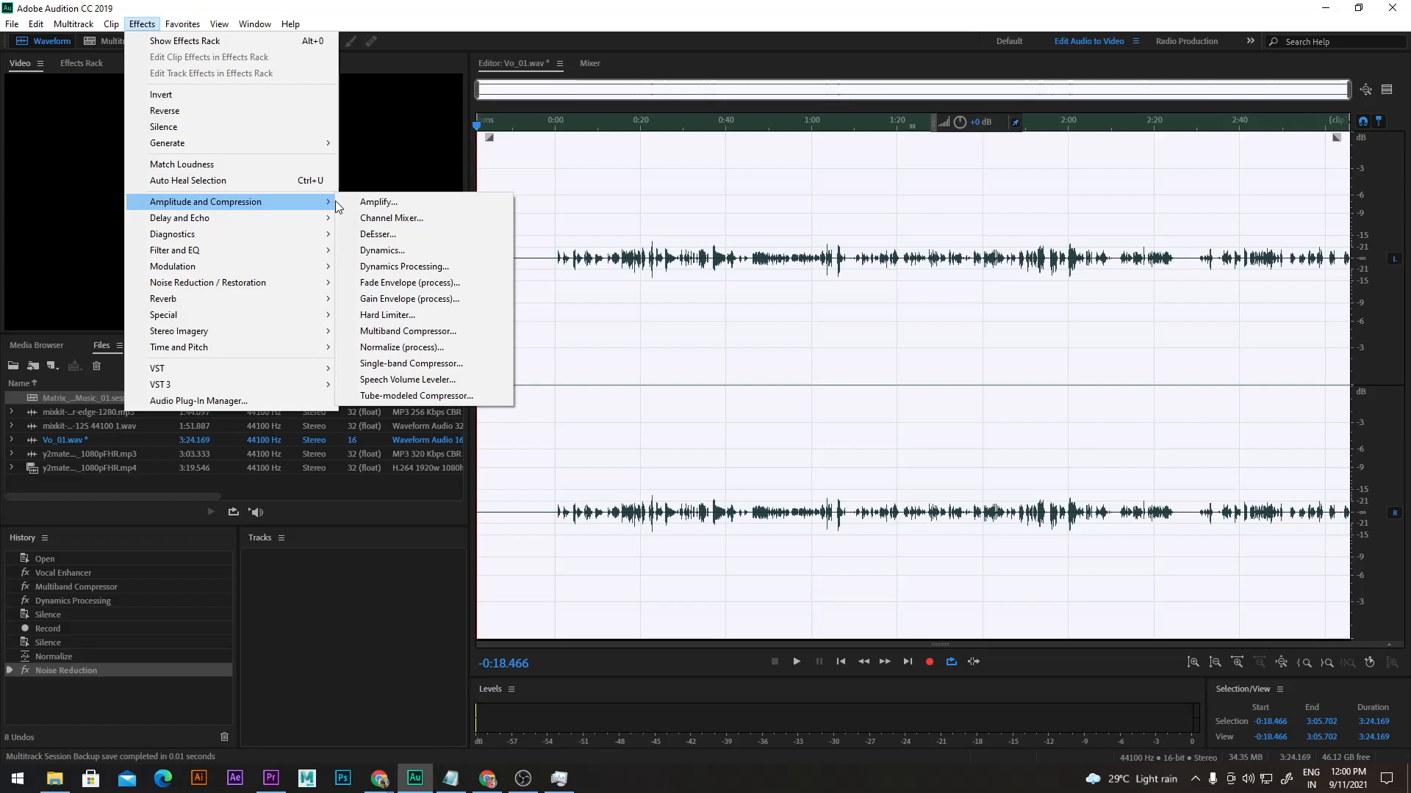
click(378, 202)
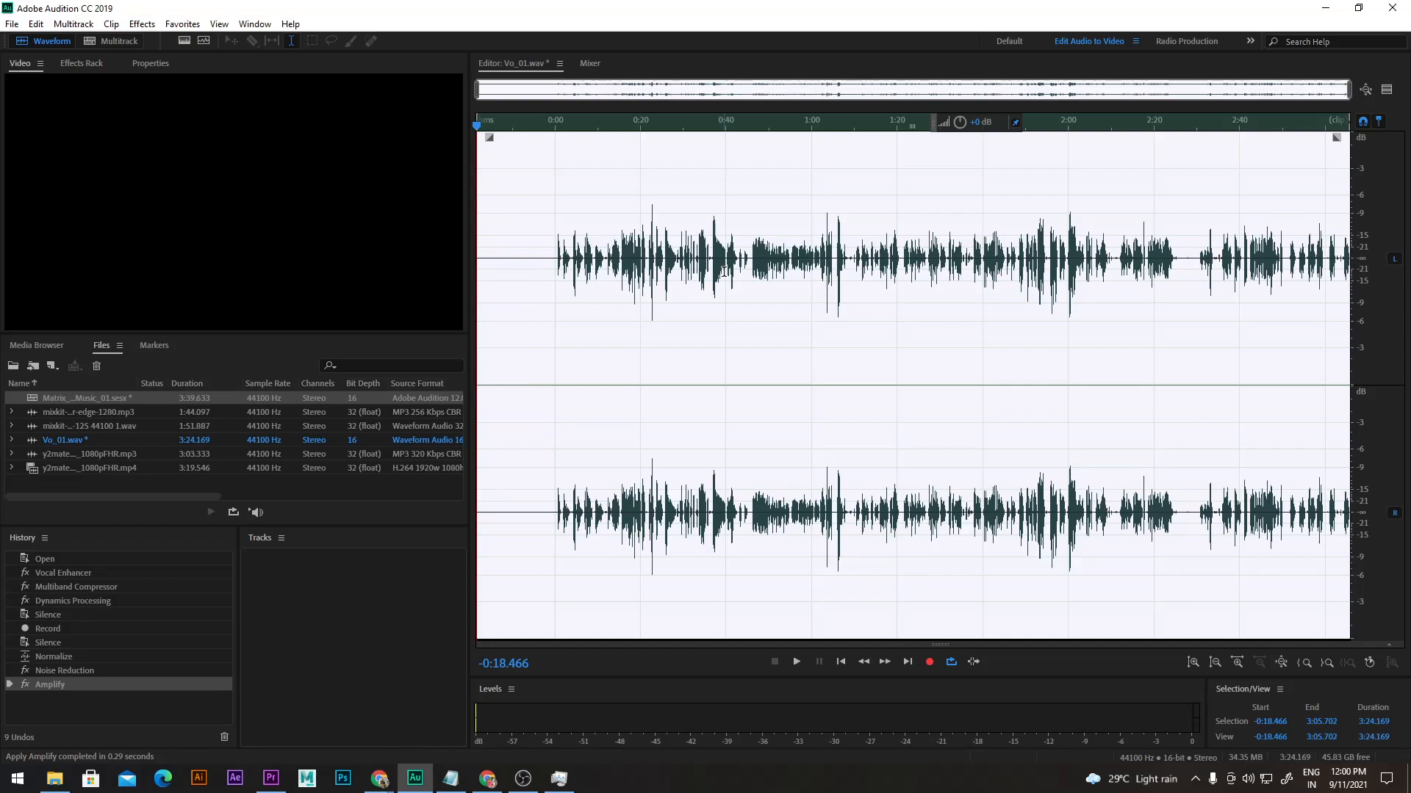
click(605, 199)
key(space)
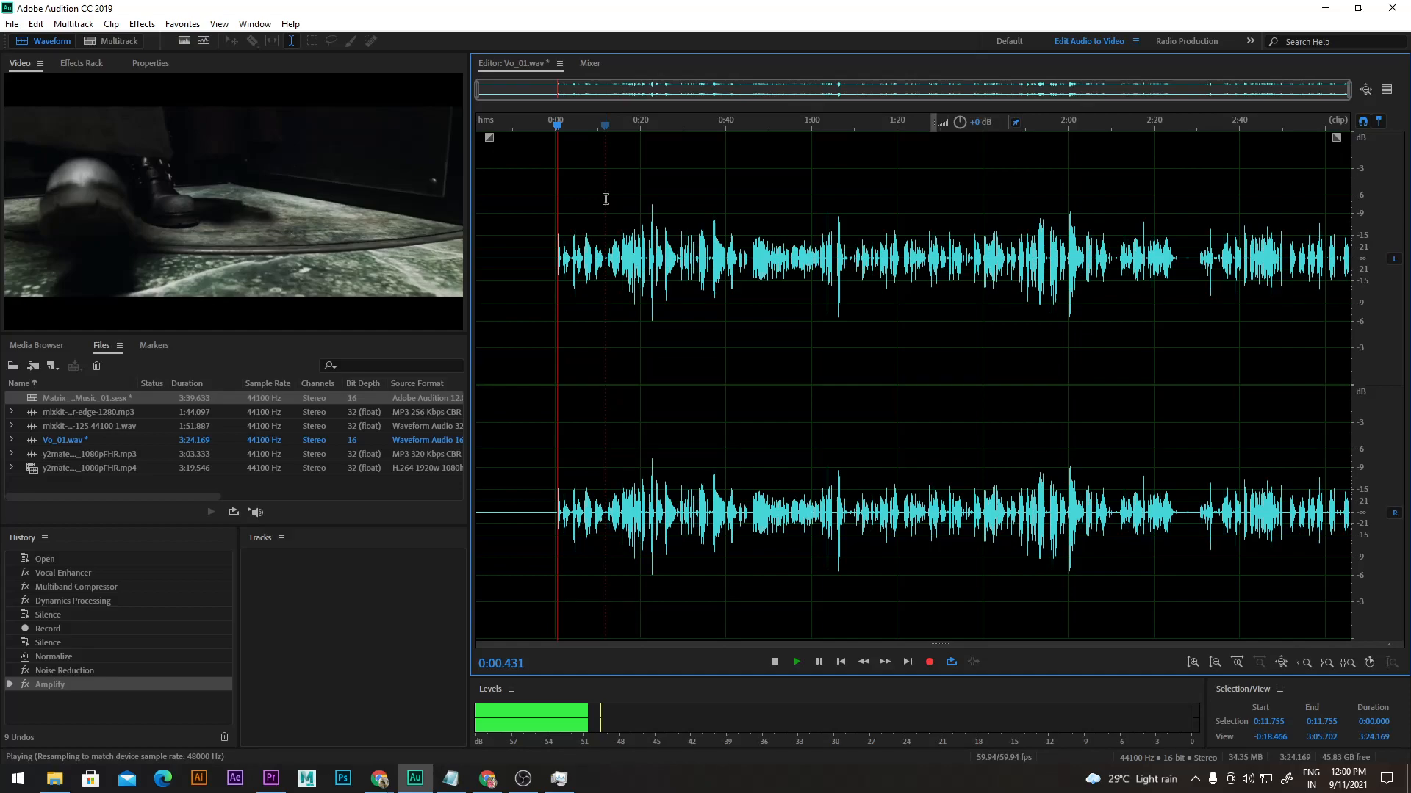
key(space)
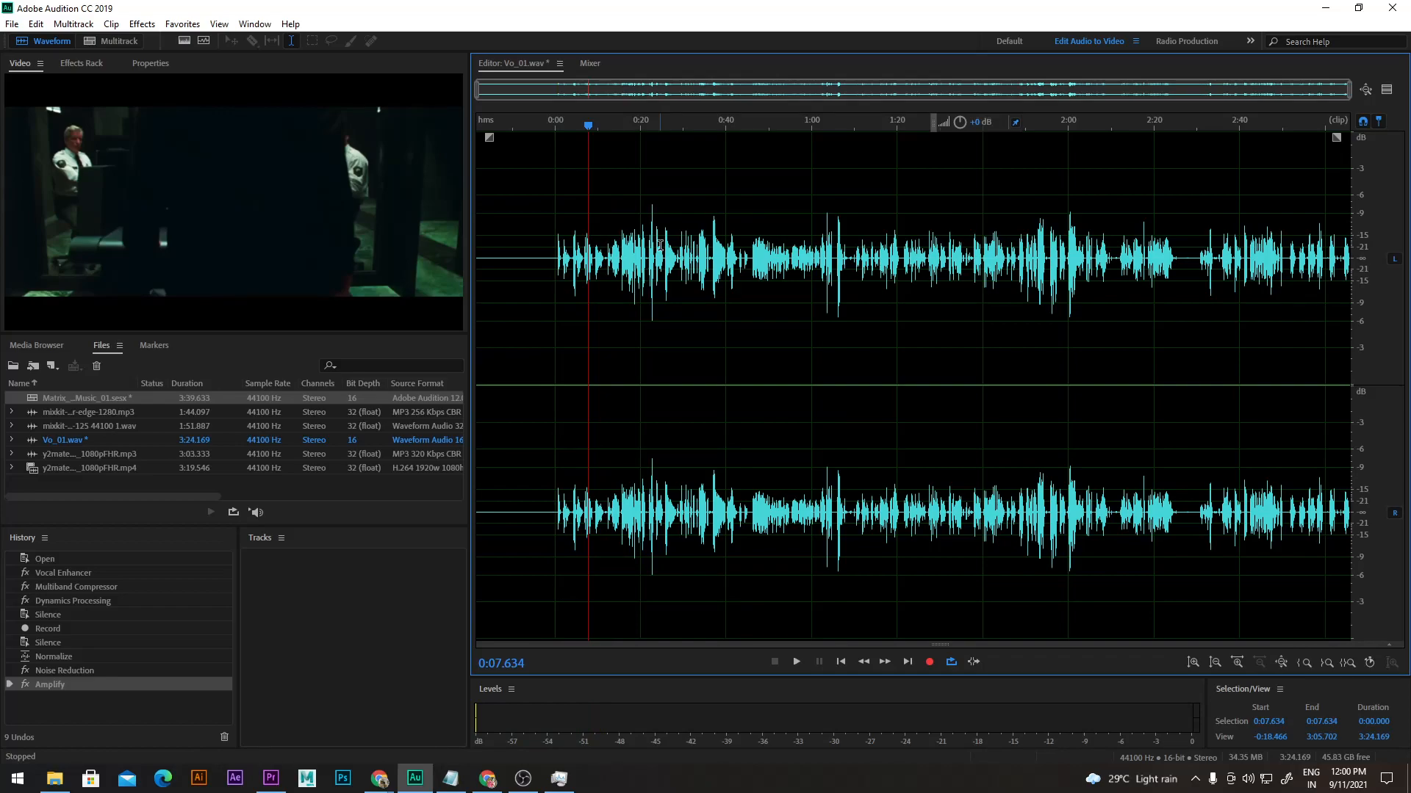
Step: Select the entire Vo_01.wav waveform and apply the Vocal Enhancer effect
double_click(660, 245)
click(142, 23)
mouse_move(221, 314)
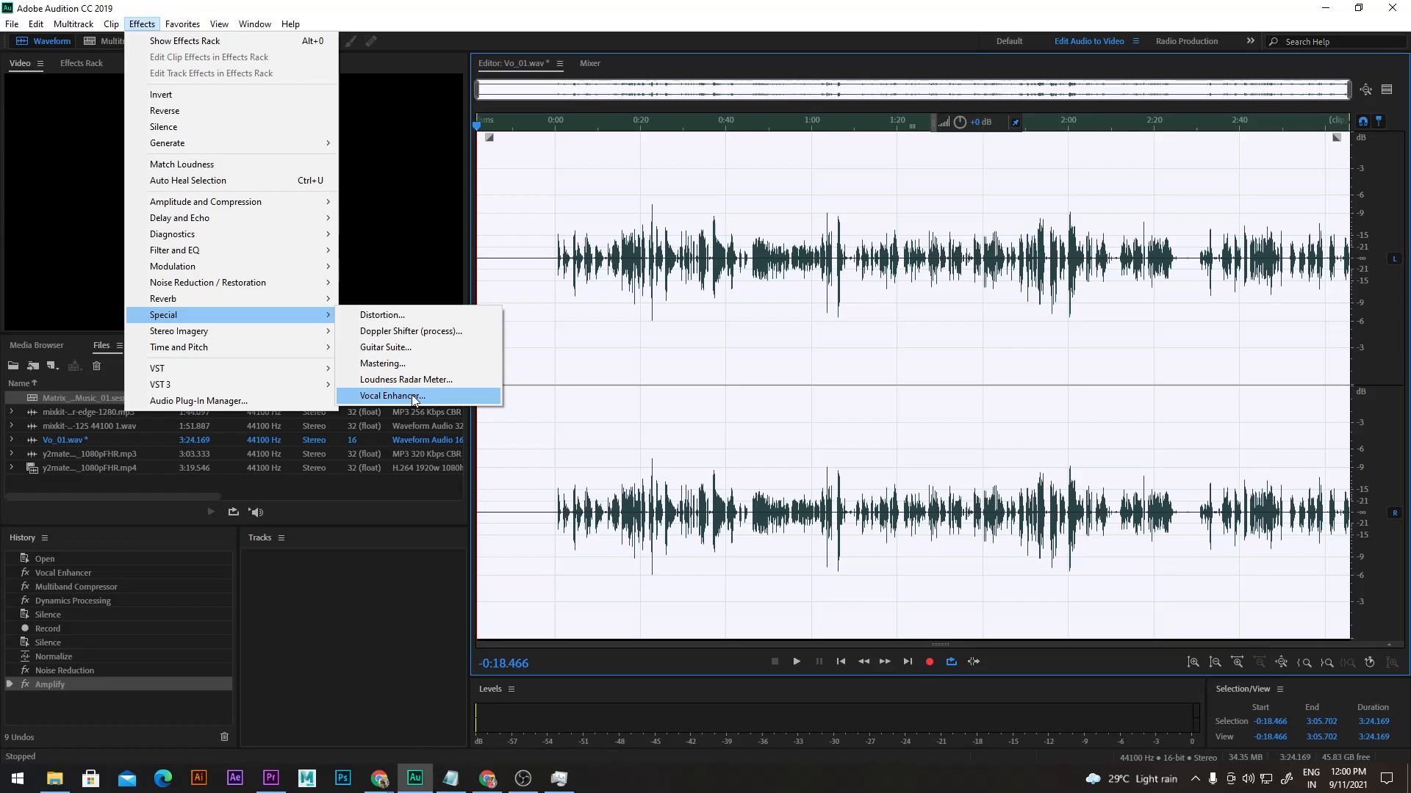
click(413, 398)
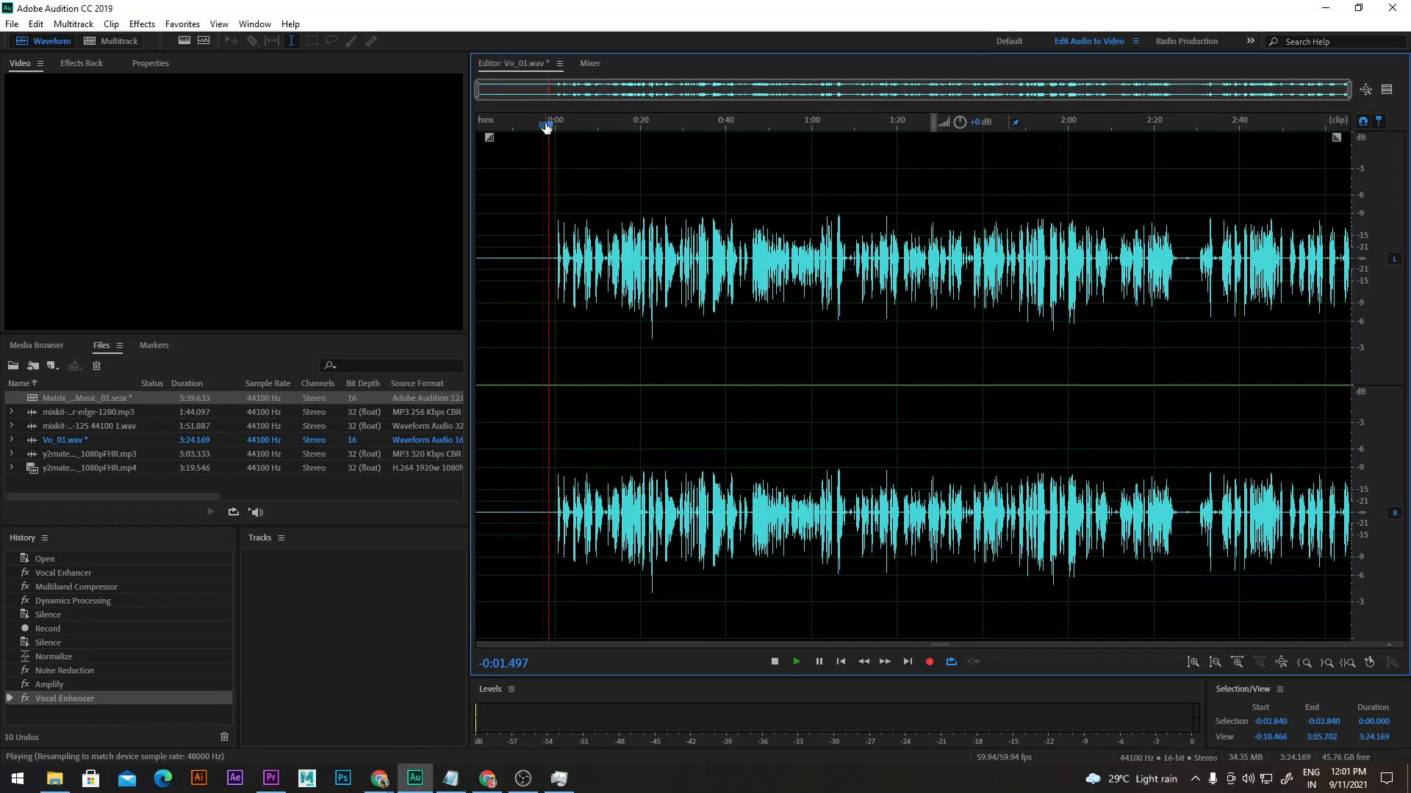
Step: Listen to the enhanced voice-over from about one second before 0:00 to about 0:11
key(space)
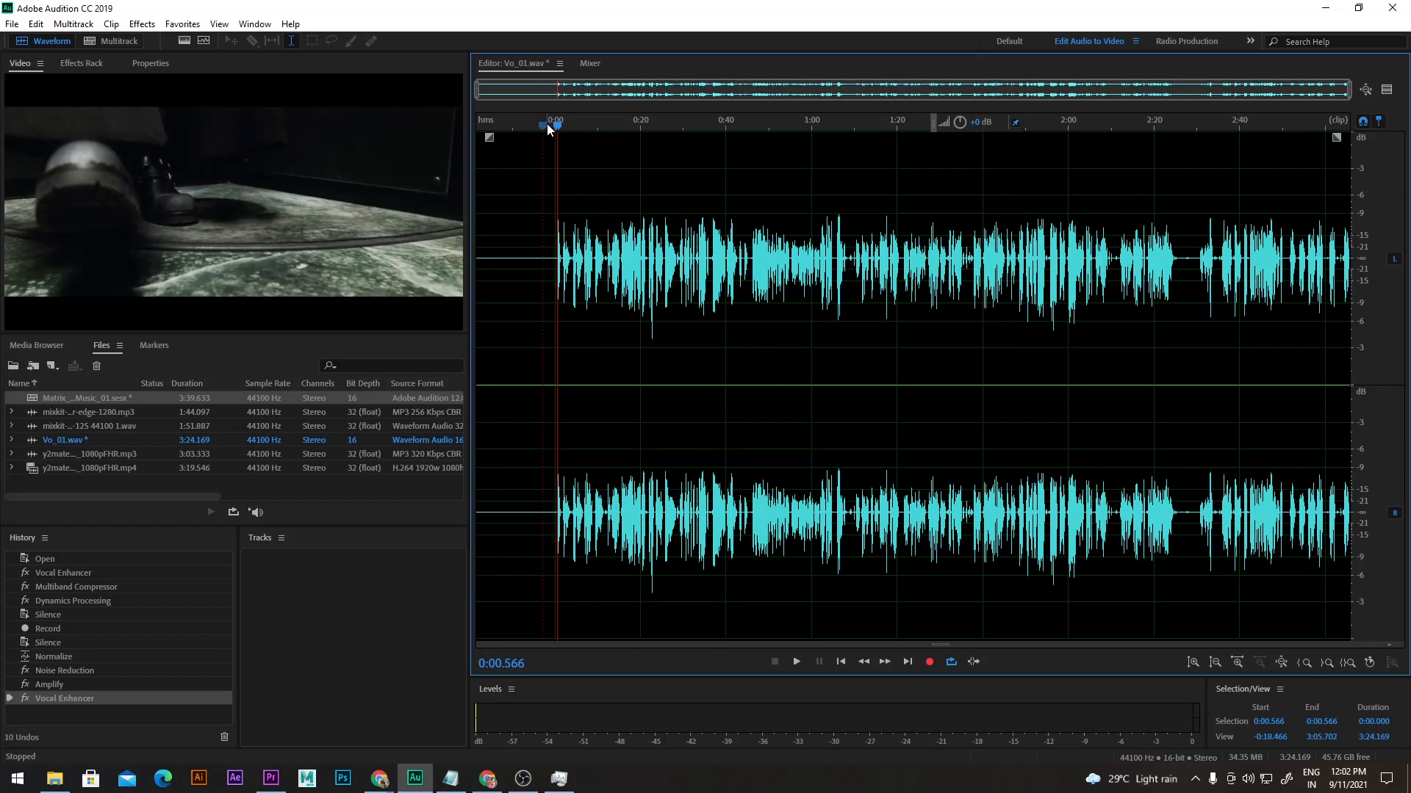
drag(546, 124, 550, 127)
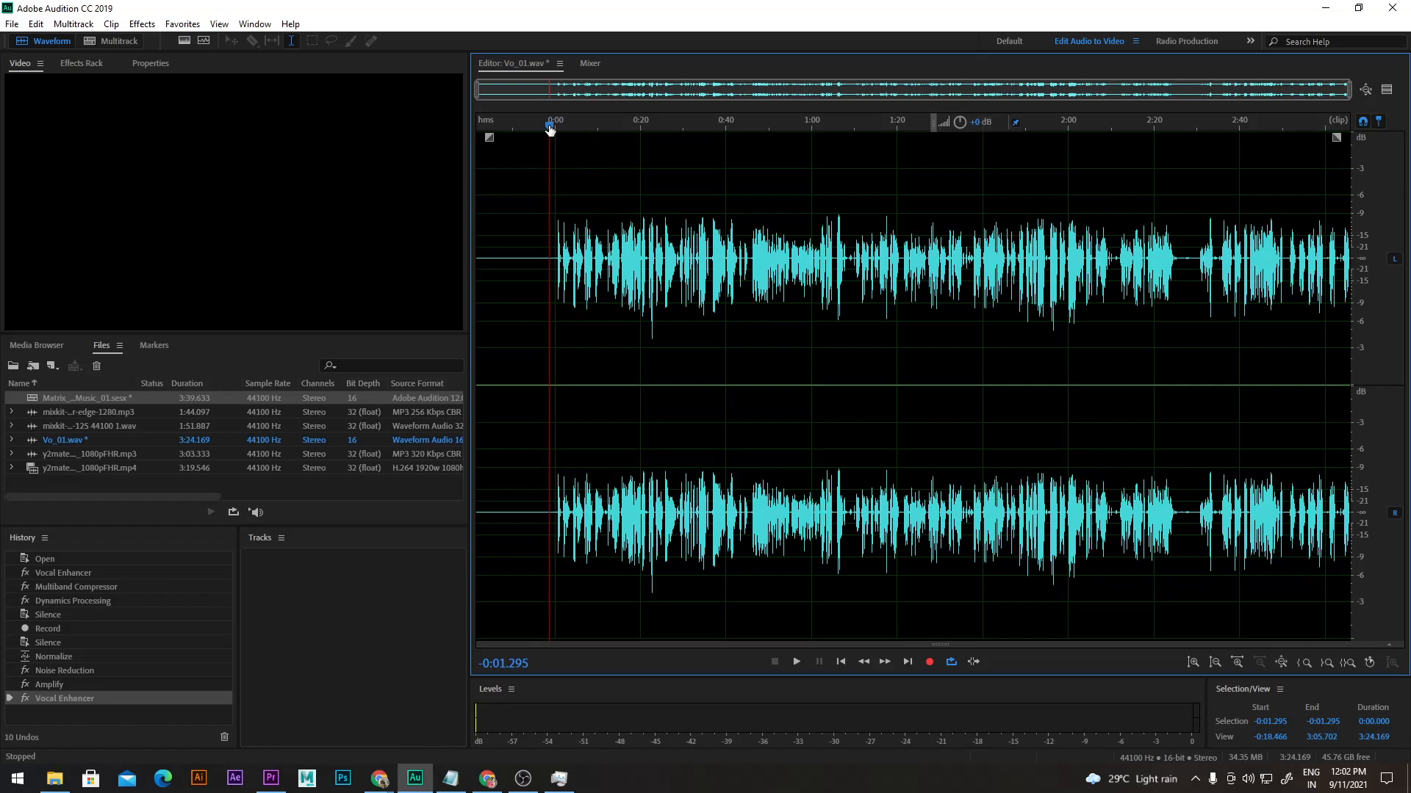
key(space)
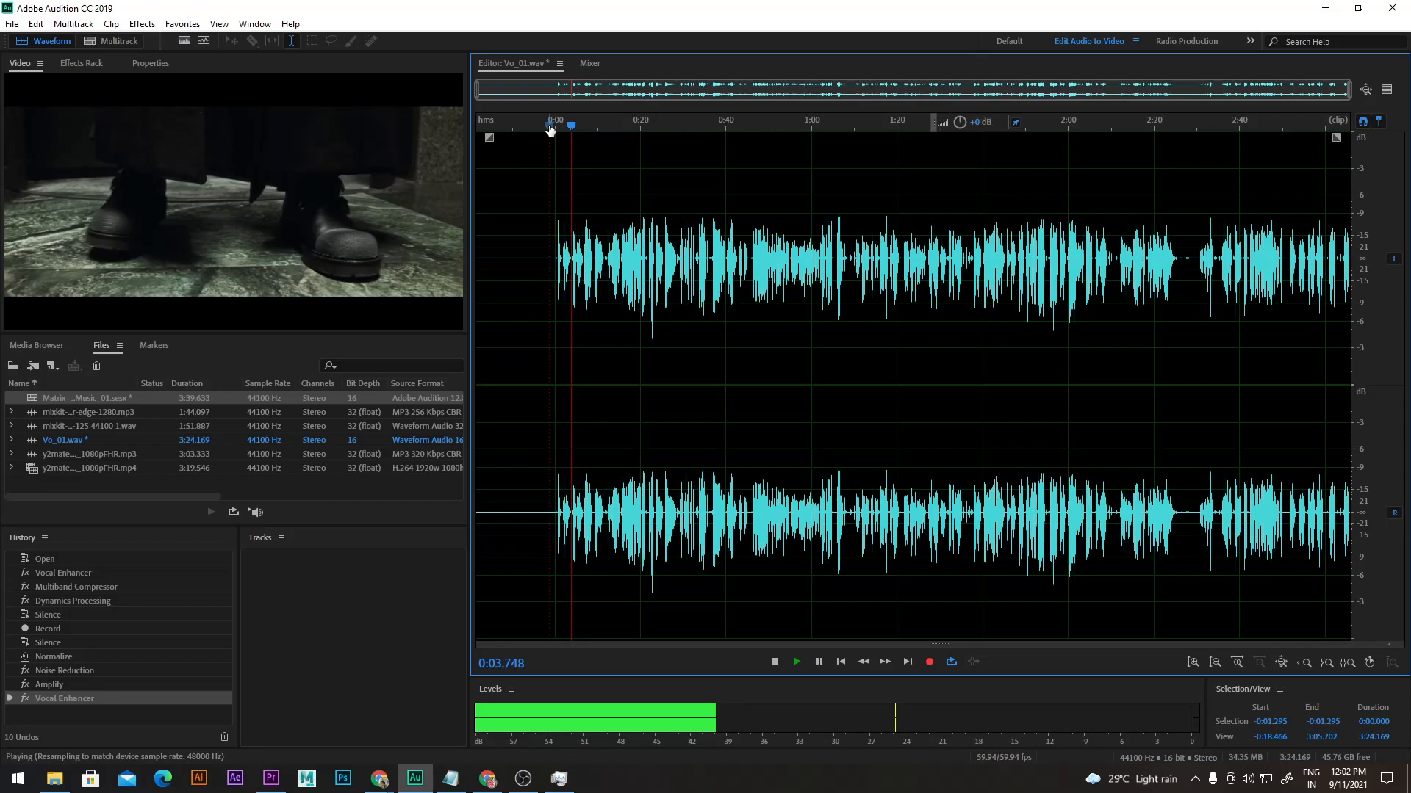
key(space)
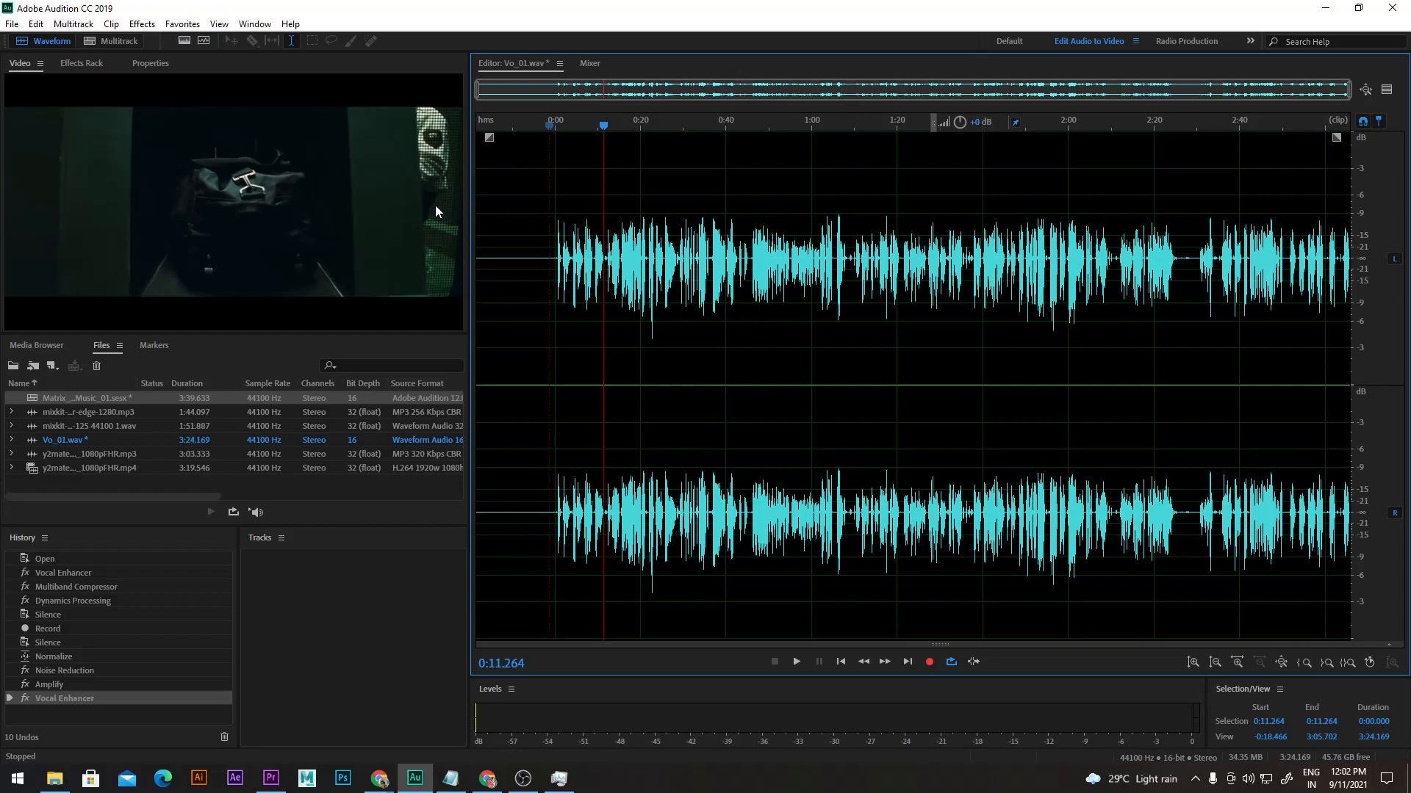
Step: Apply the Dynamics effect to Vo_01.wav and move the playhead to about 0:09.5
click(142, 23)
mouse_move(213, 298)
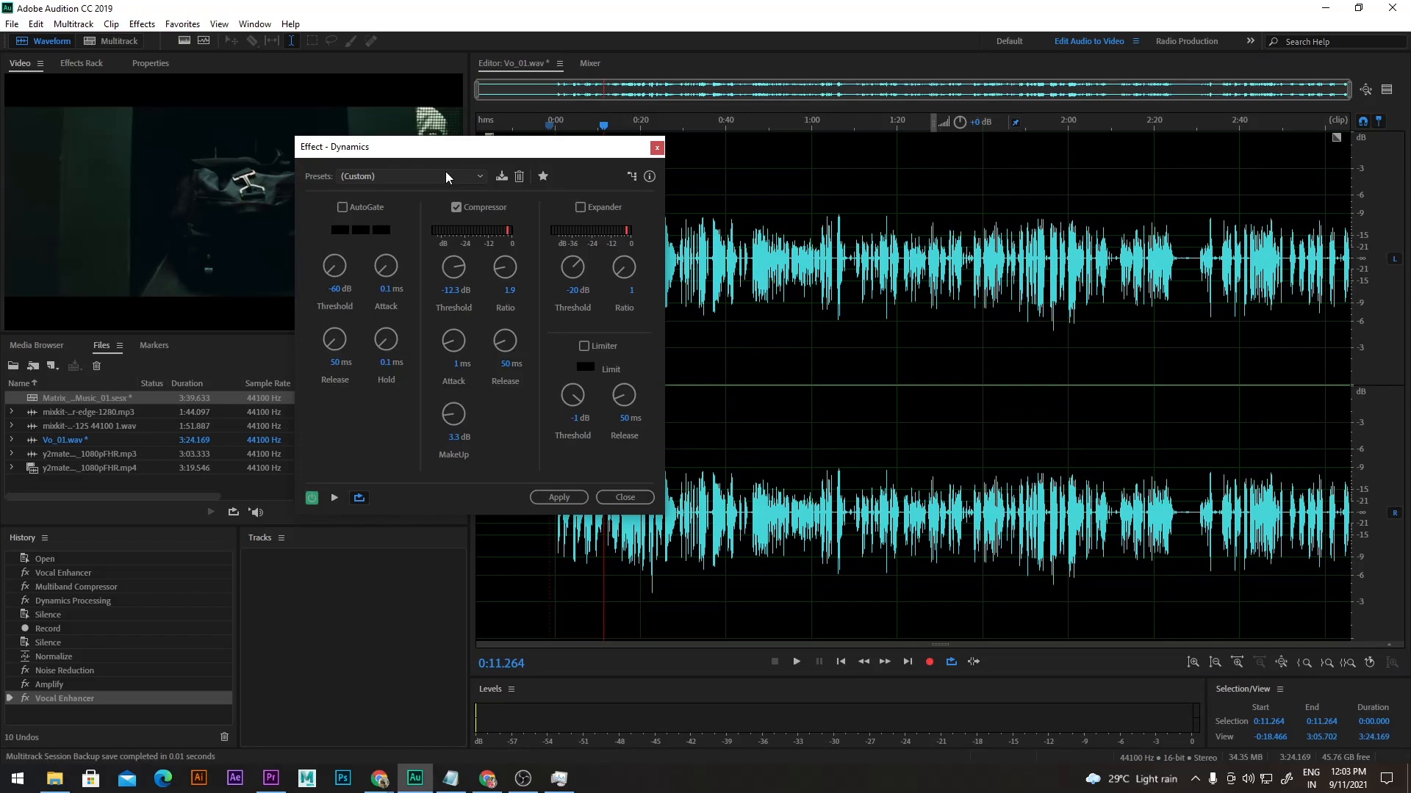
scroll(446, 176, down, 1)
click(559, 498)
click(597, 126)
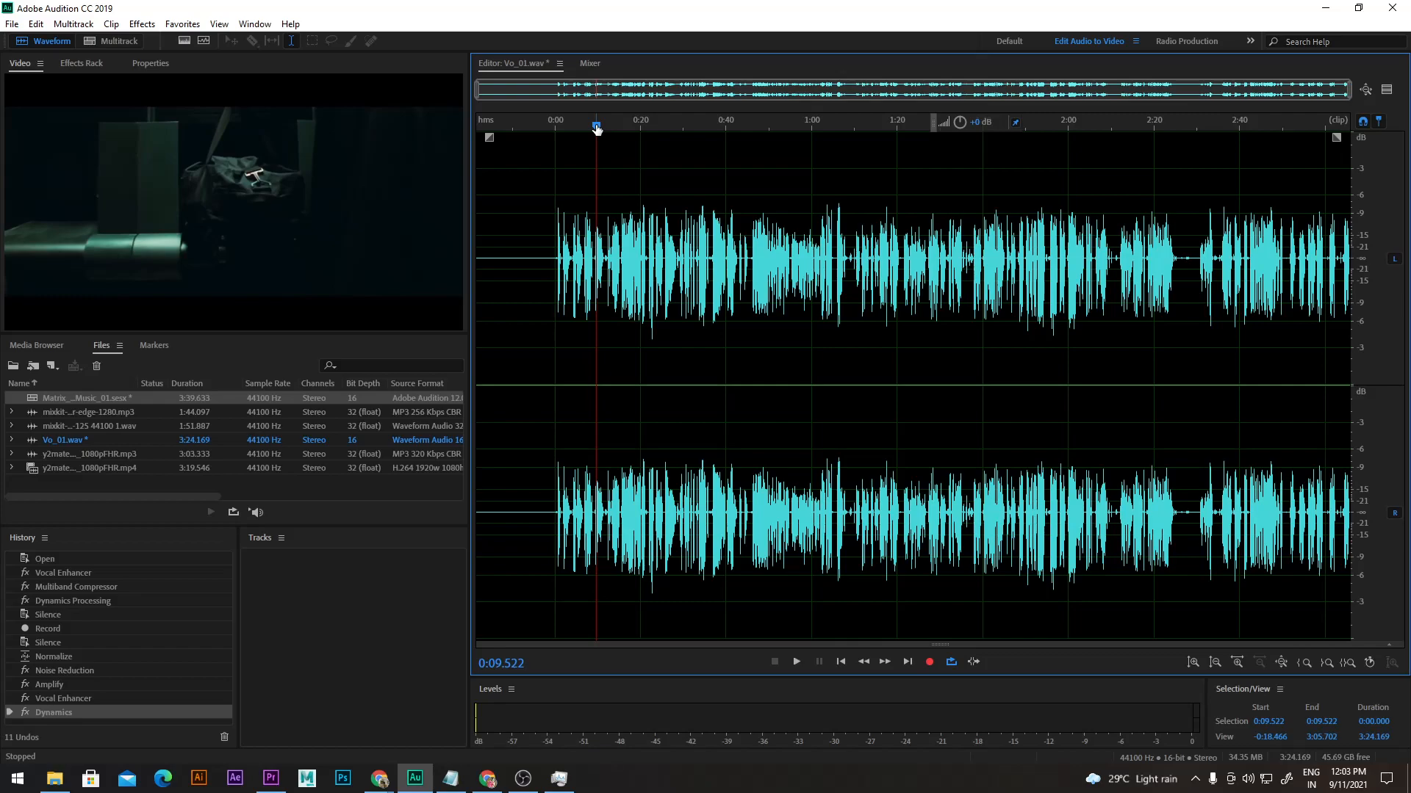
Step: Apply the Multiband Compressor to all of Vo_01.wav, previewing the Broadcast preset and switching to Raise Vocals
key(ctrl+a)
click(141, 25)
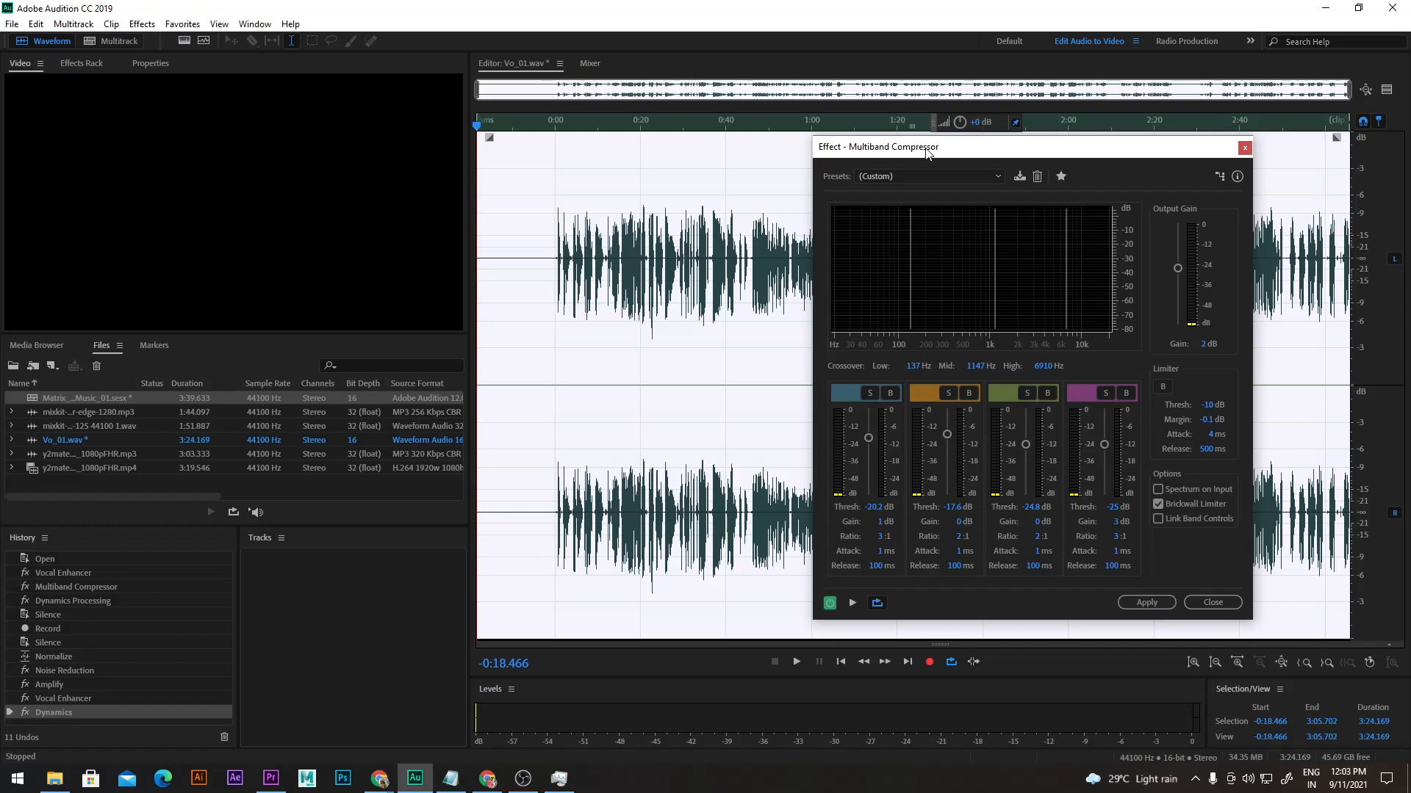
drag(927, 150, 348, 135)
click(349, 159)
click(329, 192)
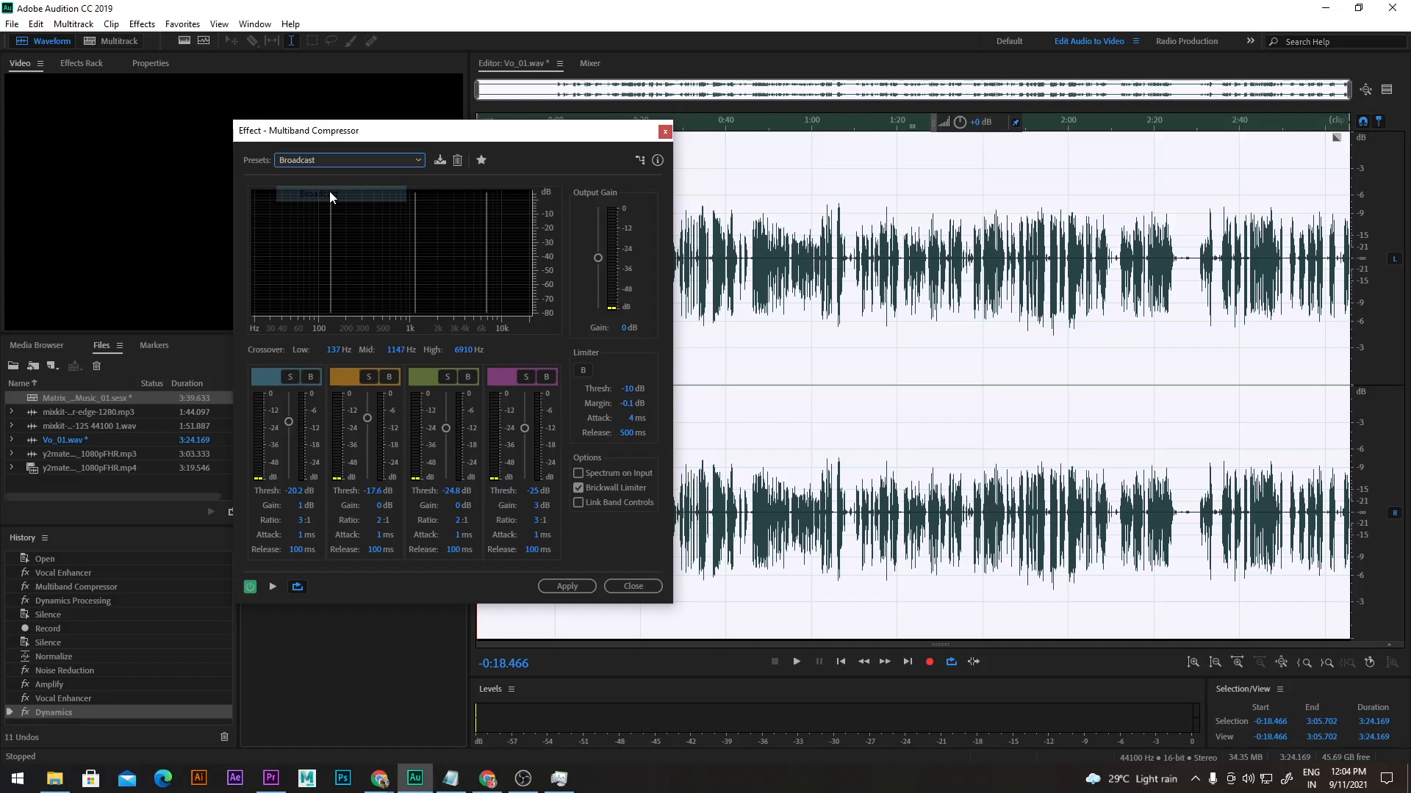
drag(329, 131, 667, 229)
key(space)
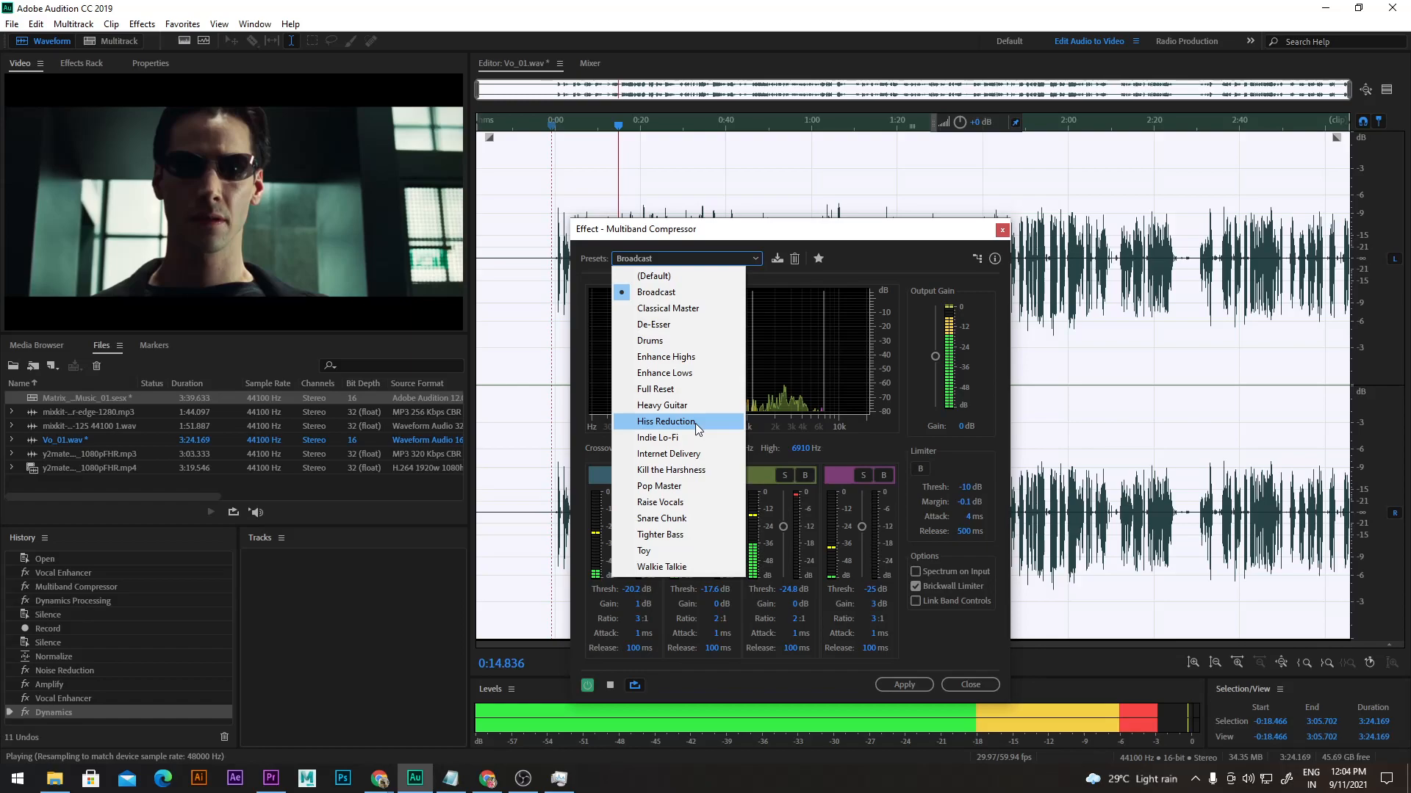
click(695, 502)
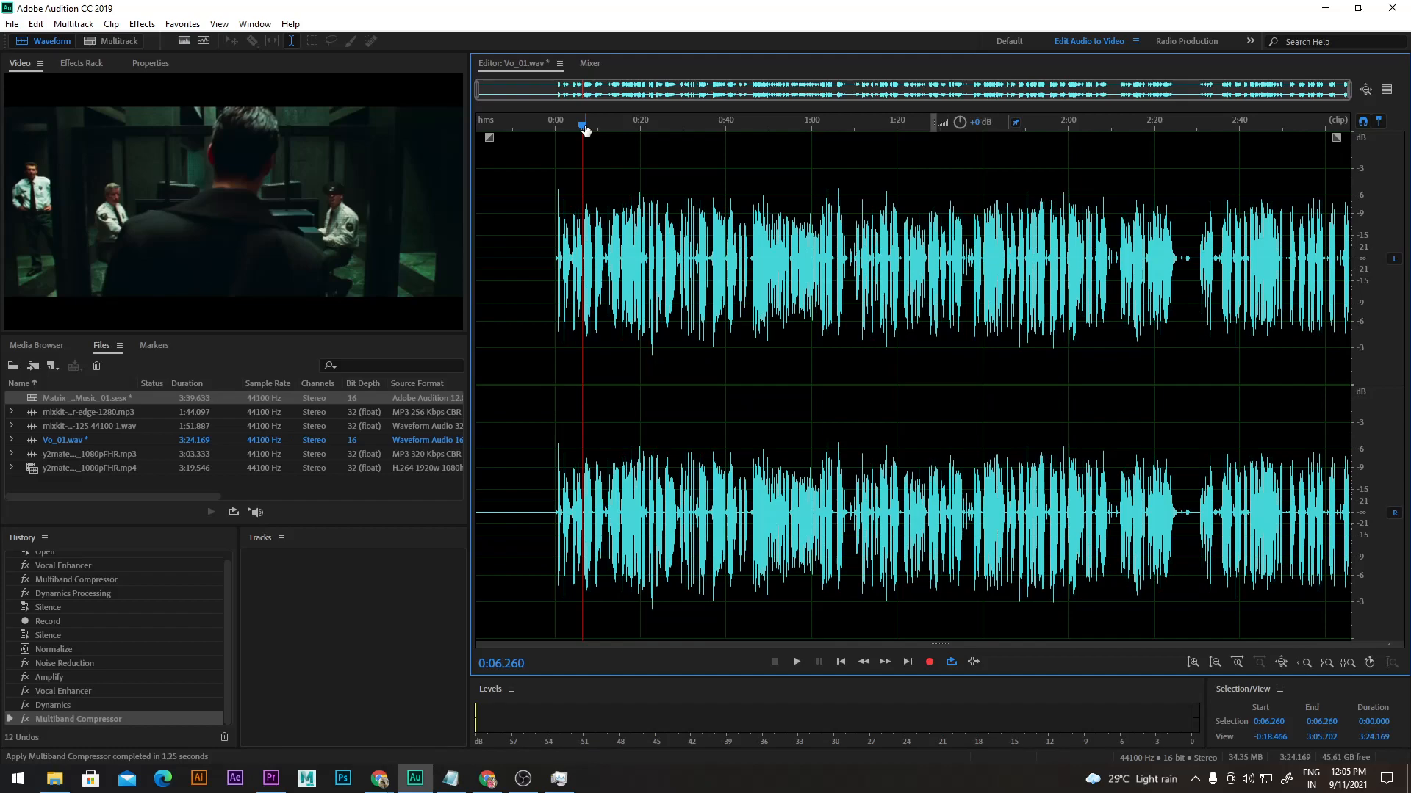
Step: Save the Matrix_BGM_Music_01.sesx multitrack session and listen to the enhanced Vo_01 clip at its start and around 2:27
key(8)
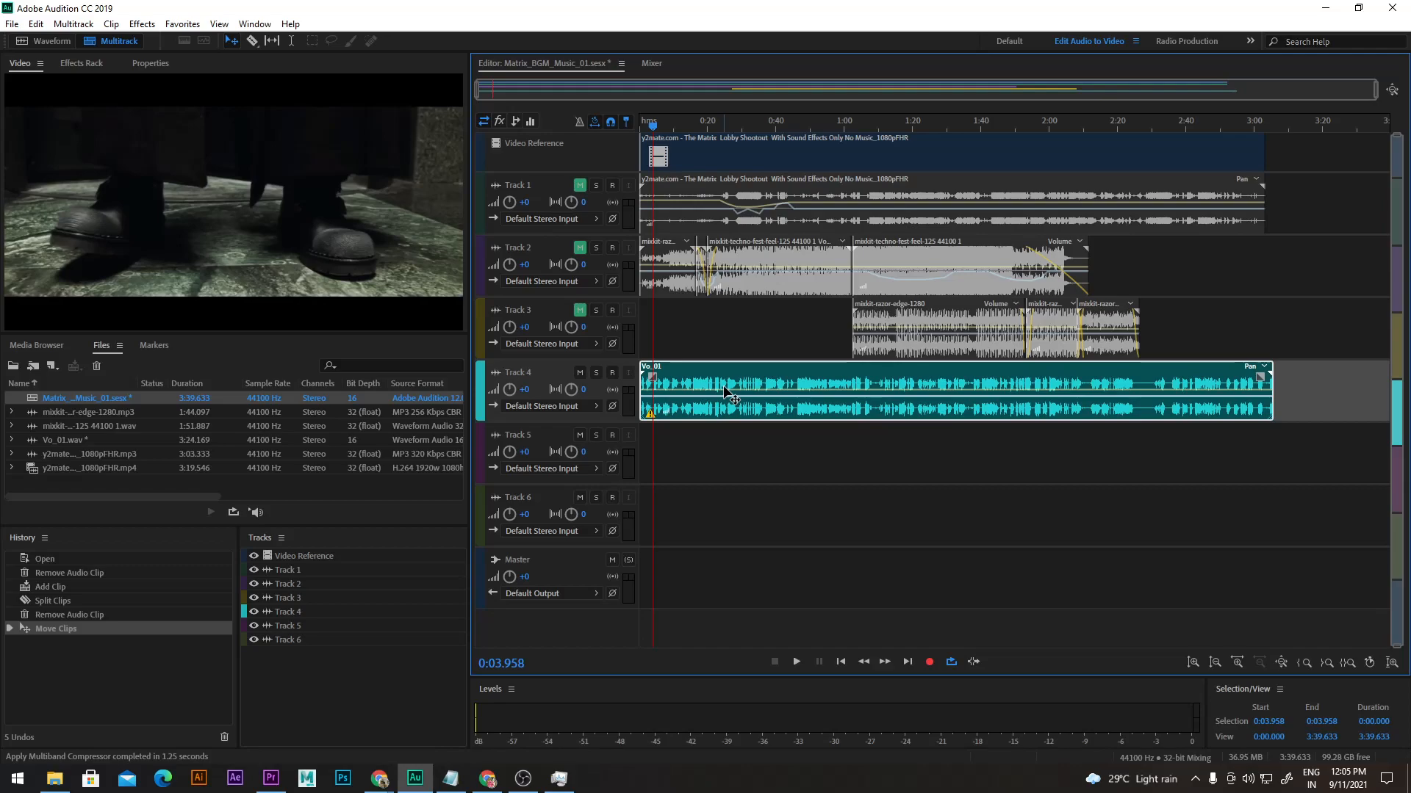
key(ctrl+s)
key(space)
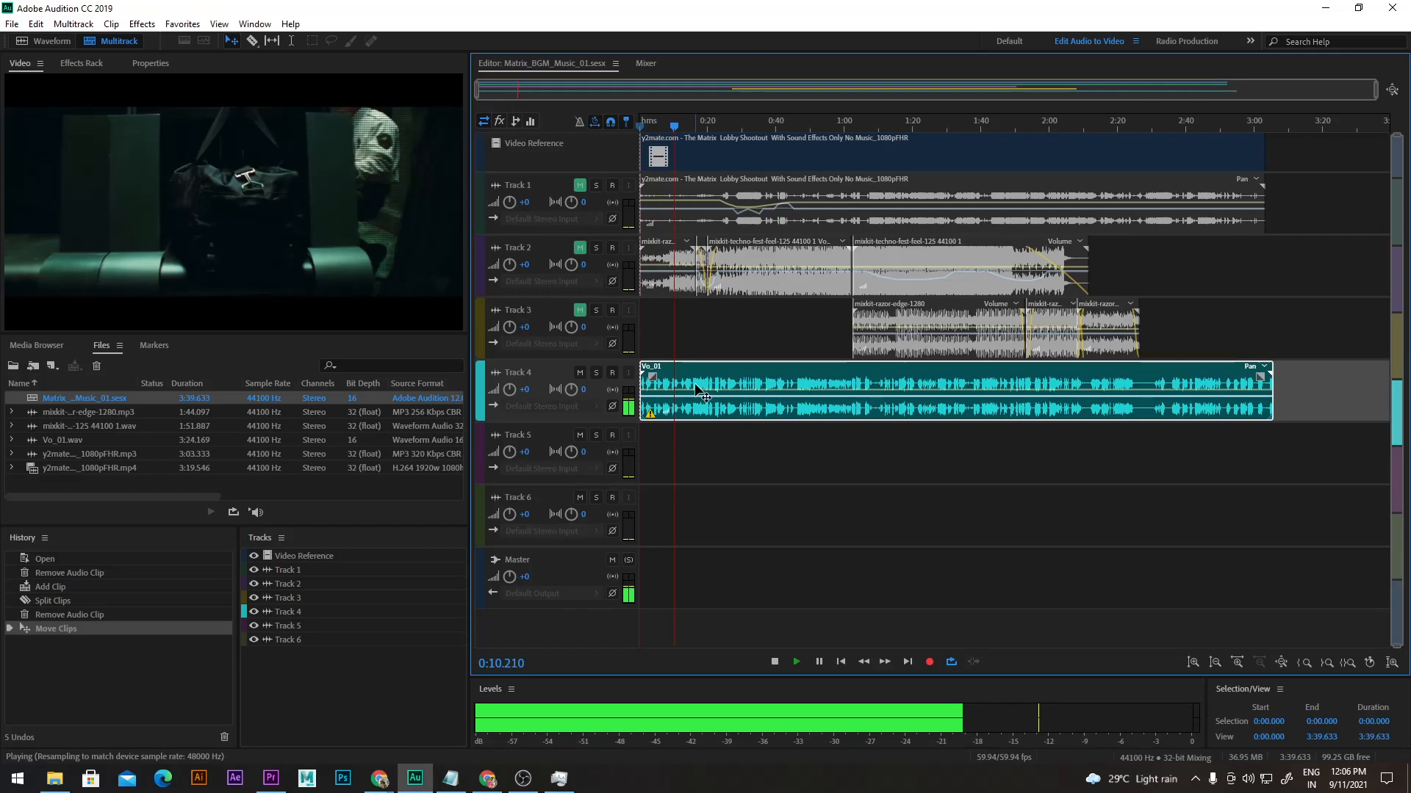
double_click(698, 389)
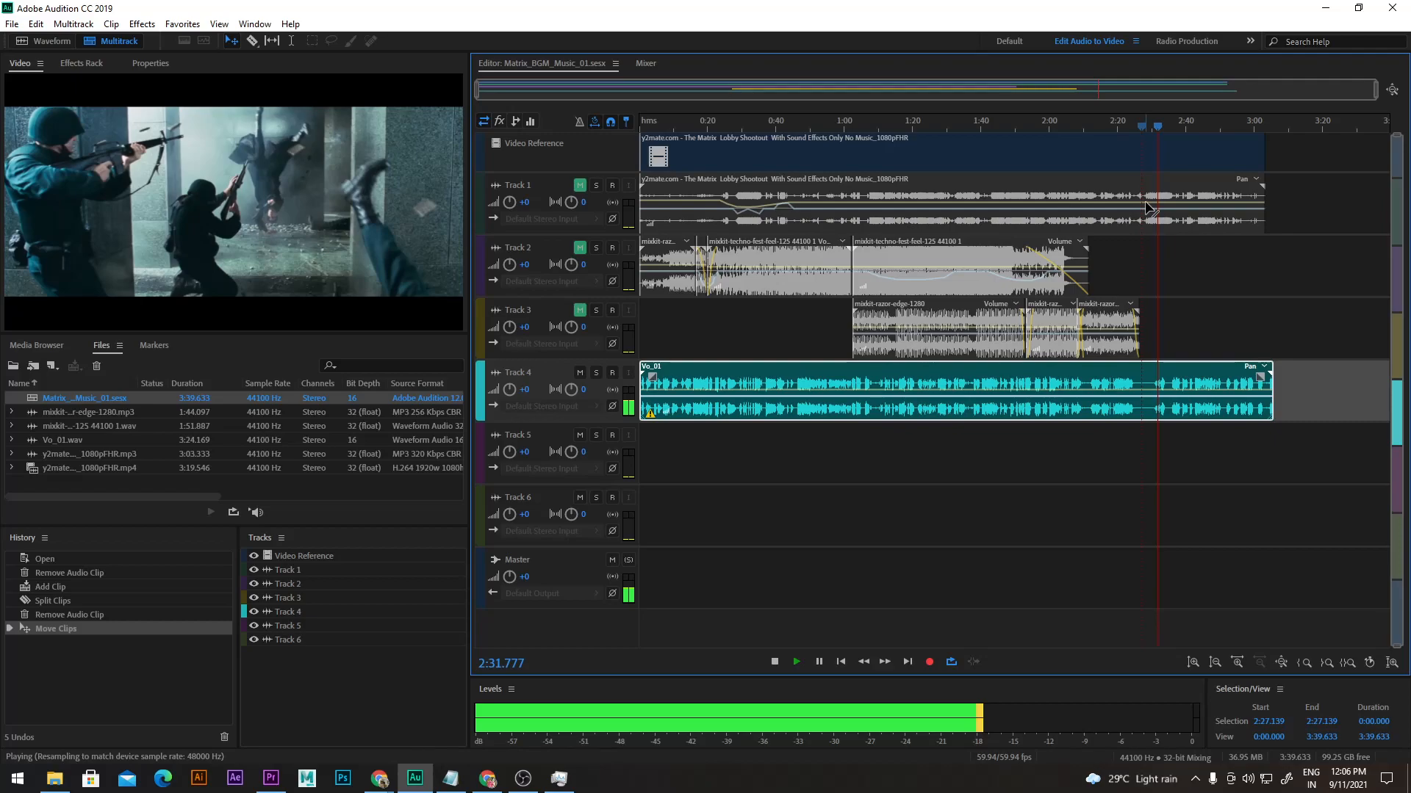
key(space)
Step: Unmute Tracks 1 to 3 and play the full mix from the start to about 0:47
key(Home)
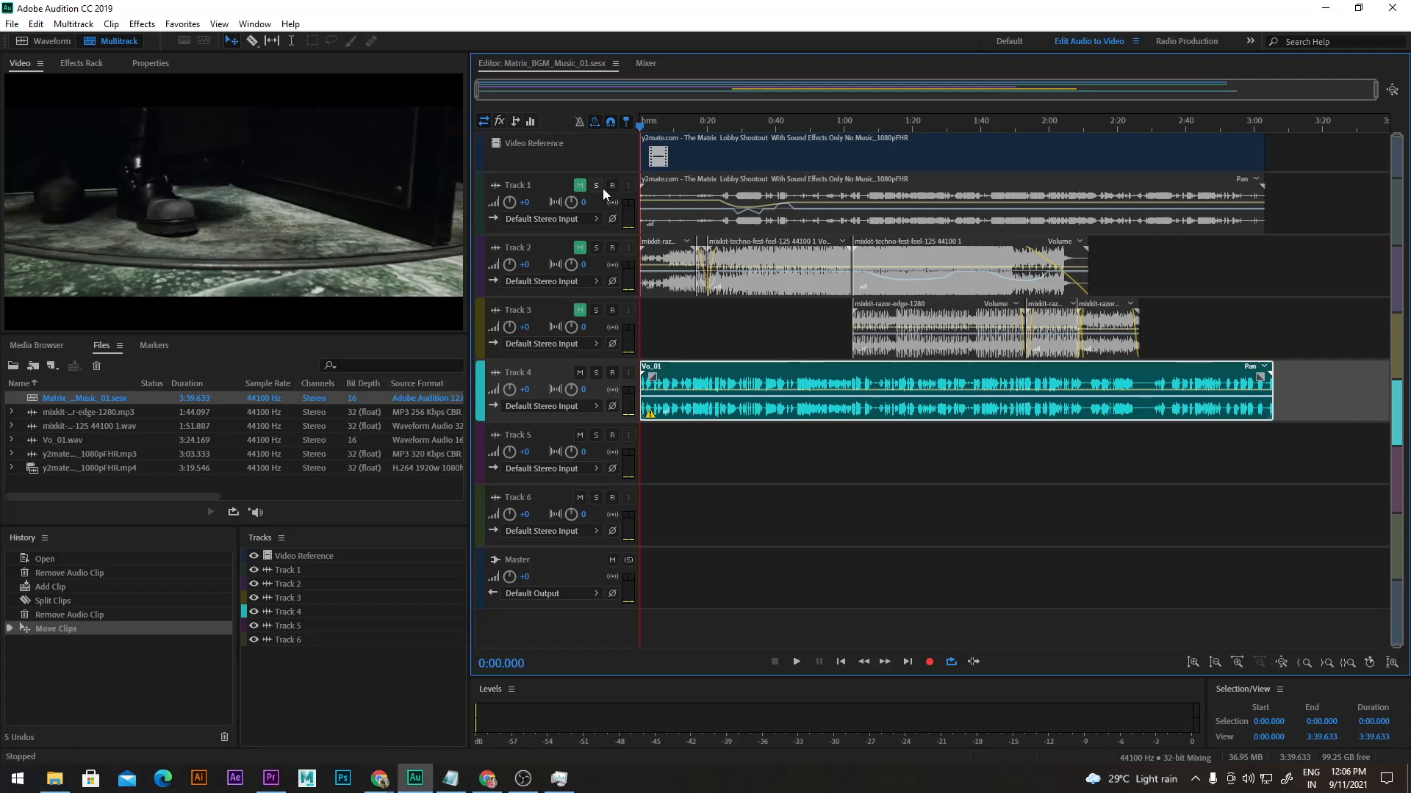
click(803, 656)
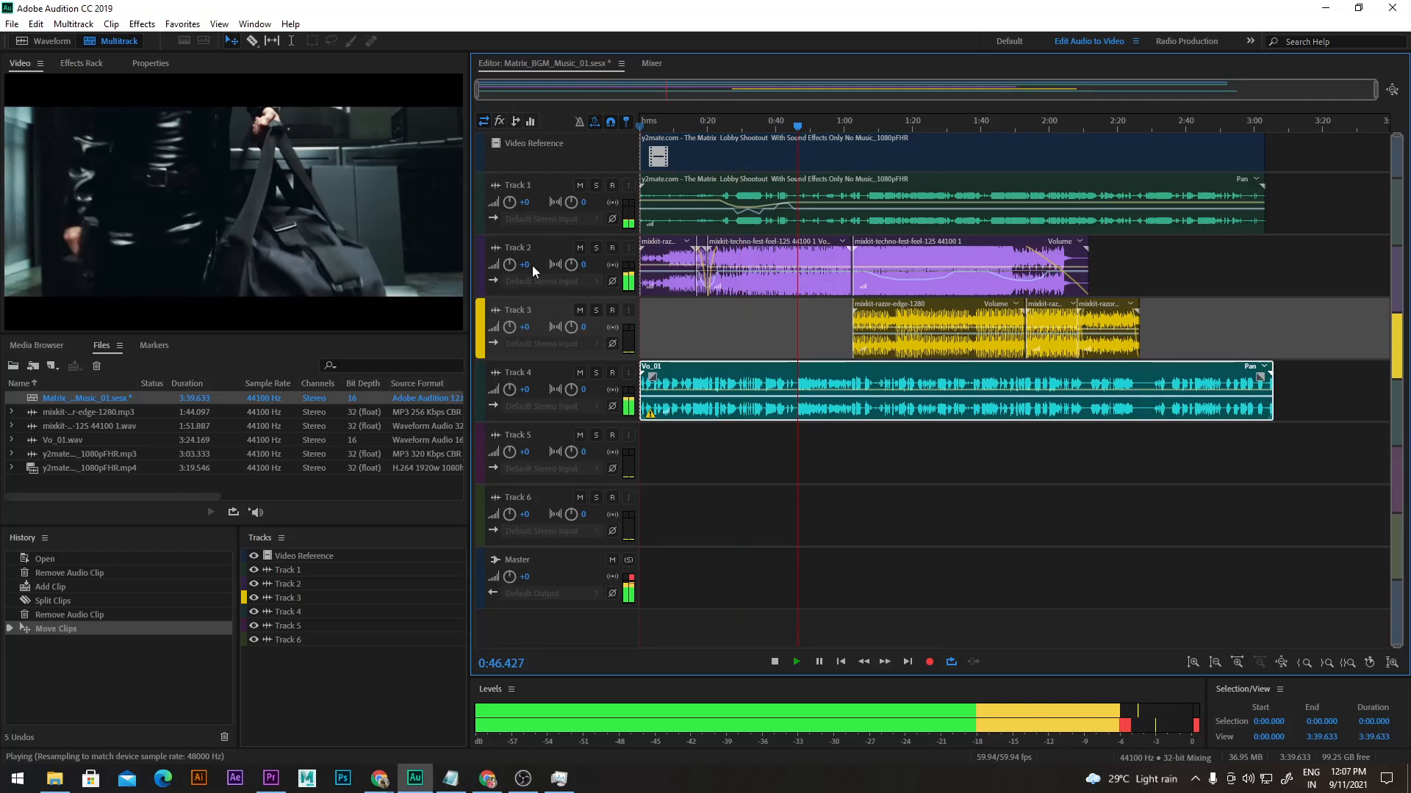
key(space)
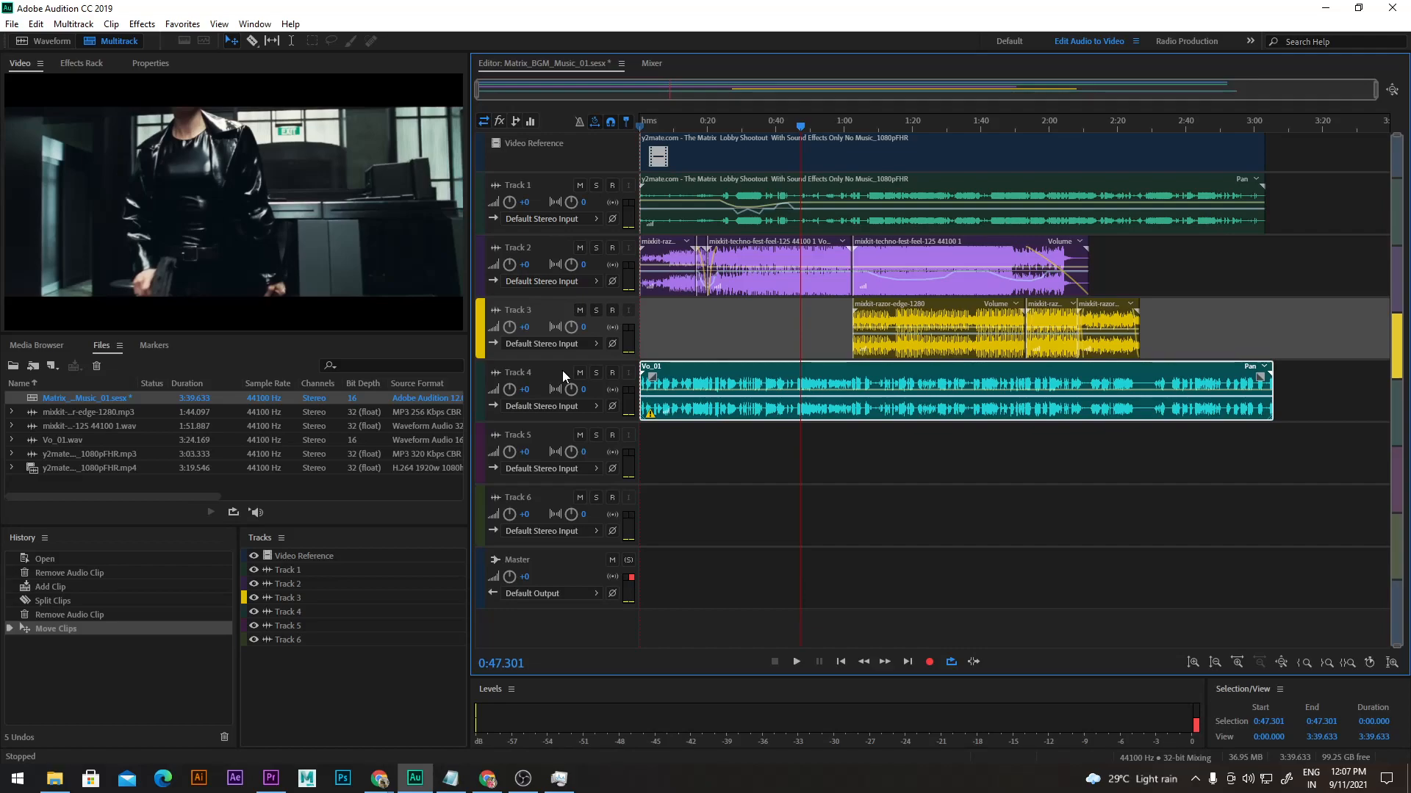
Step: Add volume keyframes to the Track 1 clip that dip its level between about 0:15 and 0:23, and preview them
click(692, 210)
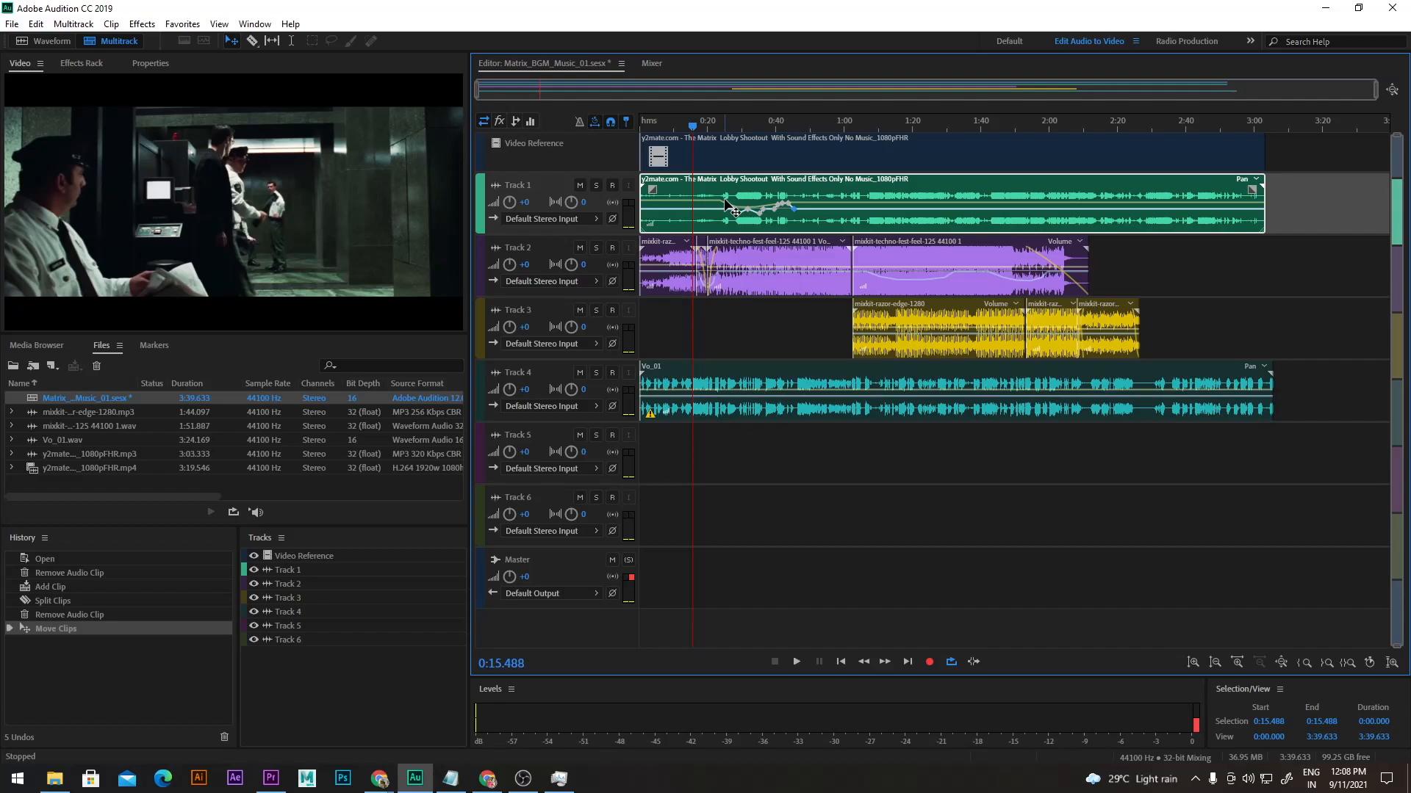
drag(725, 200, 929, 133)
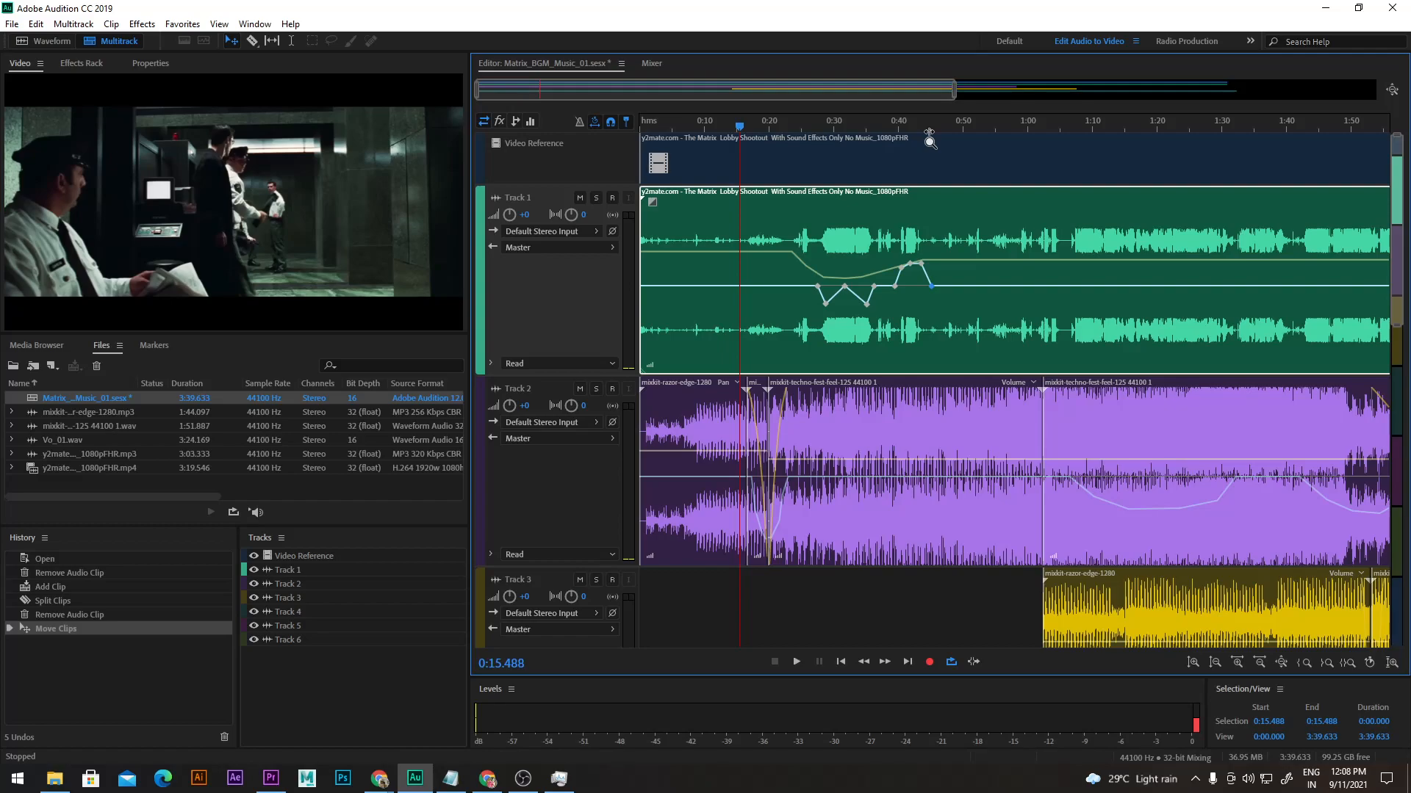
drag(929, 139, 800, 130)
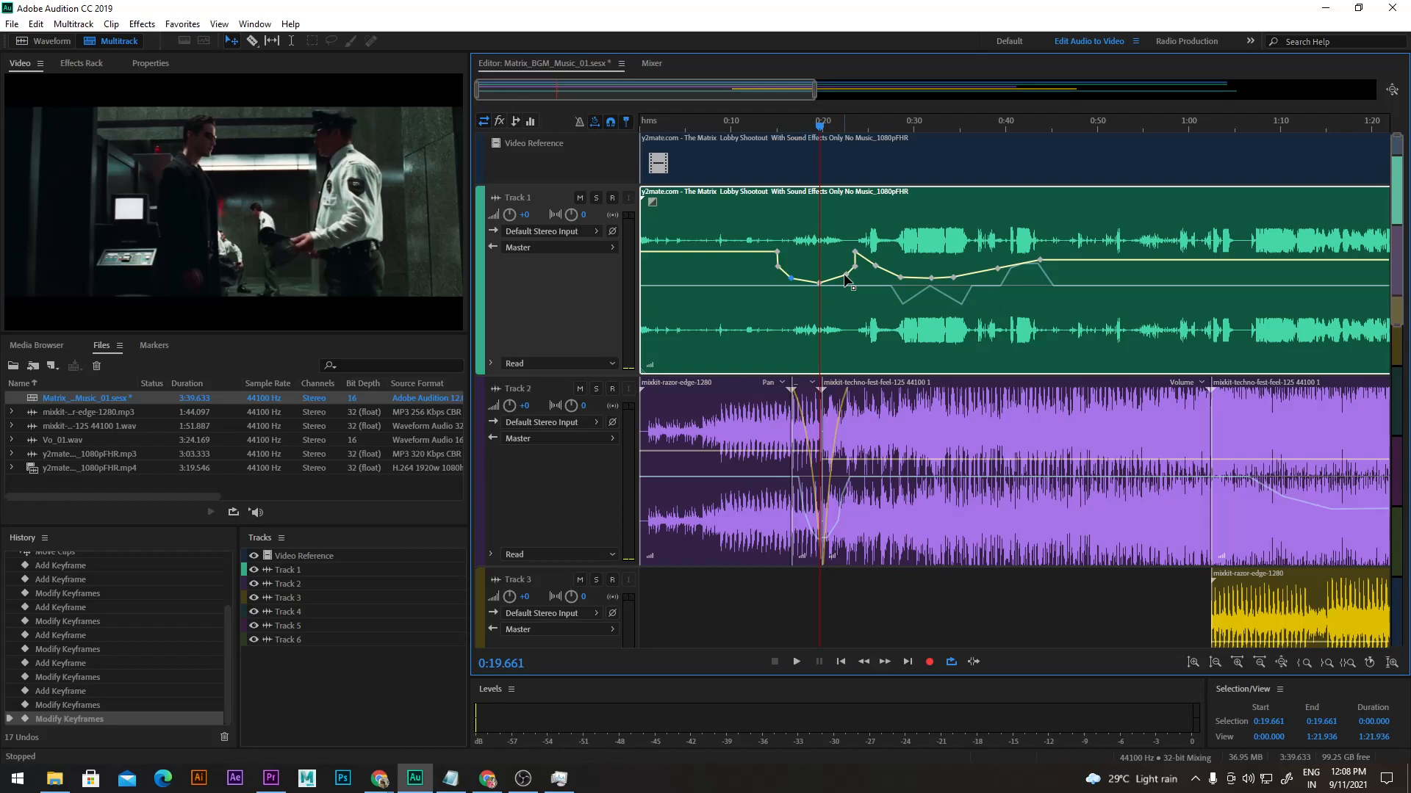
click(843, 276)
key(space)
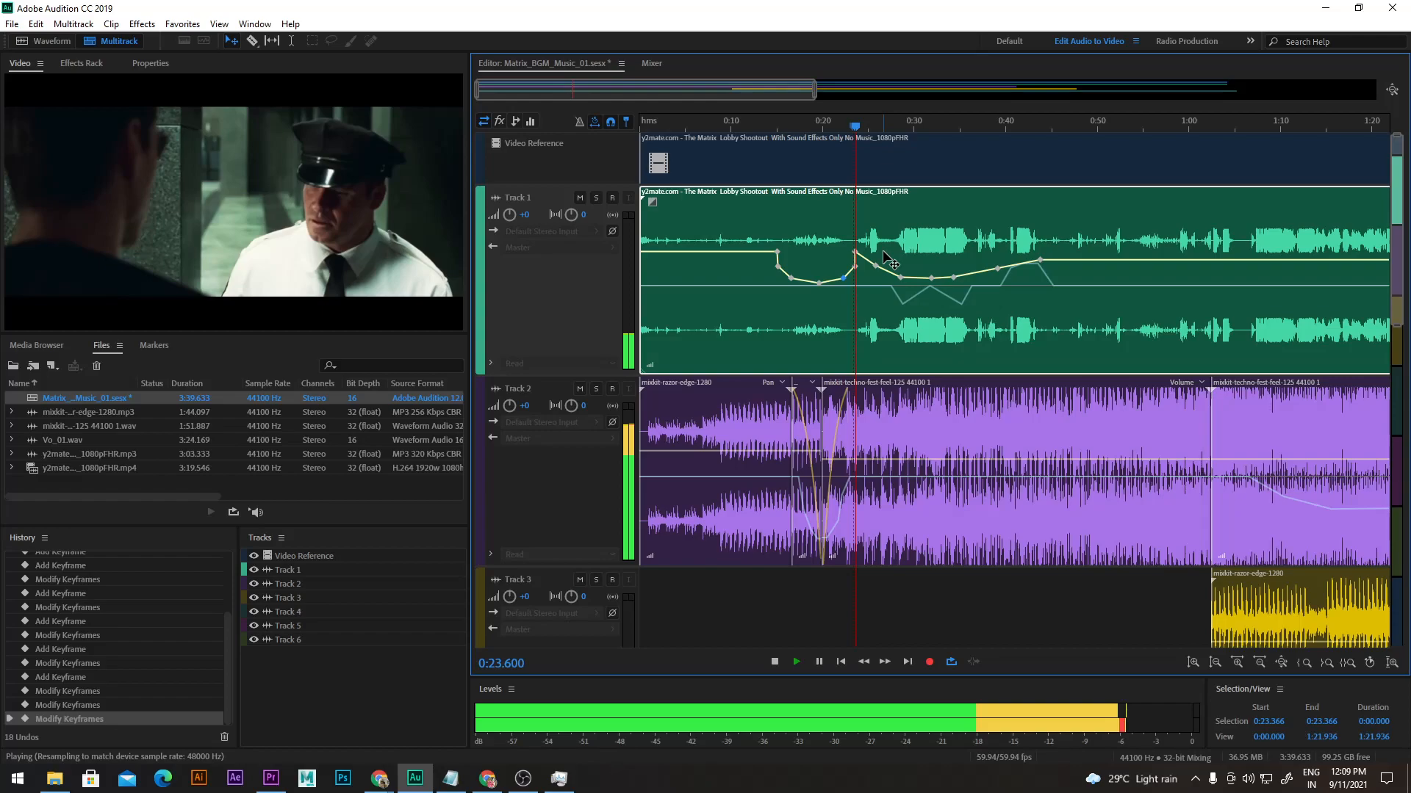
Step: Reshape Track 1's volume keyframes so the dip starts at about 0:14, peaks briefly near 0:23 and stays low until about 0:43
drag(886, 258, 856, 273)
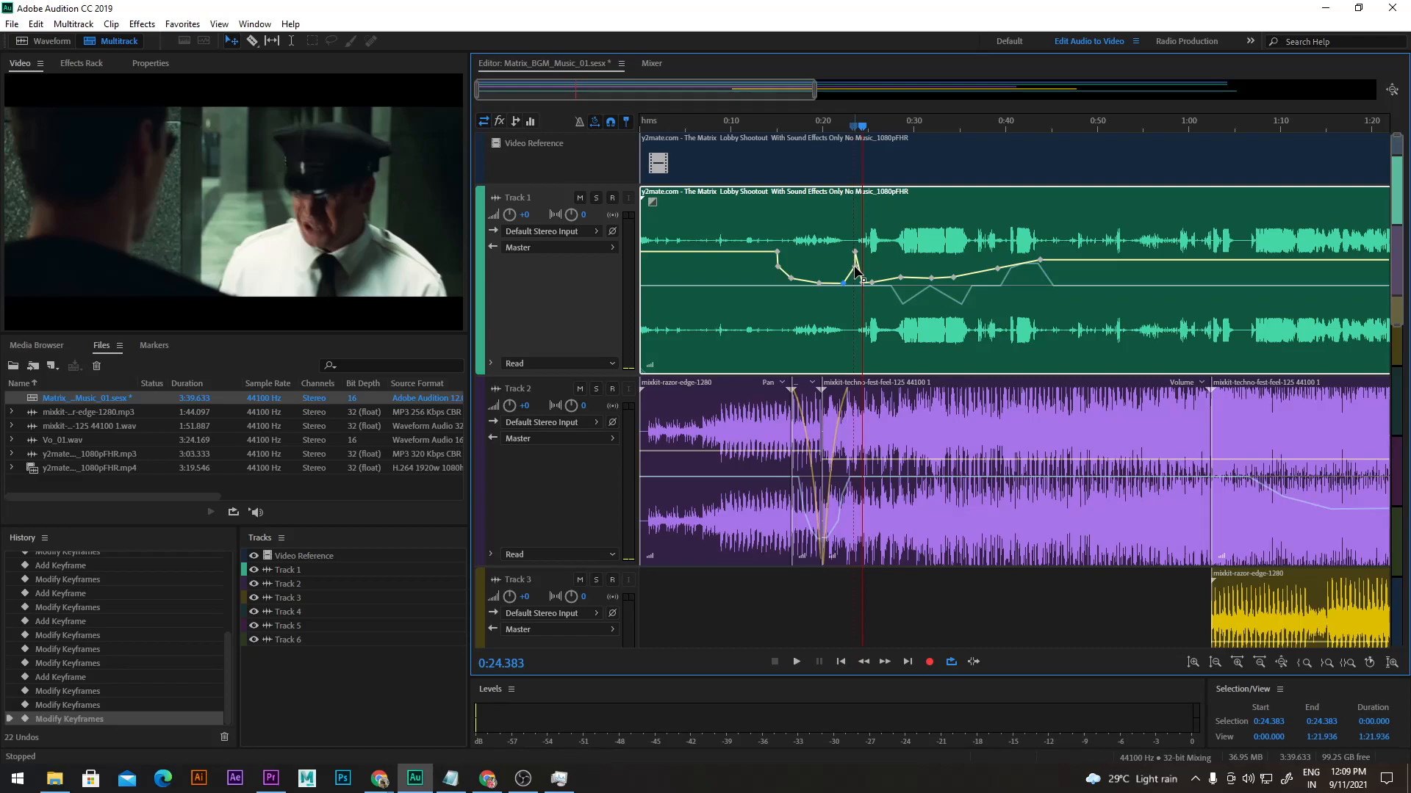
drag(753, 252, 764, 244)
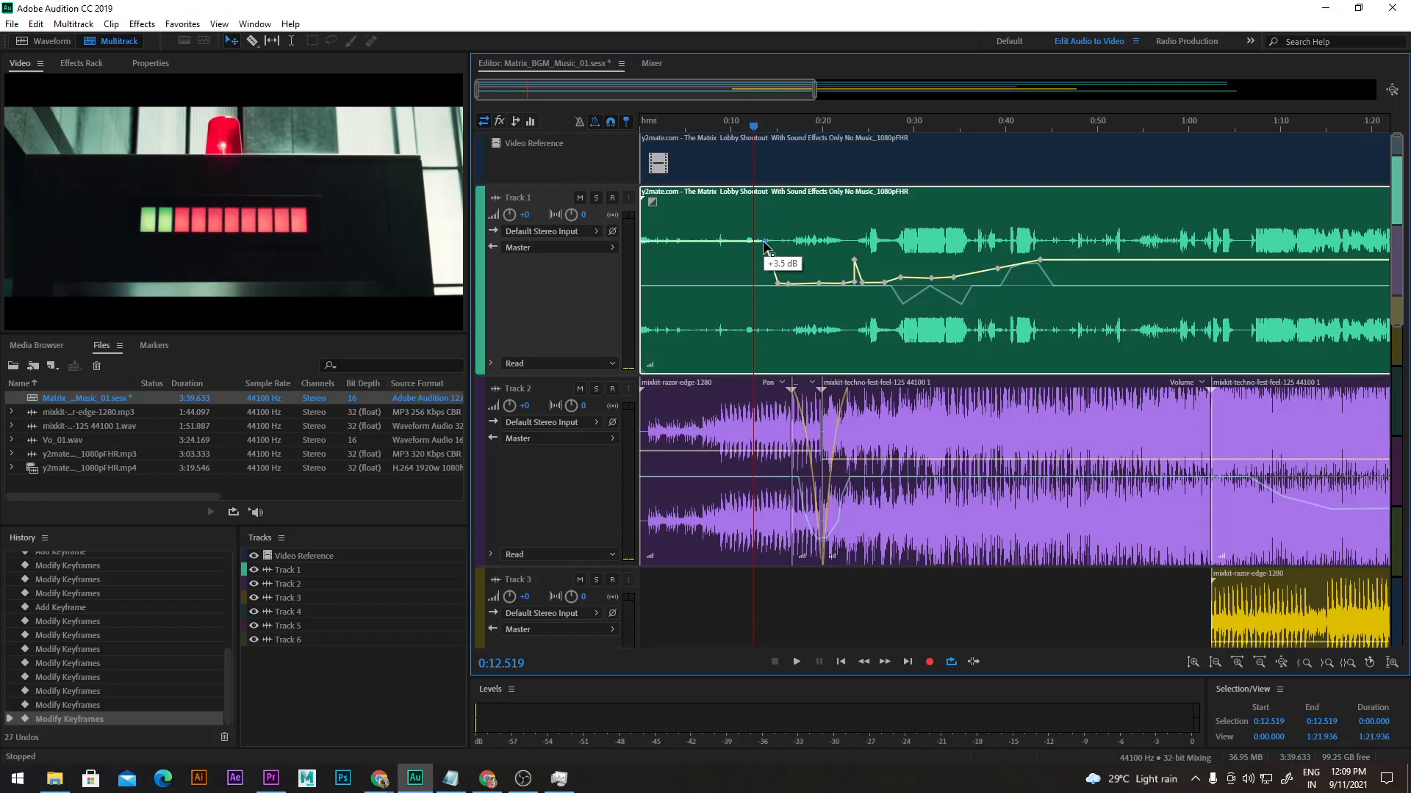
drag(764, 245, 766, 253)
key(space)
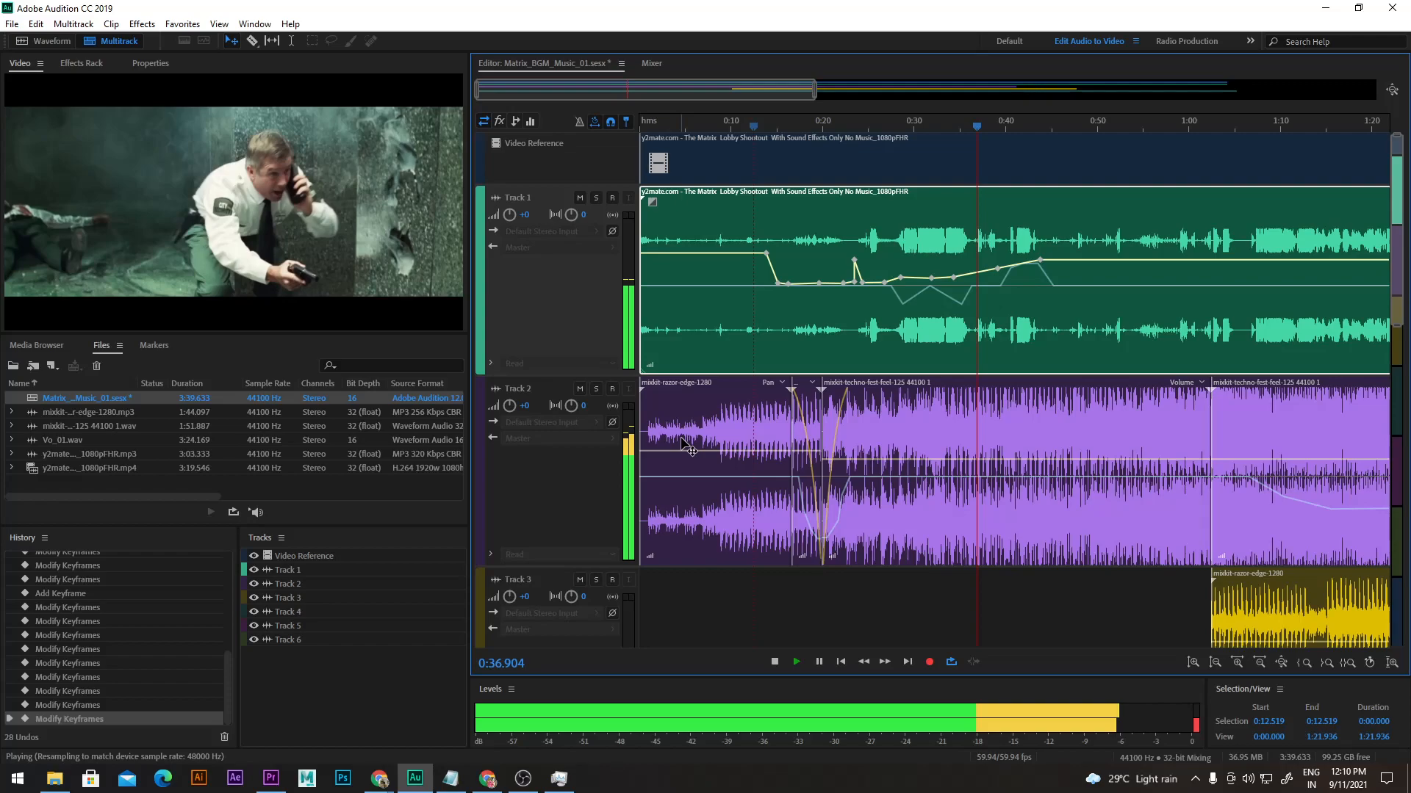
click(1009, 129)
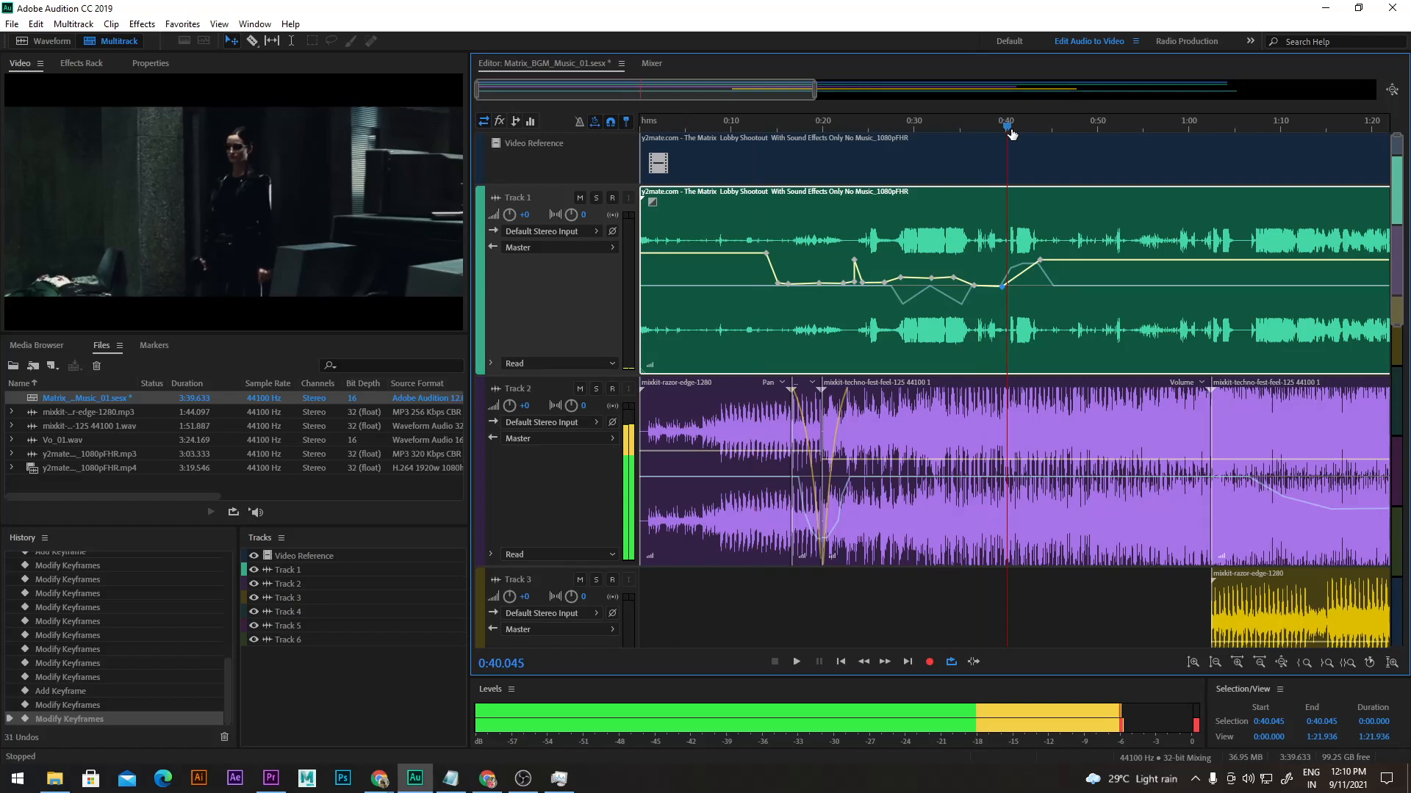
drag(1031, 268, 1030, 286)
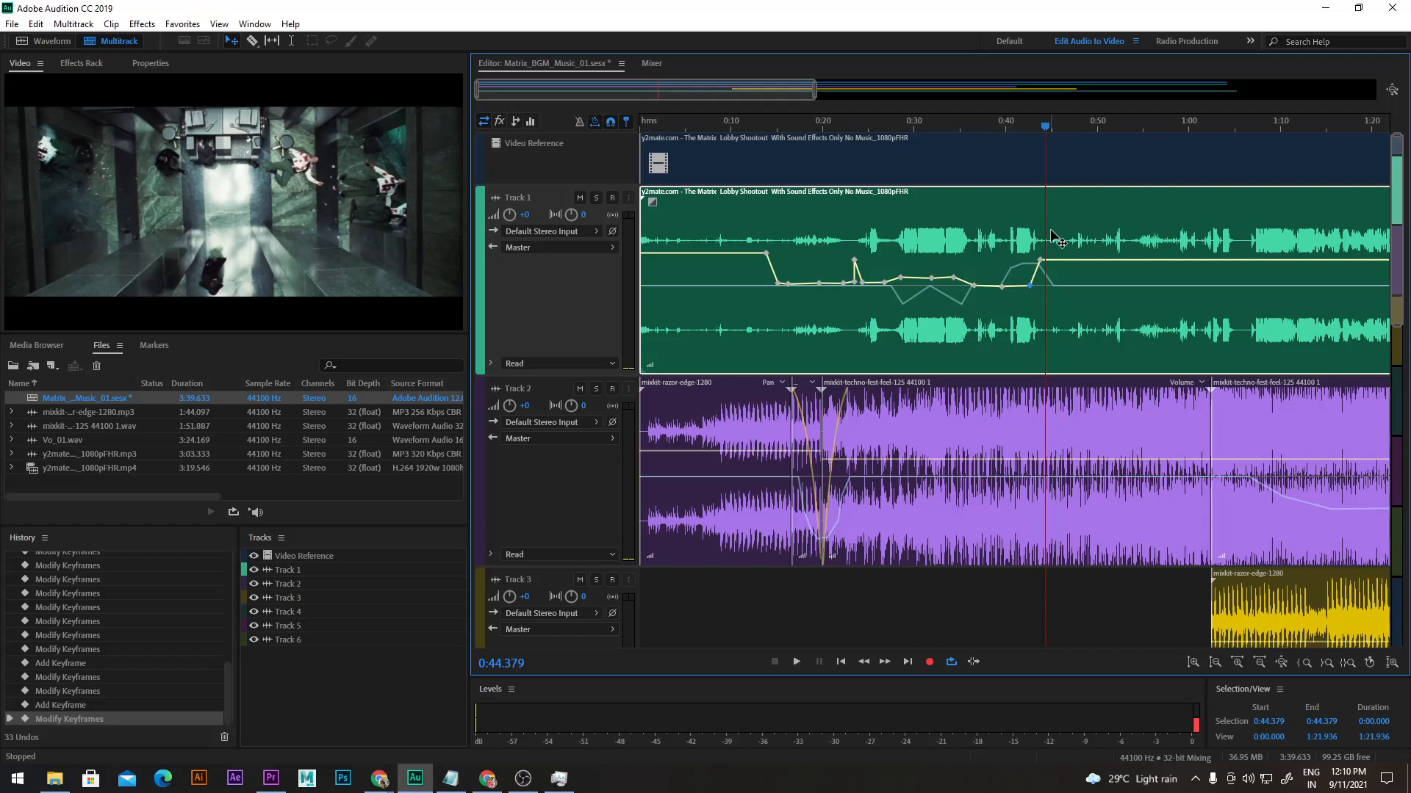
Step: Lower Track 2's volume to -8 dB while listening to the mix from the start
click(785, 386)
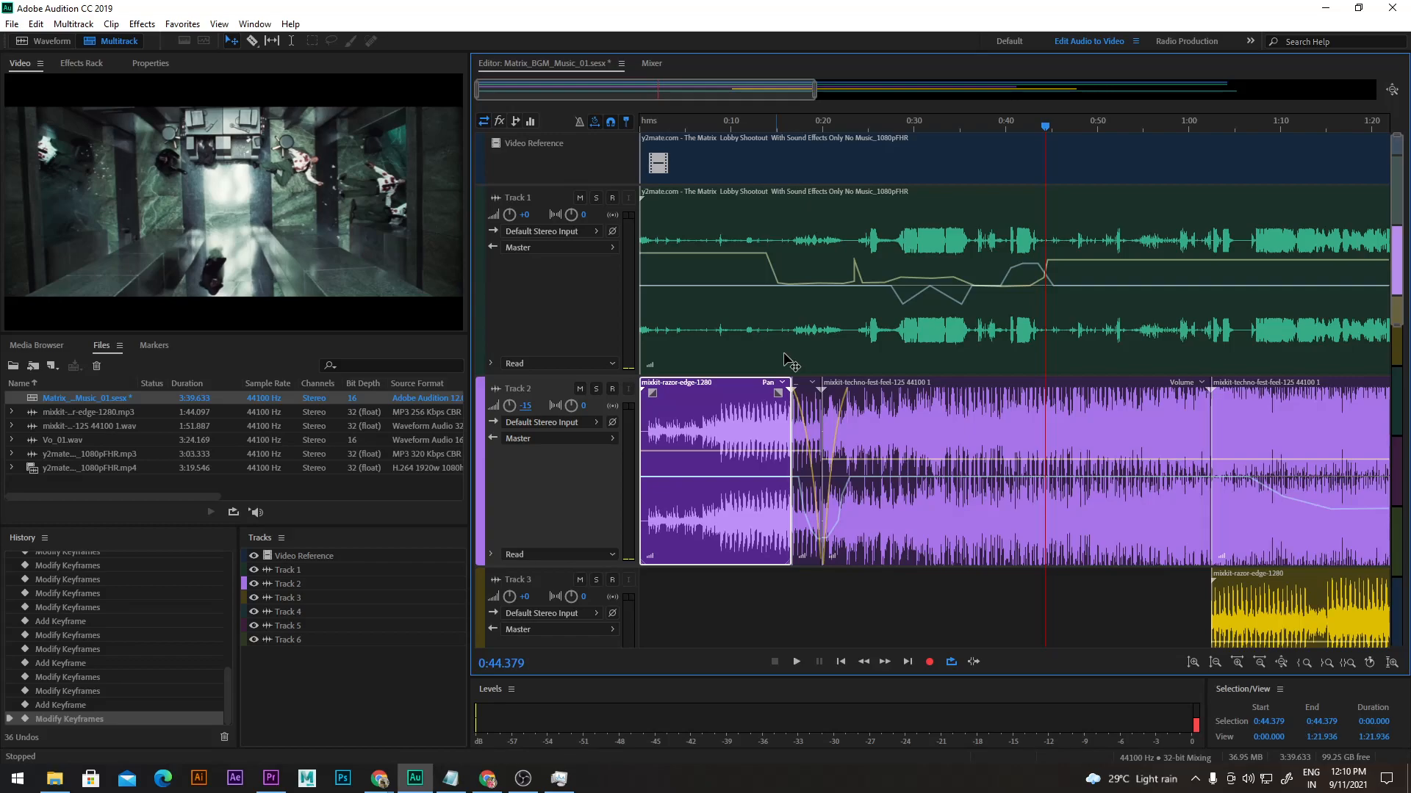
key(Home)
key(space)
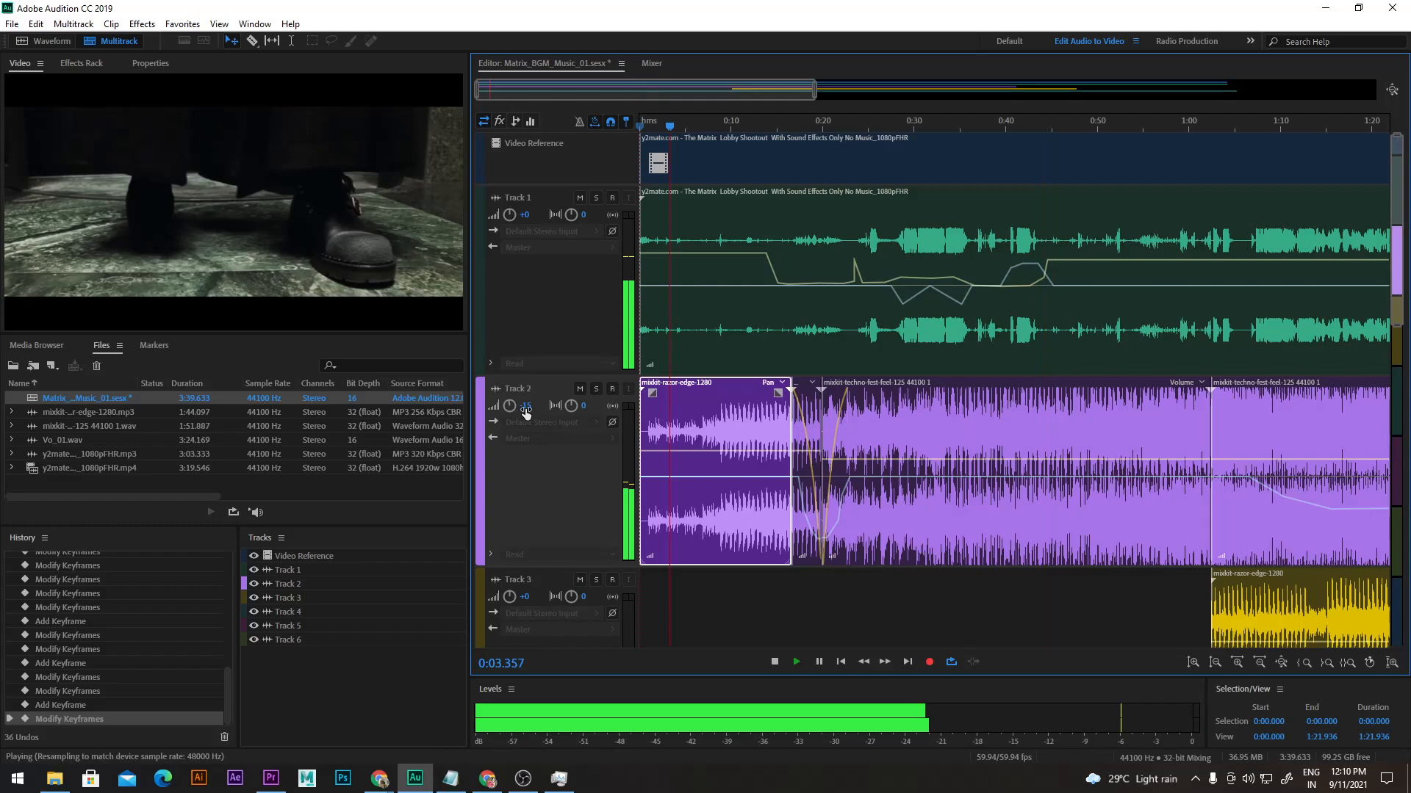
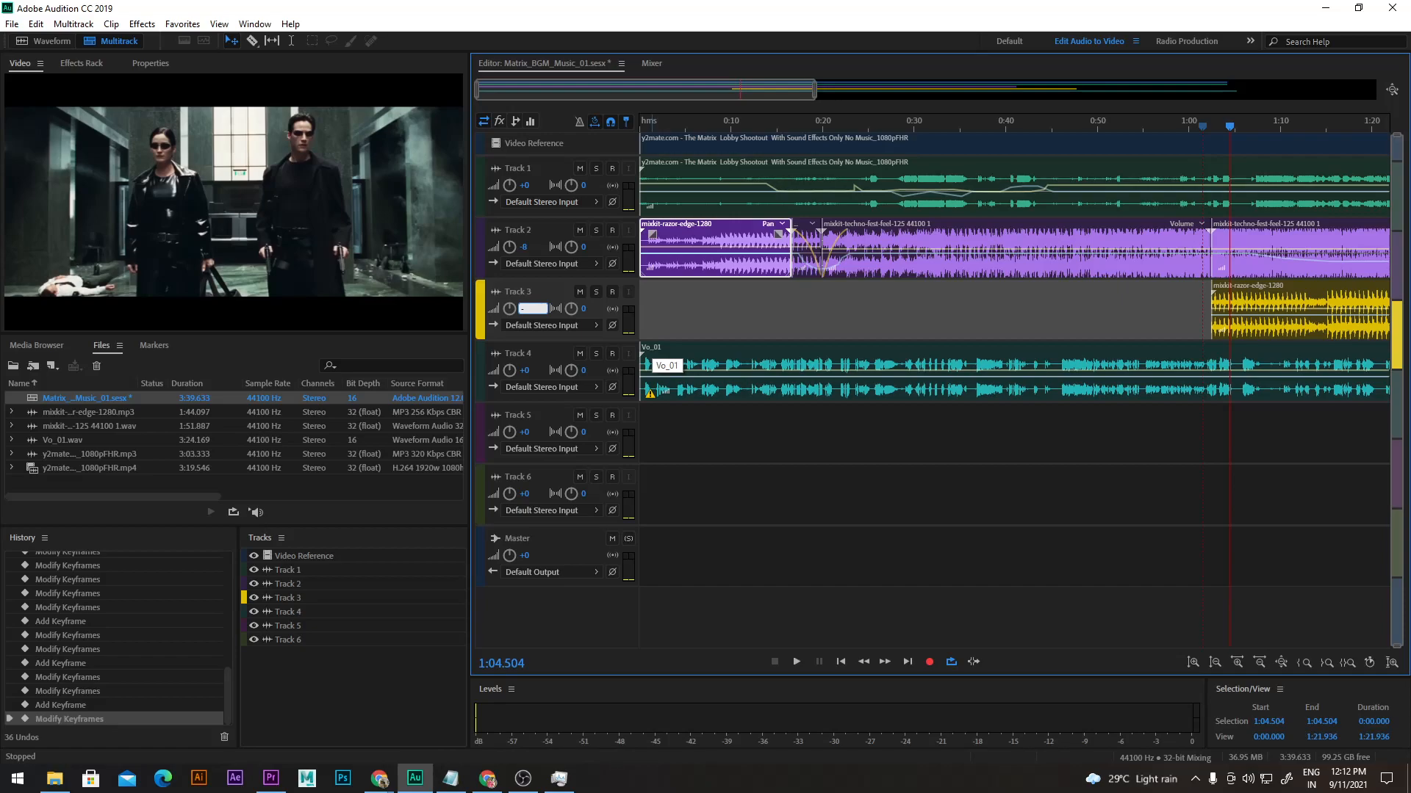
Step: Set Track 3's volume to -10 dB and dismiss the warning on Track 4's Vo_01 clip
click(650, 393)
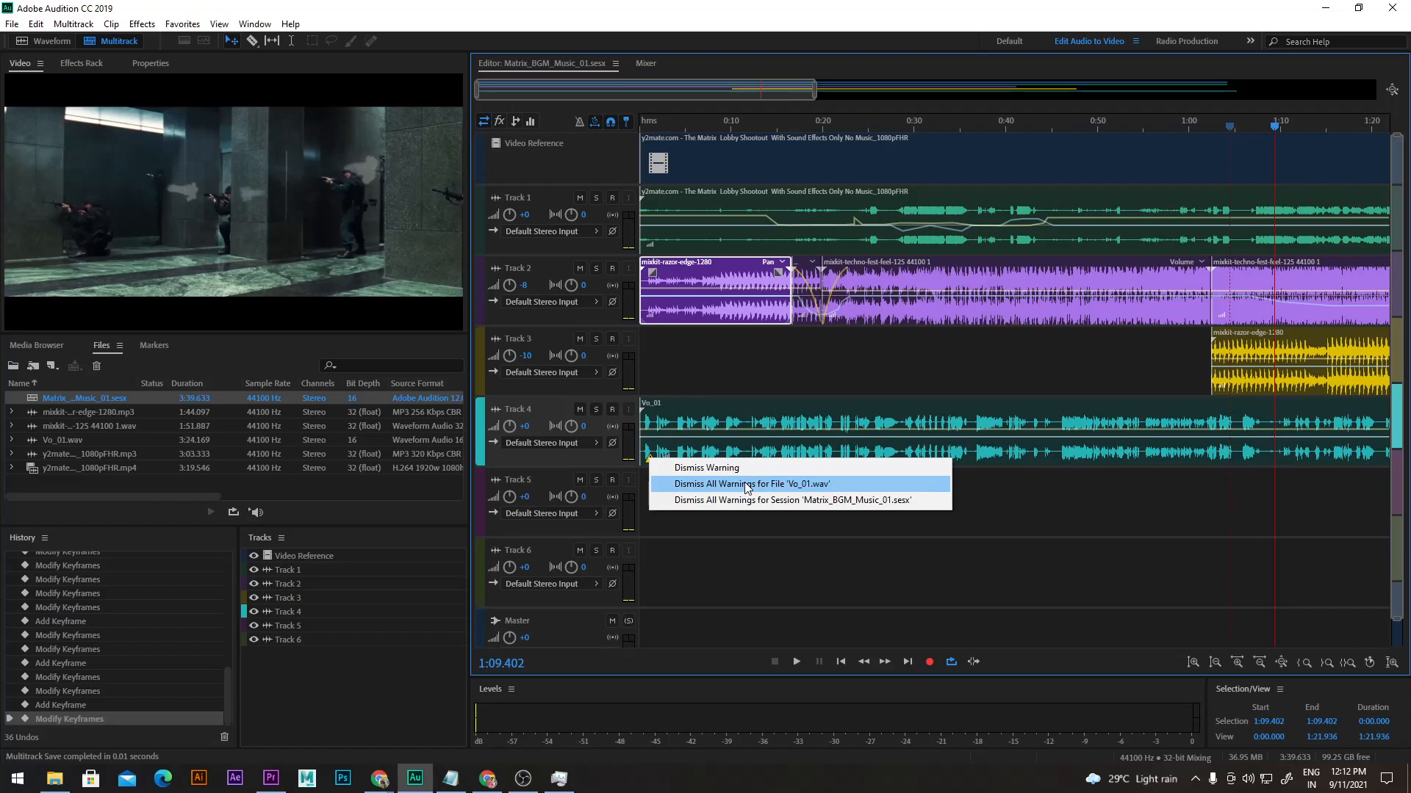
click(652, 567)
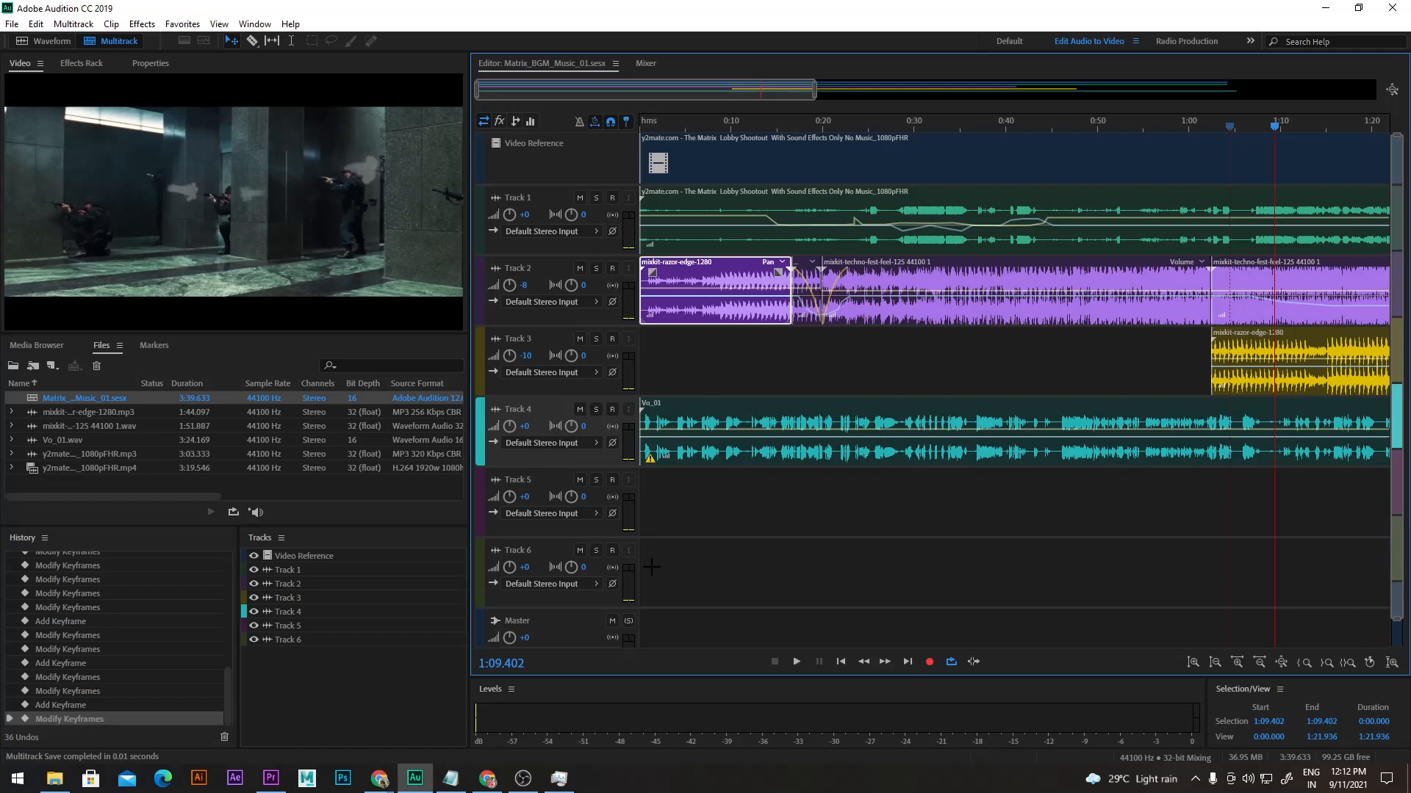
click(848, 443)
scroll(849, 444, down, 1)
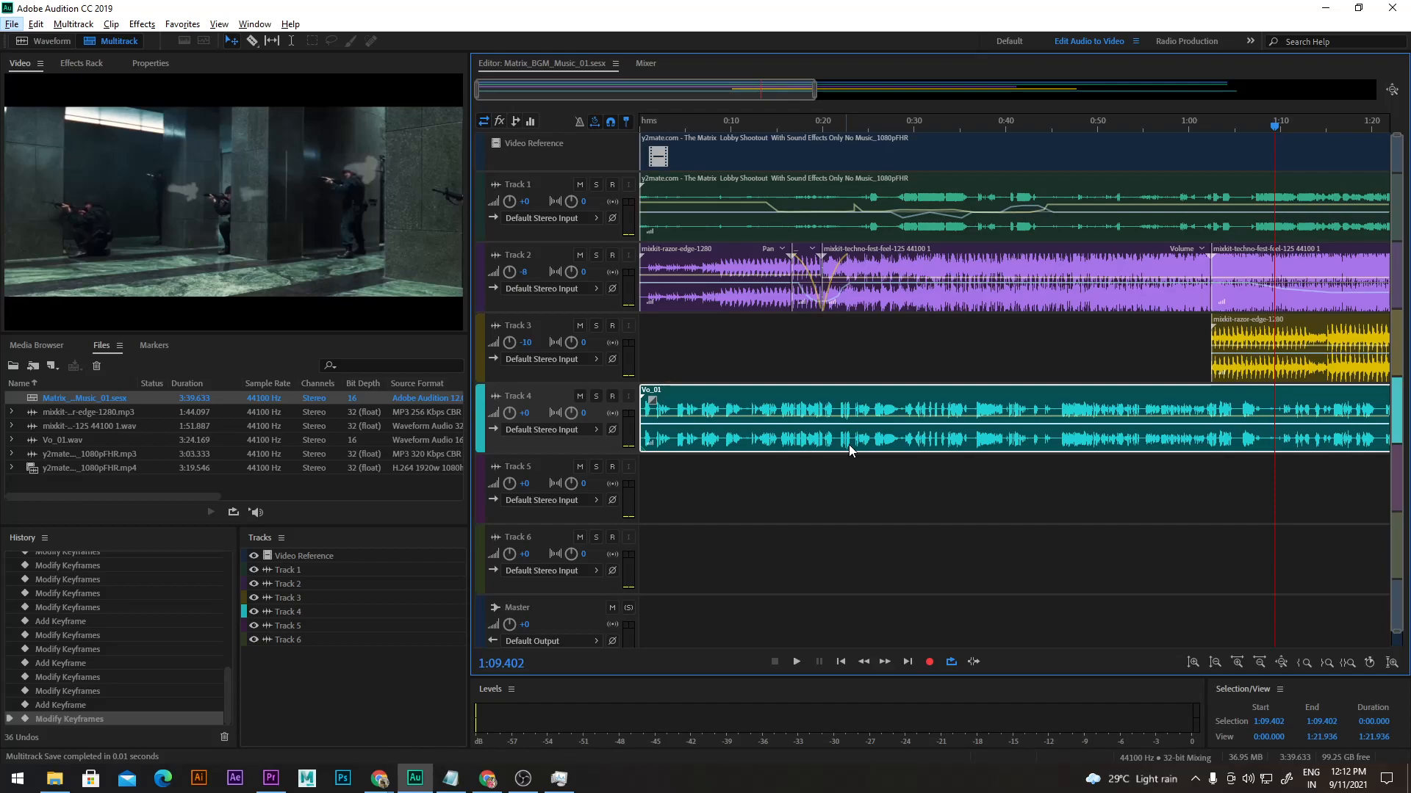
scroll(848, 444, down, 1)
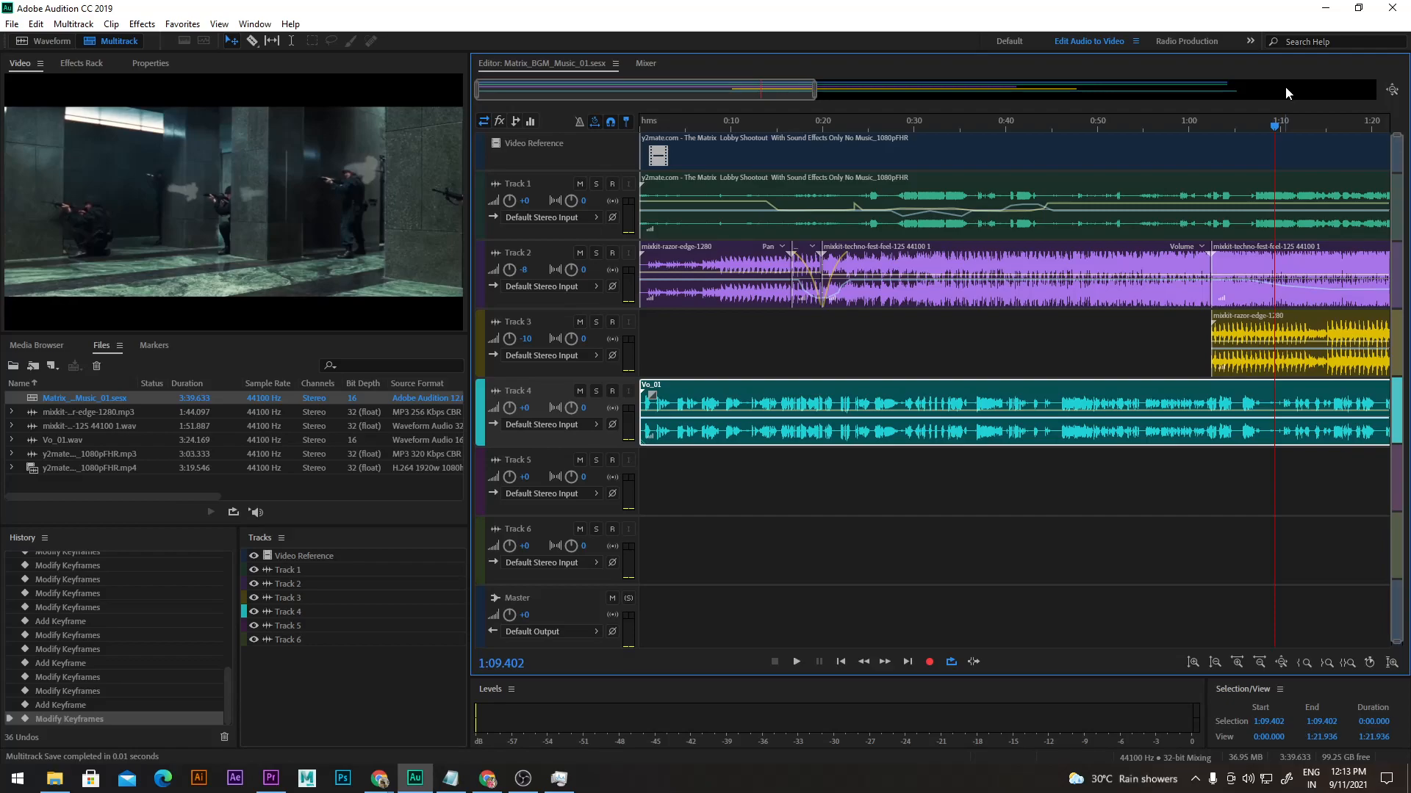
Step: Trim the end of the Vo_01 clip to 3:03.333, matching the end of the Track 1 clip
click(1285, 87)
click(923, 163)
key(space)
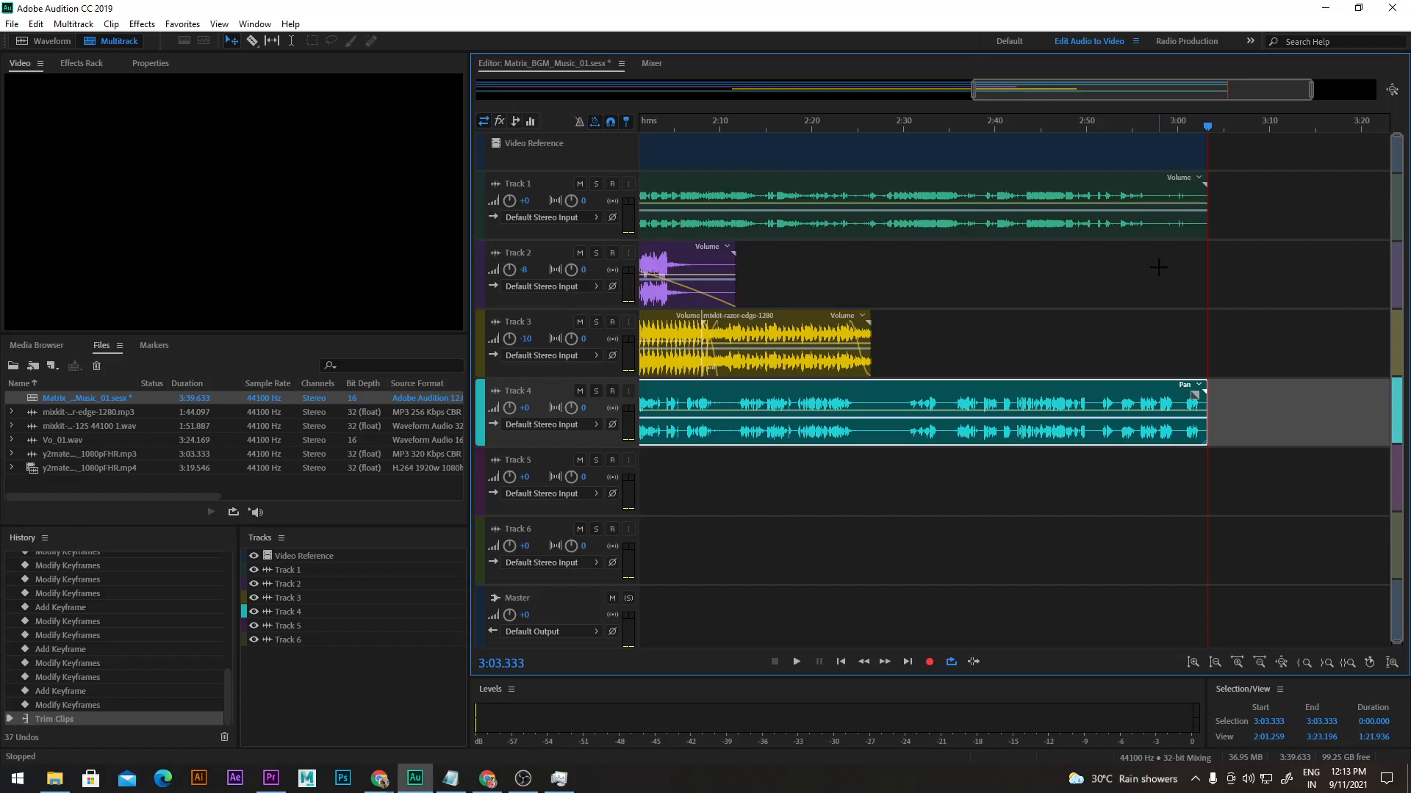
Step: Select the range from 0:00 to 3:03.333 and export the session to Adobe Premiere Pro as a stereo mixdown at 44100 Hz
key(backslash)
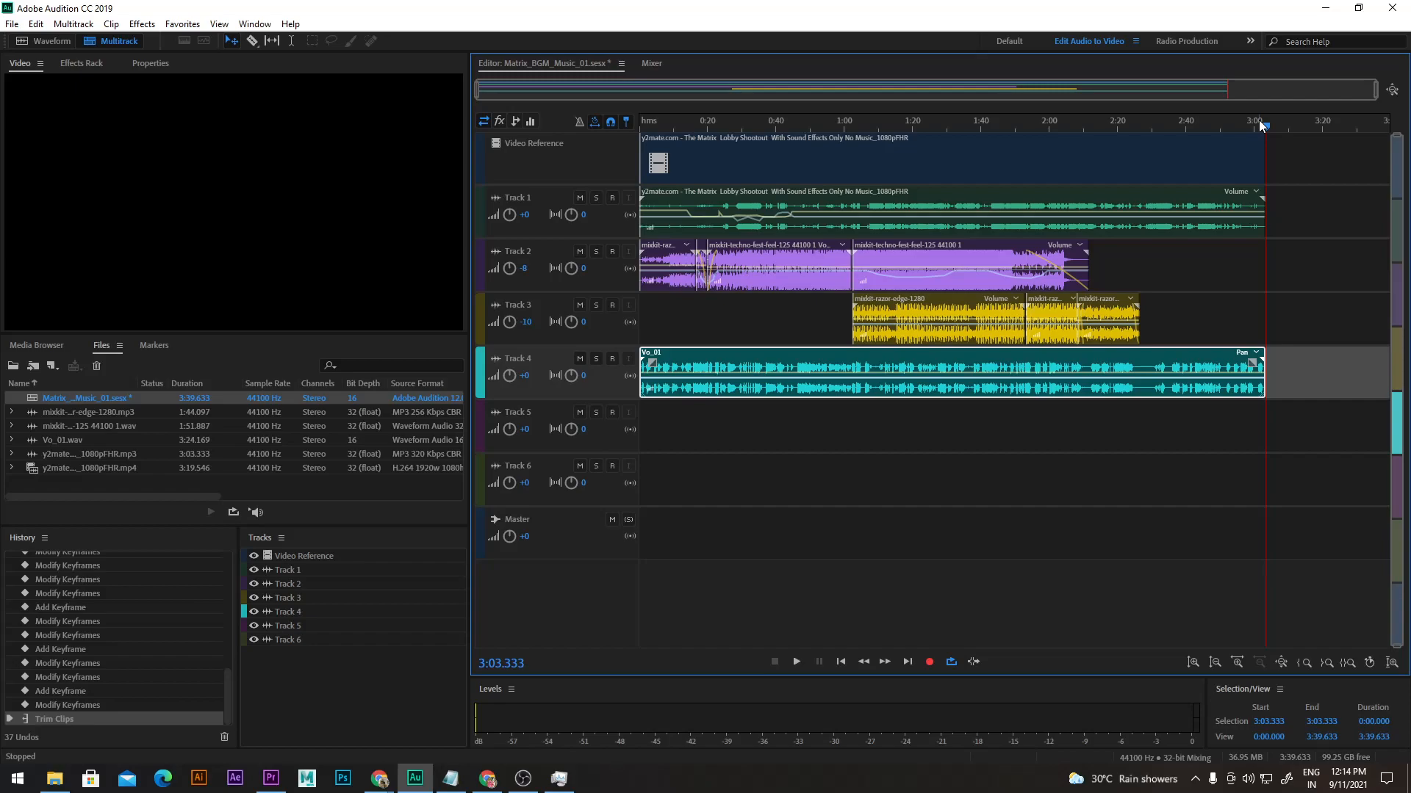
double_click(1257, 125)
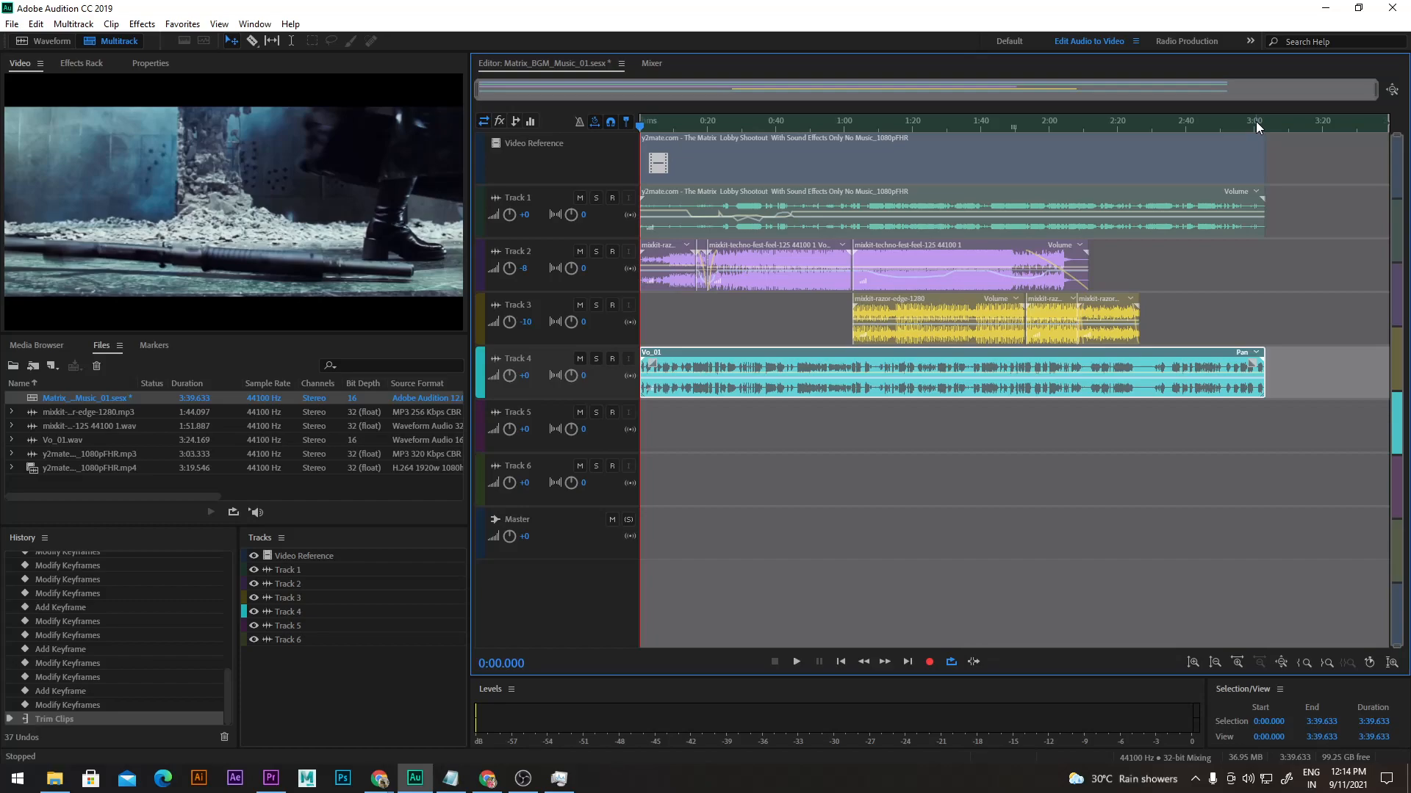
click(12, 23)
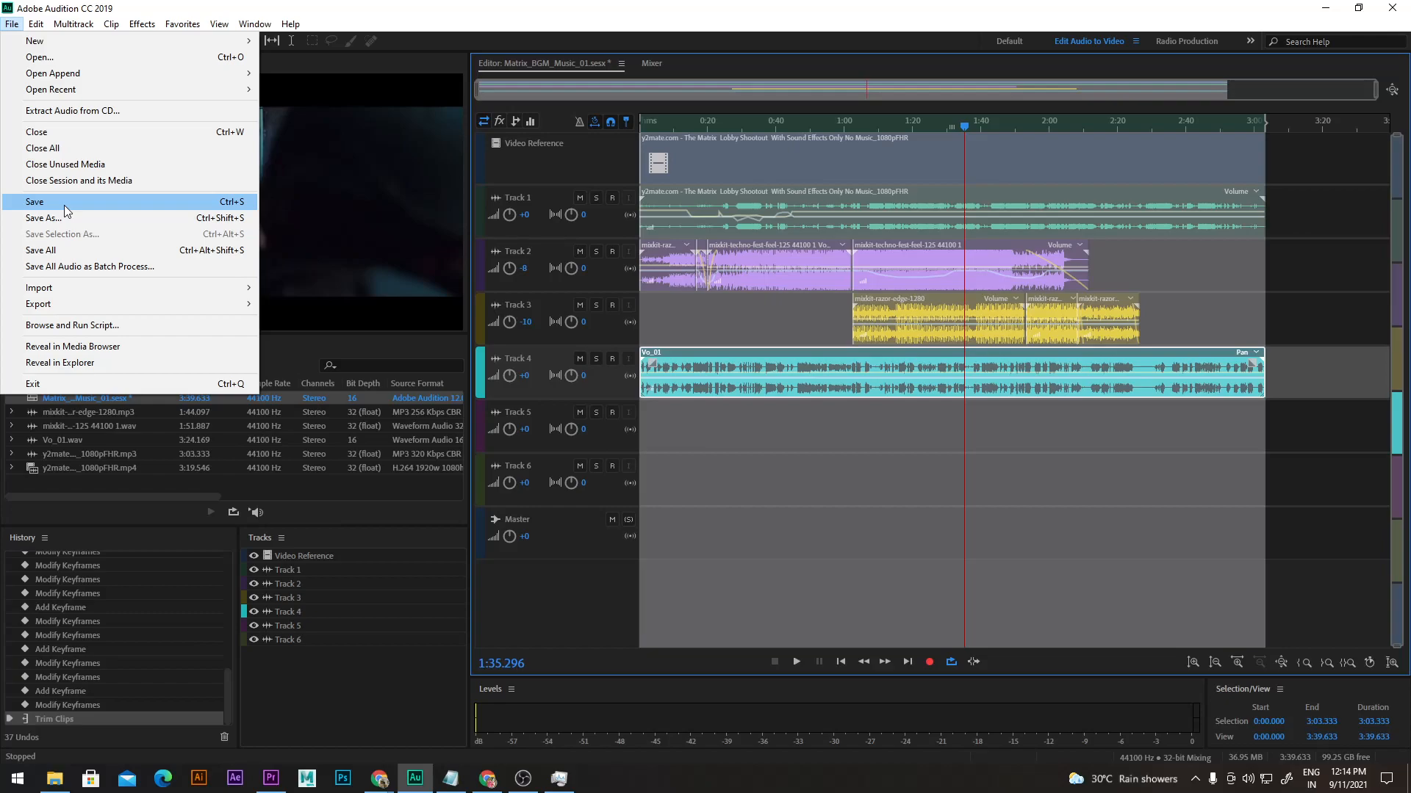
mouse_move(59, 303)
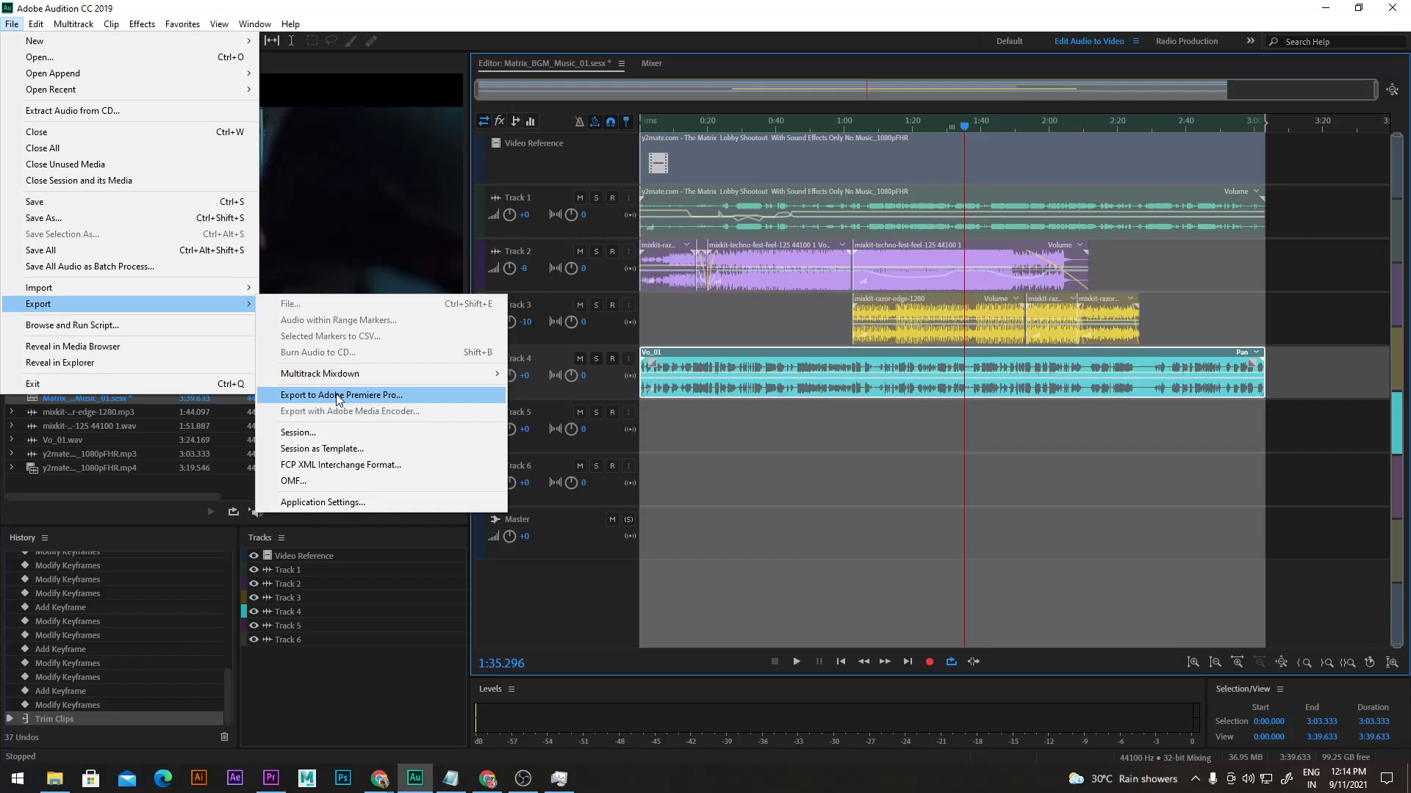
click(339, 396)
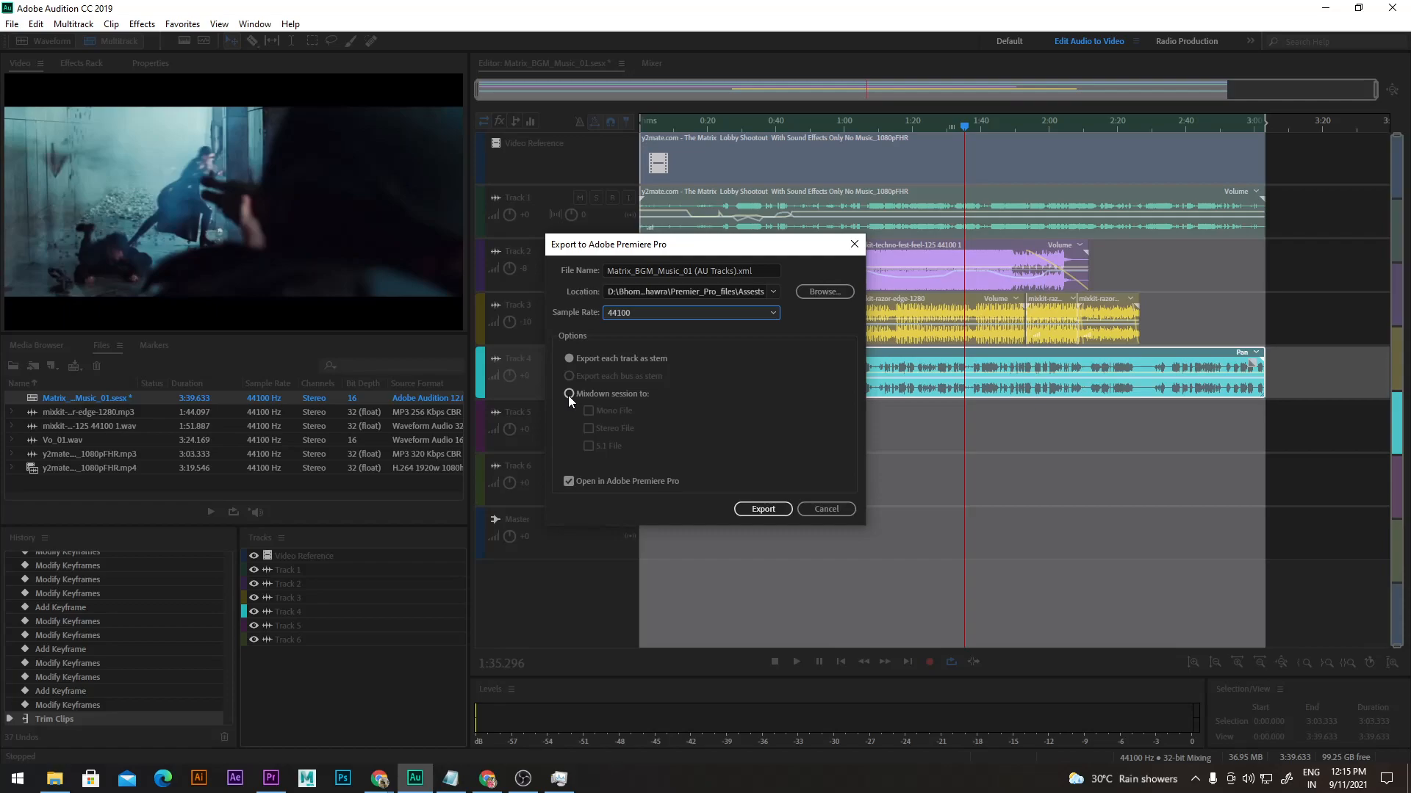
click(569, 394)
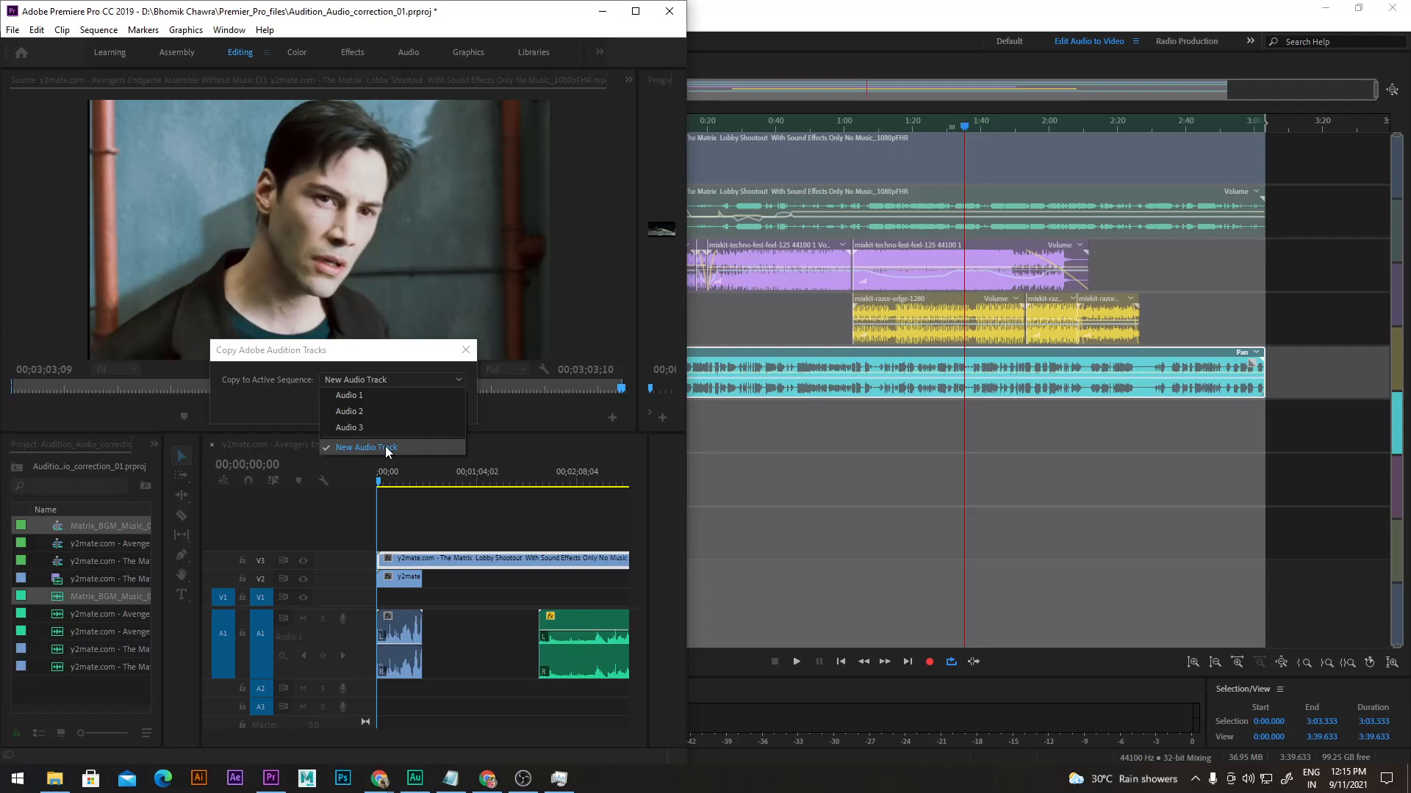
Step: Copy the mixdown to a new audio track in Premiere Pro's active sequence, place it on Audio 2 and mute Audio 1
click(388, 448)
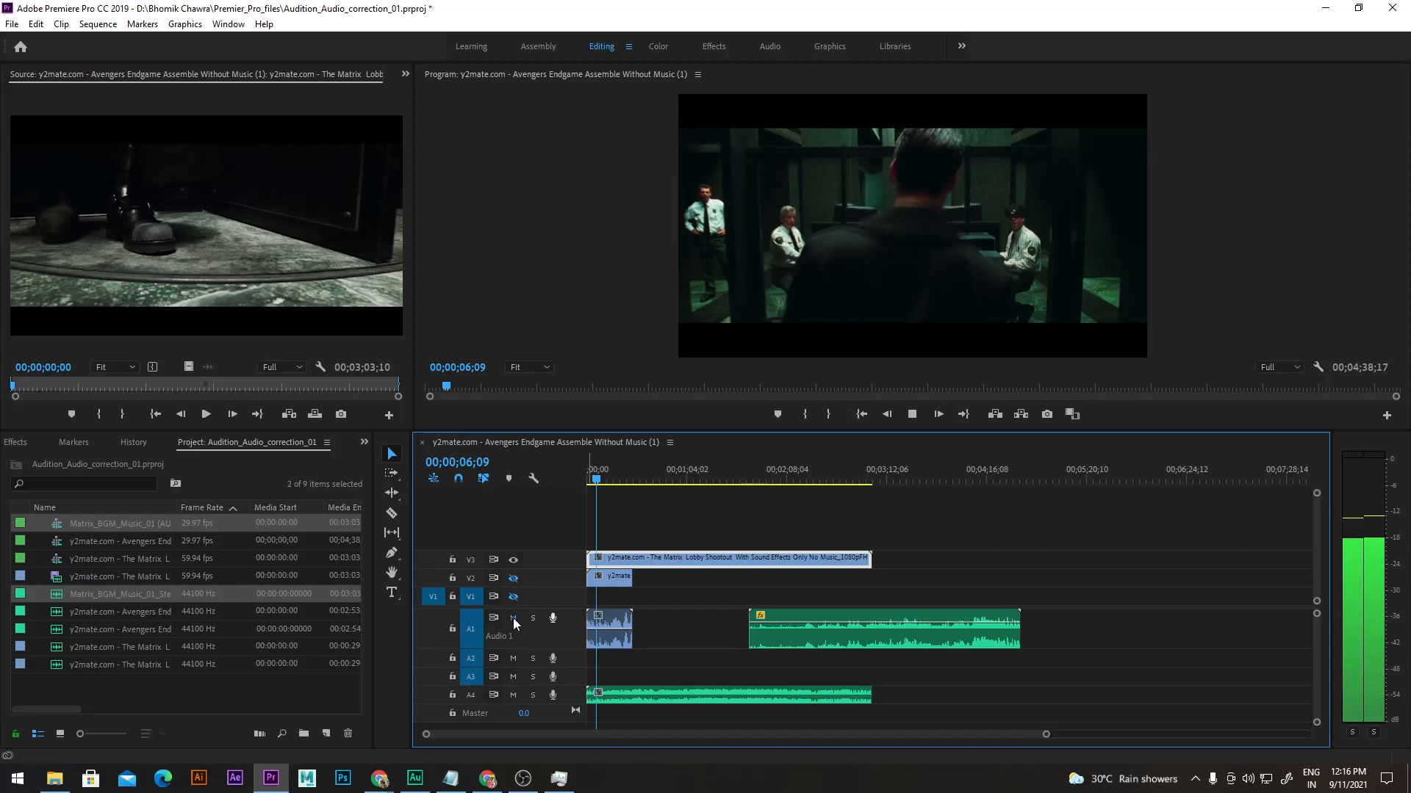
click(513, 619)
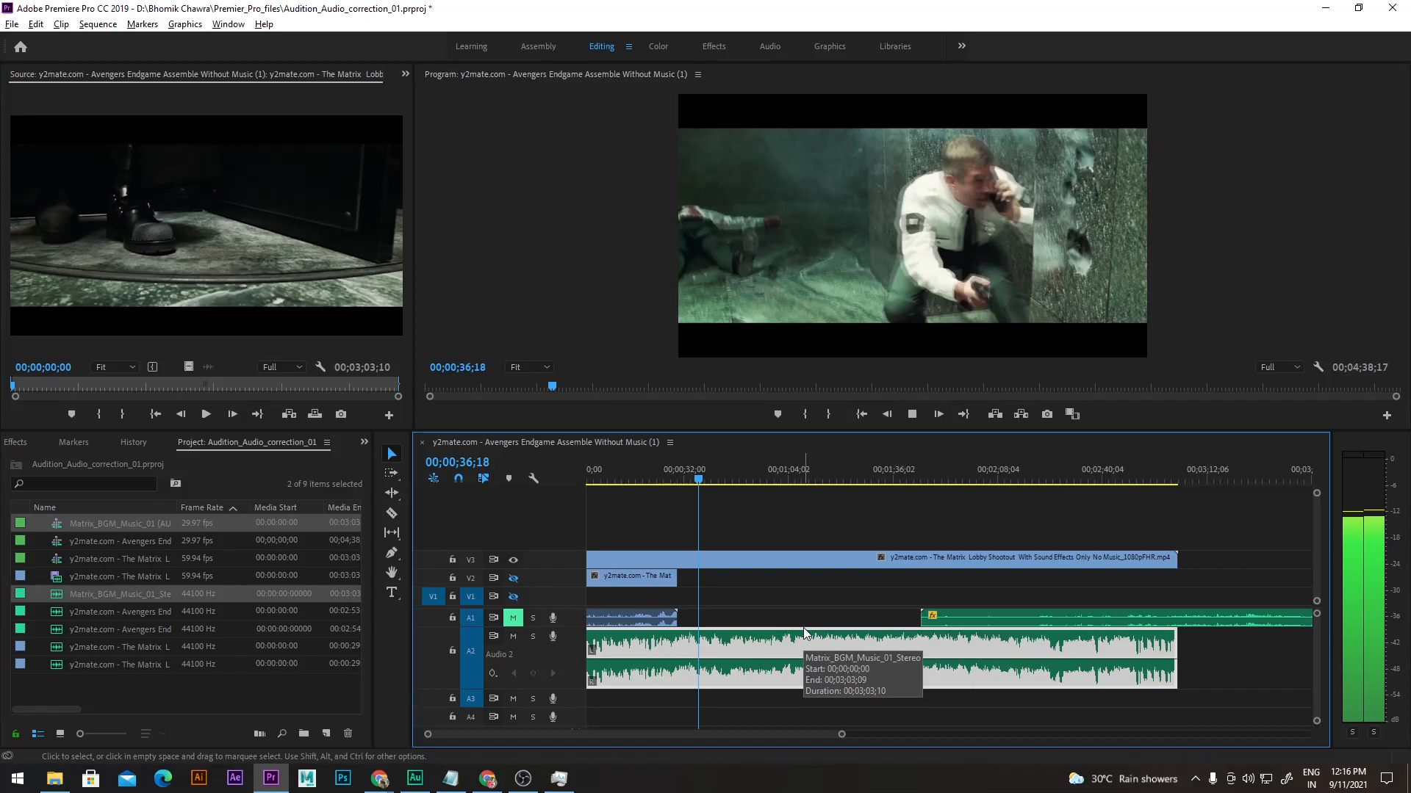
key(ctrl+s)
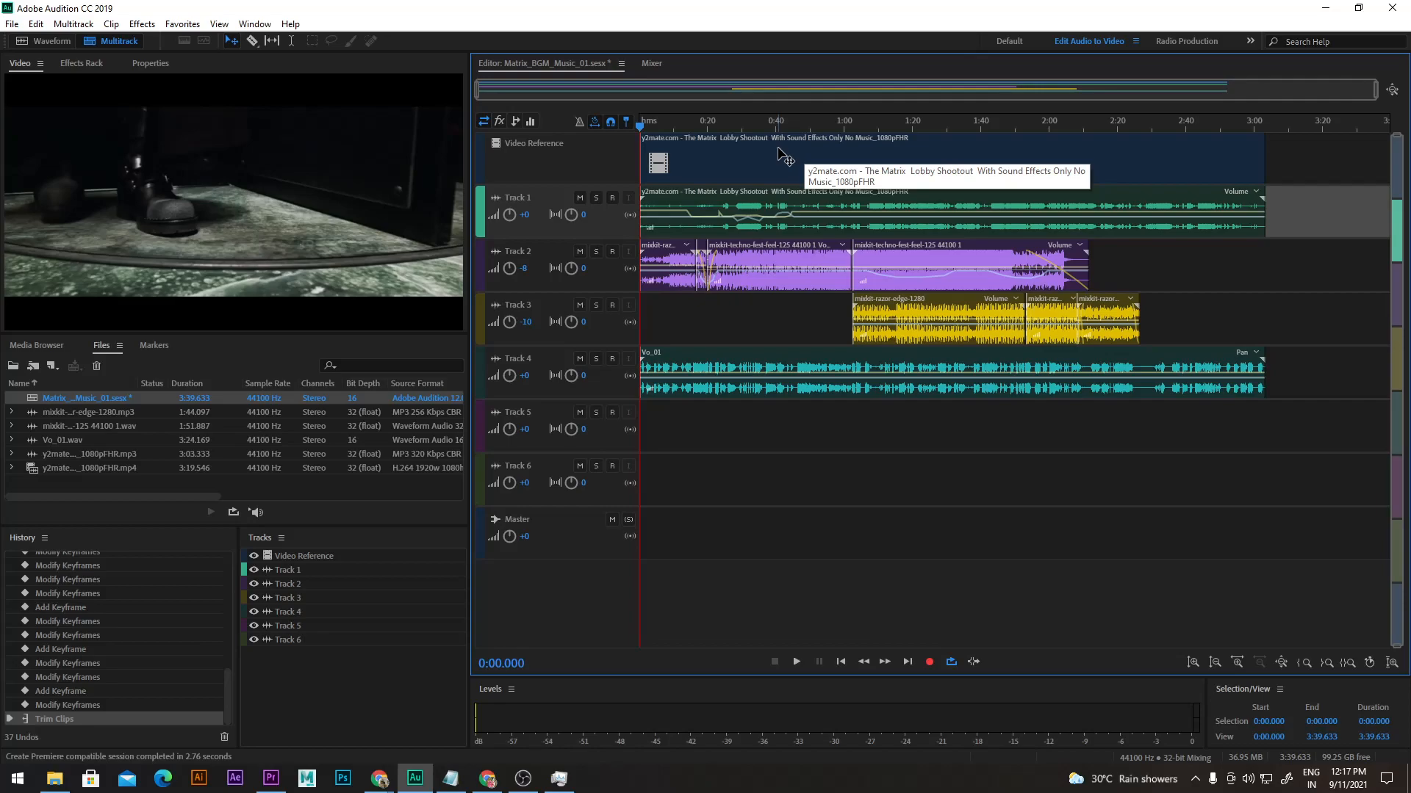
Step: Switch to the Google Meet call in the browser
key(alt+Tab)
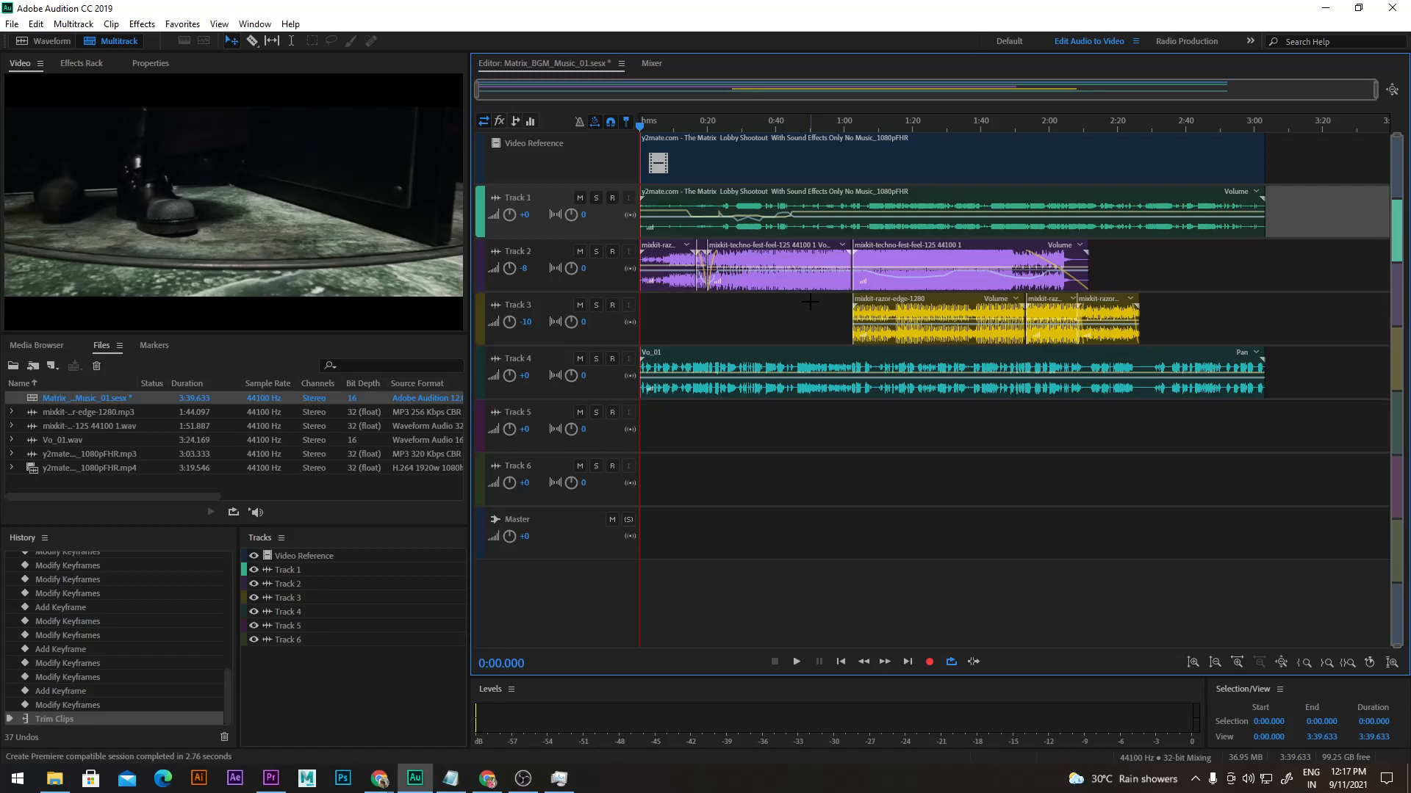
key(alt+Tab)
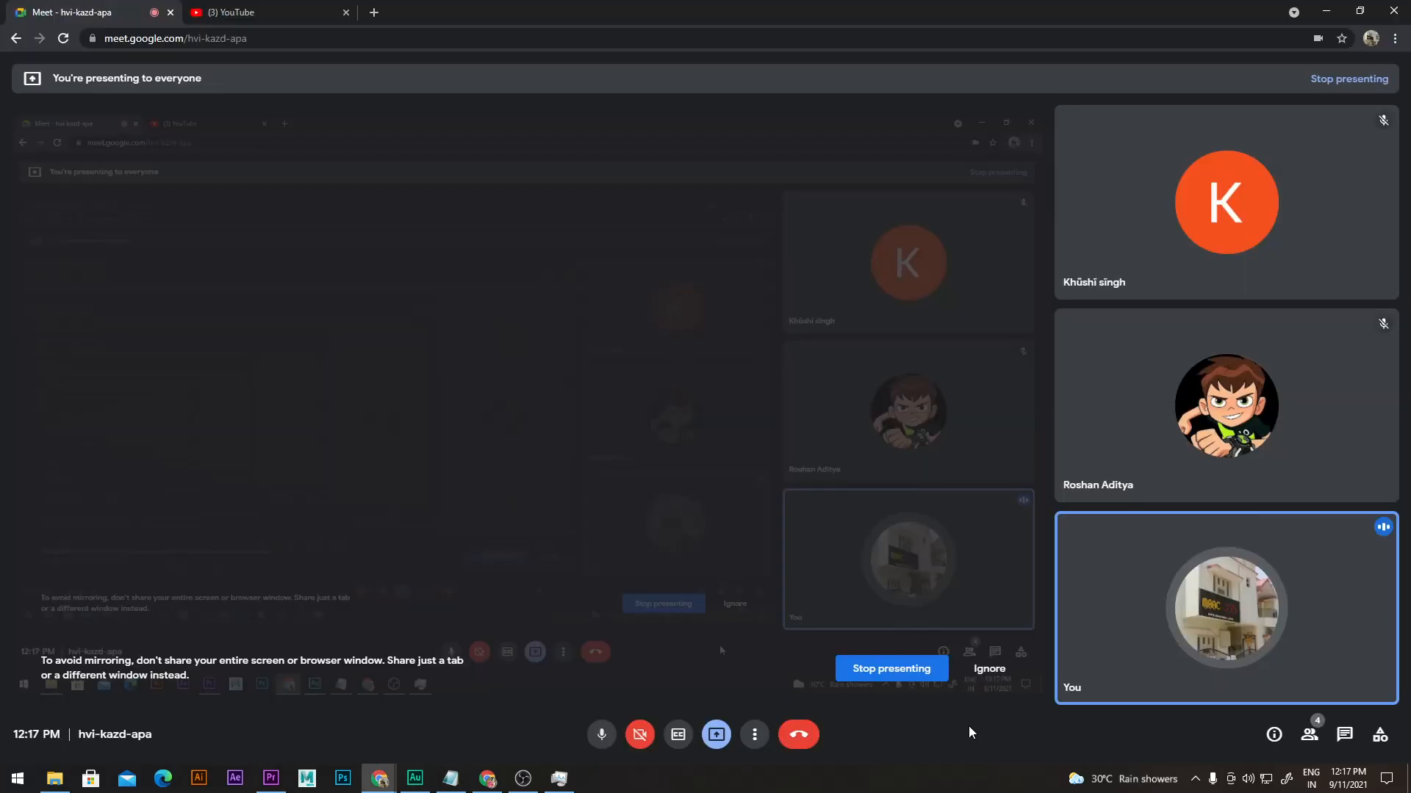